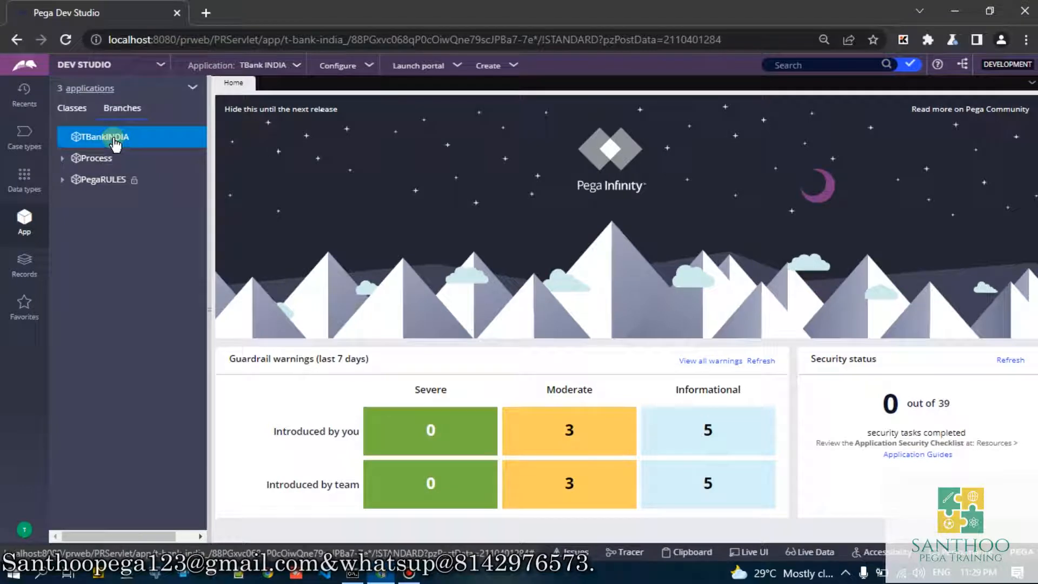
- Create a branch named Team1 with the description Team1 in the TBankINDIA application and expand it
right_click(115, 143)
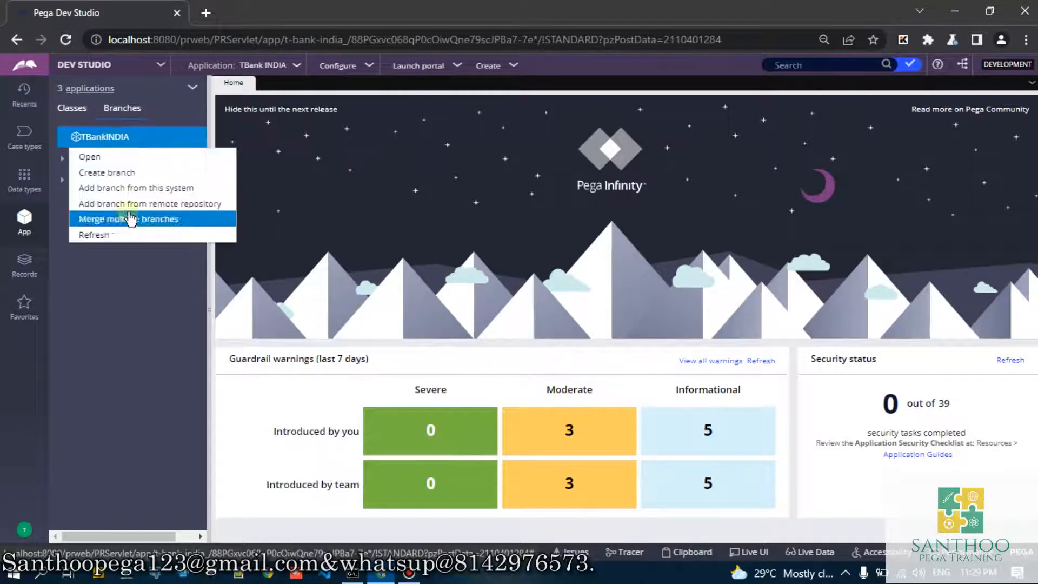
left_click(118, 174)
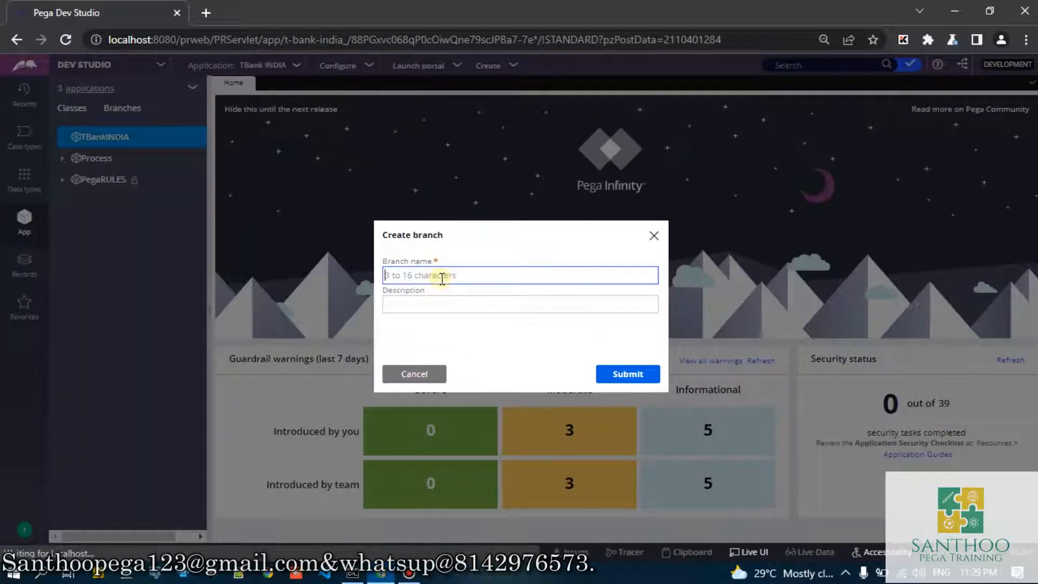
type("Team1")
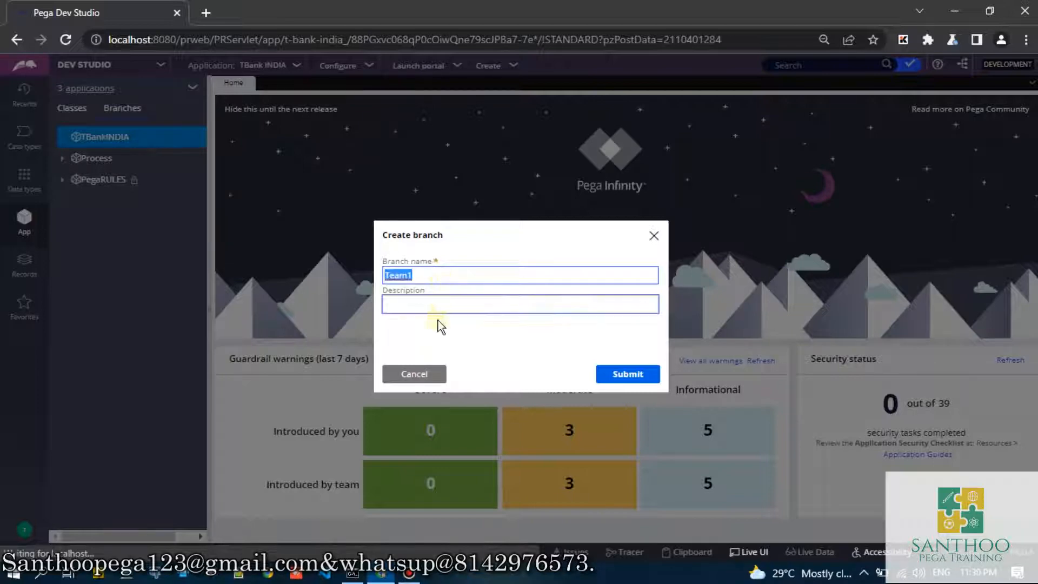
left_click(436, 302)
type("Team1")
left_click(622, 373)
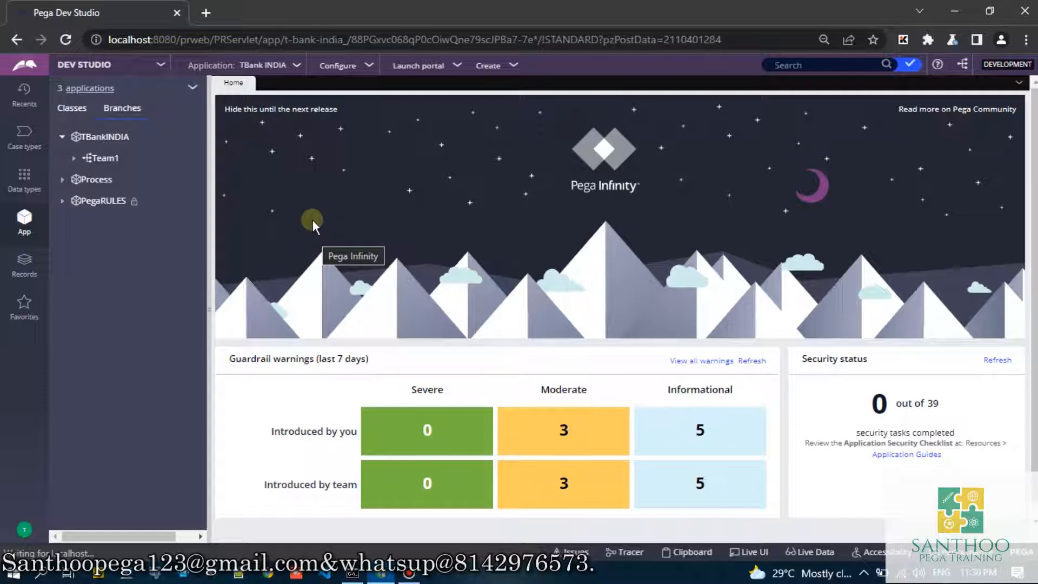
left_click(88, 164)
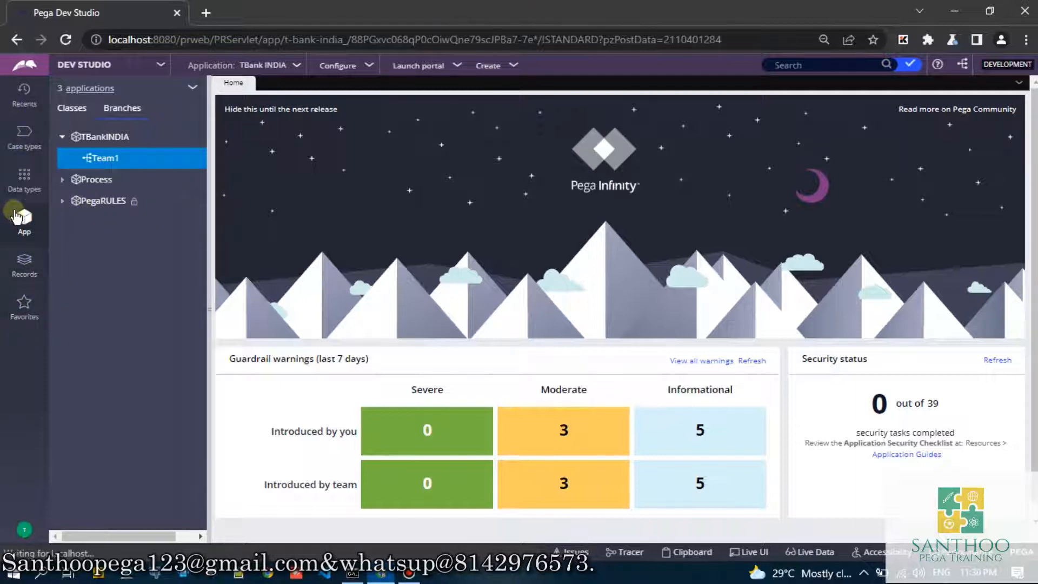
- Open the Save Customer Info activity from the recent records and return to the application's branch list, slightly widened
left_click(25, 91)
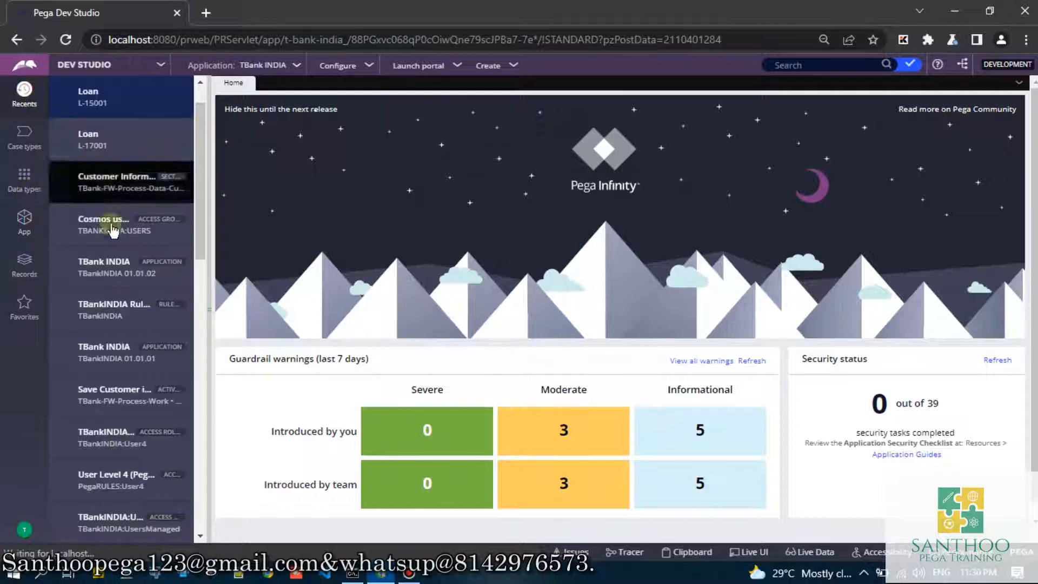
scroll(122, 270, "down", 4)
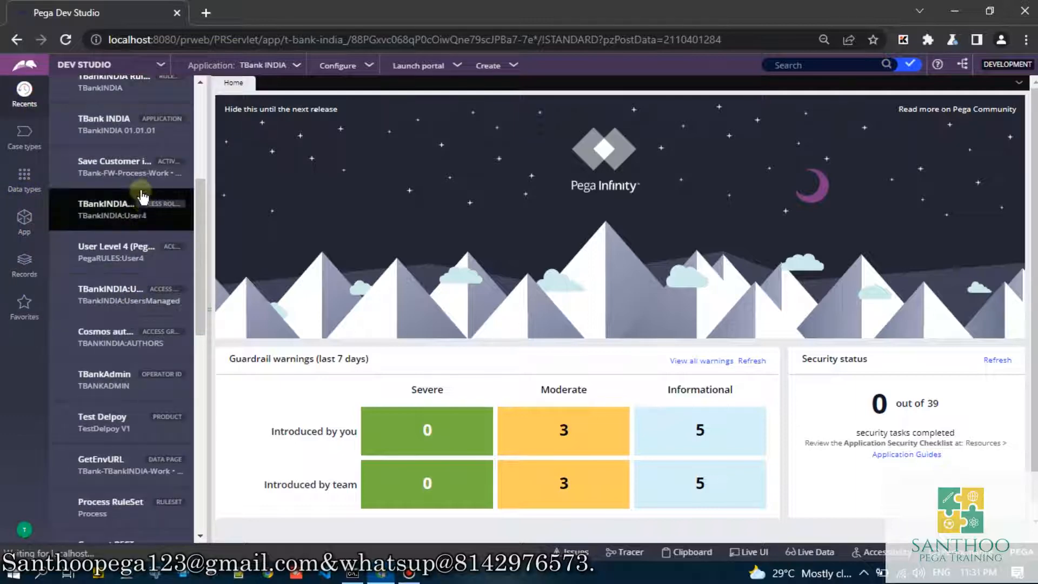
left_click(154, 171)
left_click(24, 221)
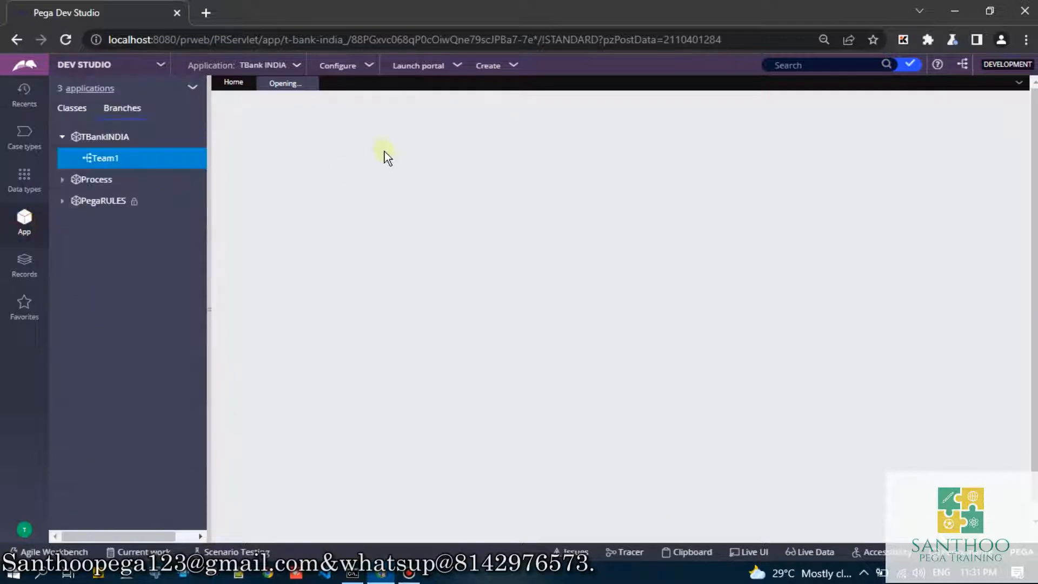
left_click(205, 267)
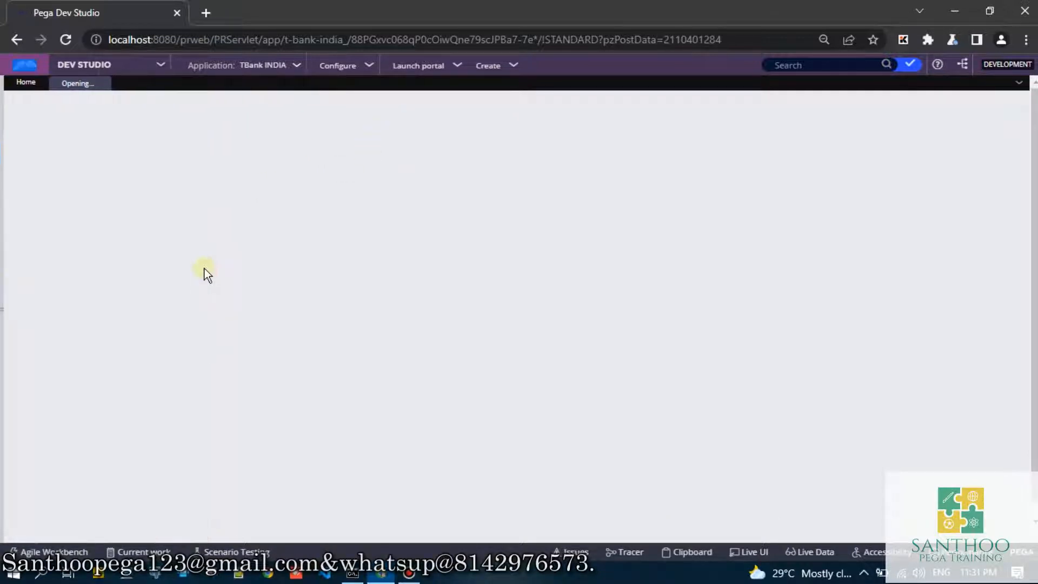
left_click(5, 278)
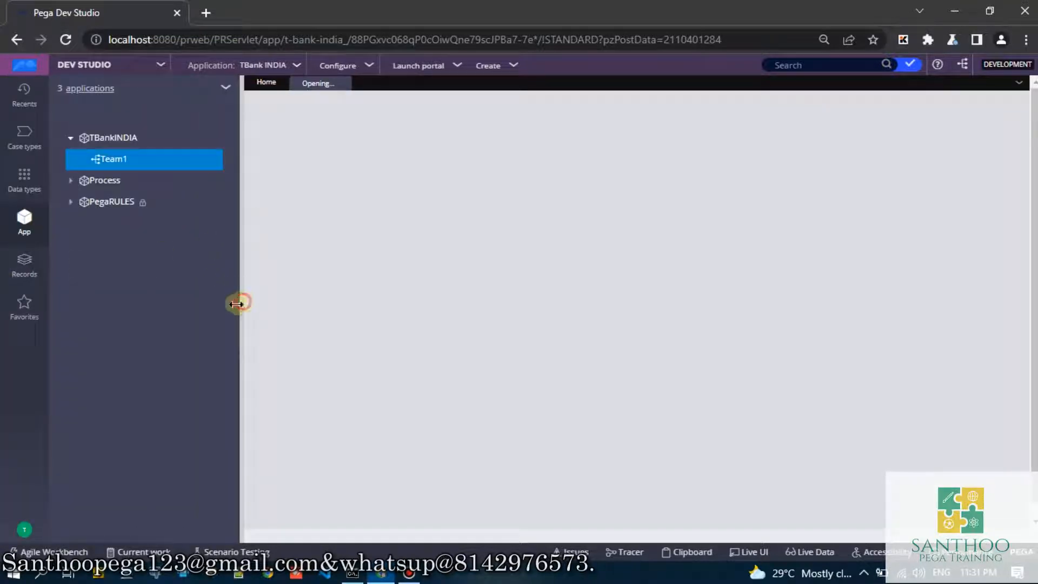
left_click_drag(236, 304, 227, 296)
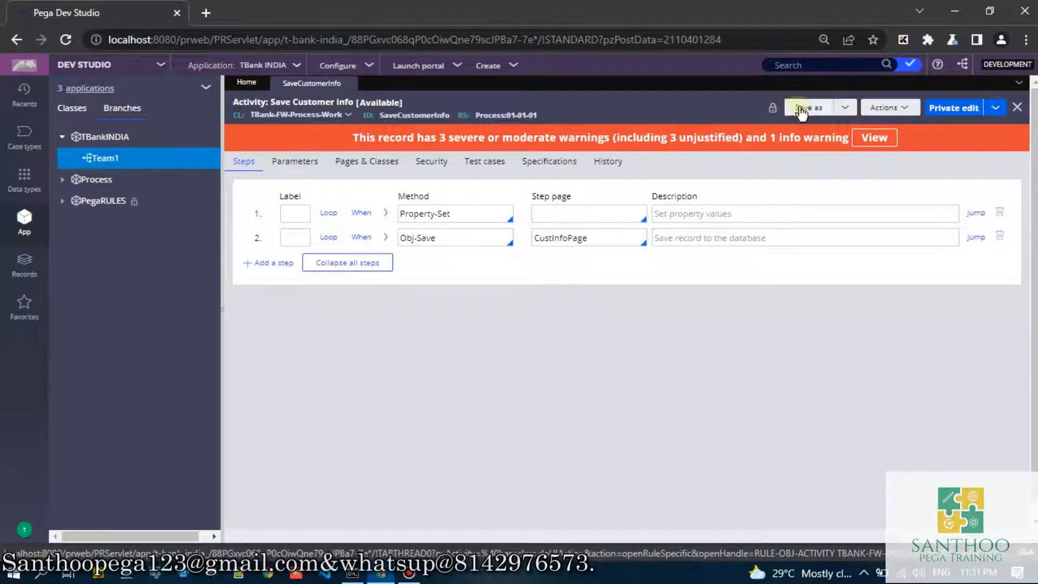
- Save a copy of the Save Customer Info activity to the Team1 branch in the TBank FW context with ruleset Process
left_click(809, 107)
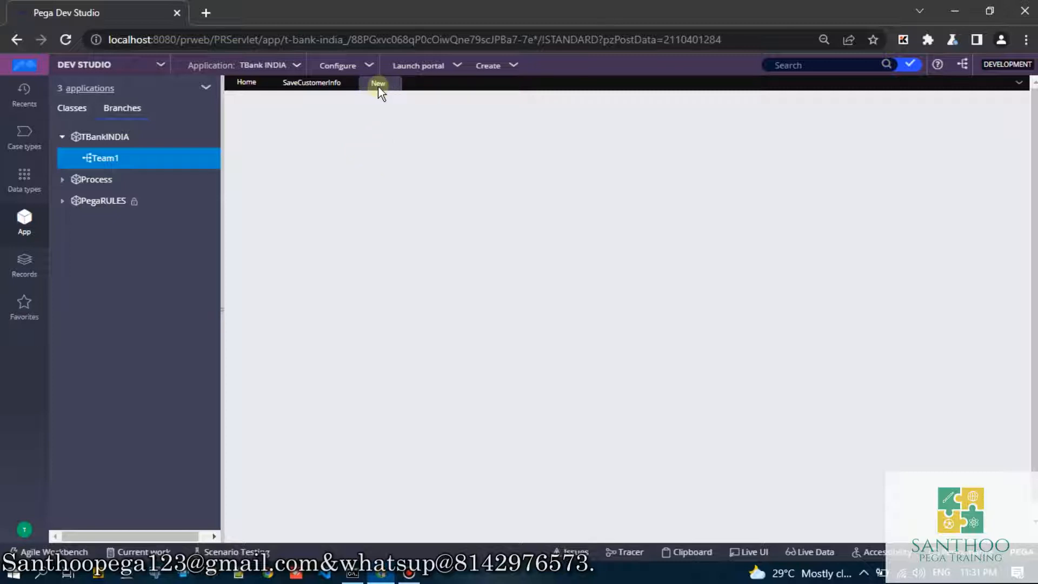
left_click(312, 82)
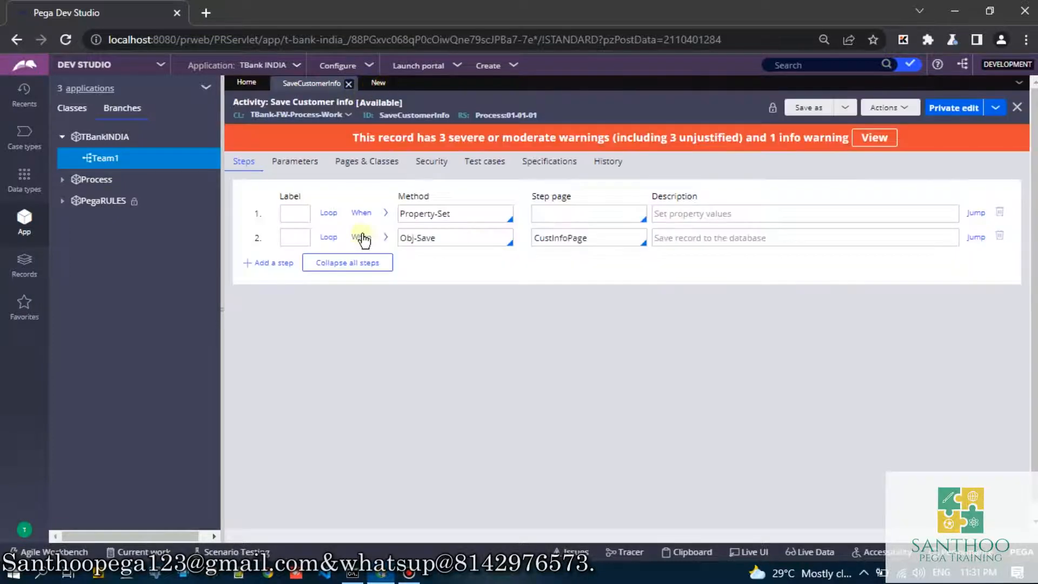
left_click(379, 83)
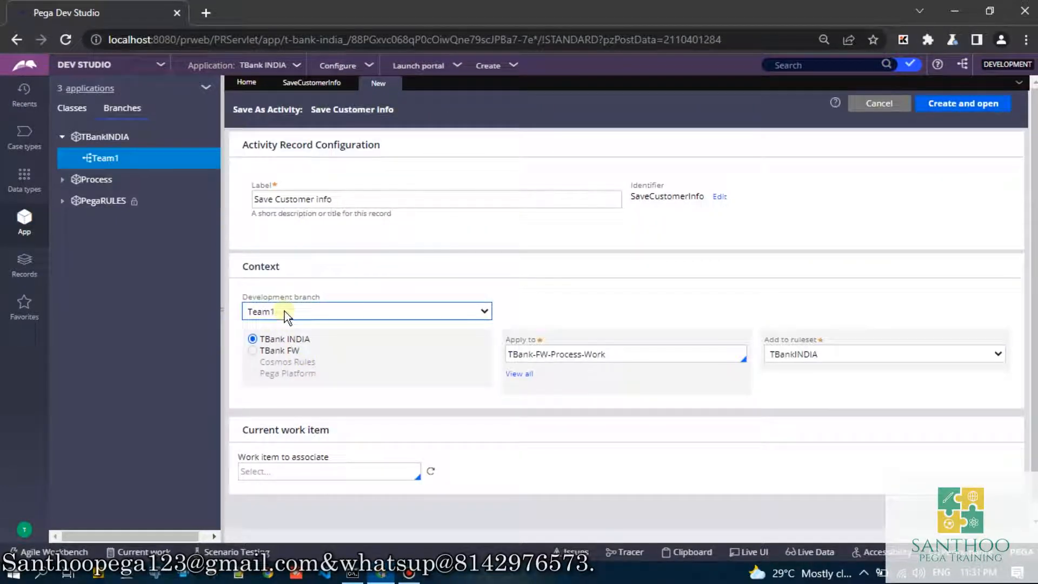
left_click(265, 354)
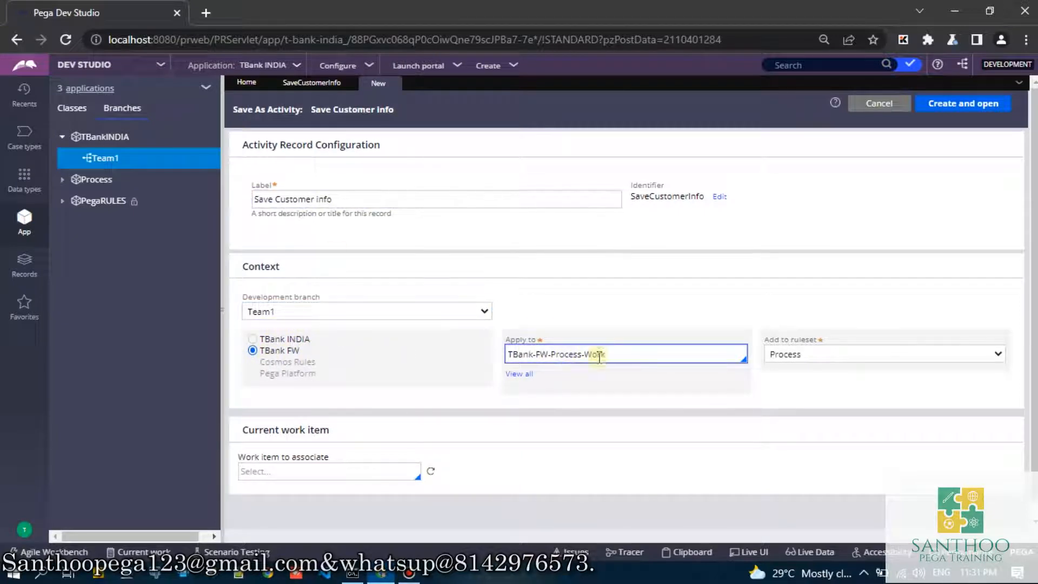
left_click(782, 355)
left_click(782, 355)
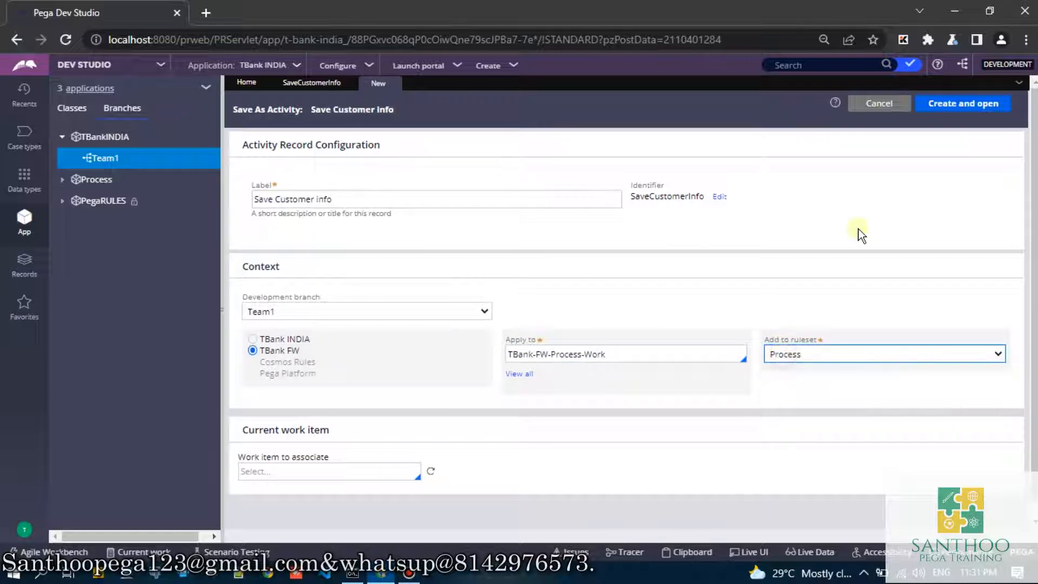
left_click(952, 103)
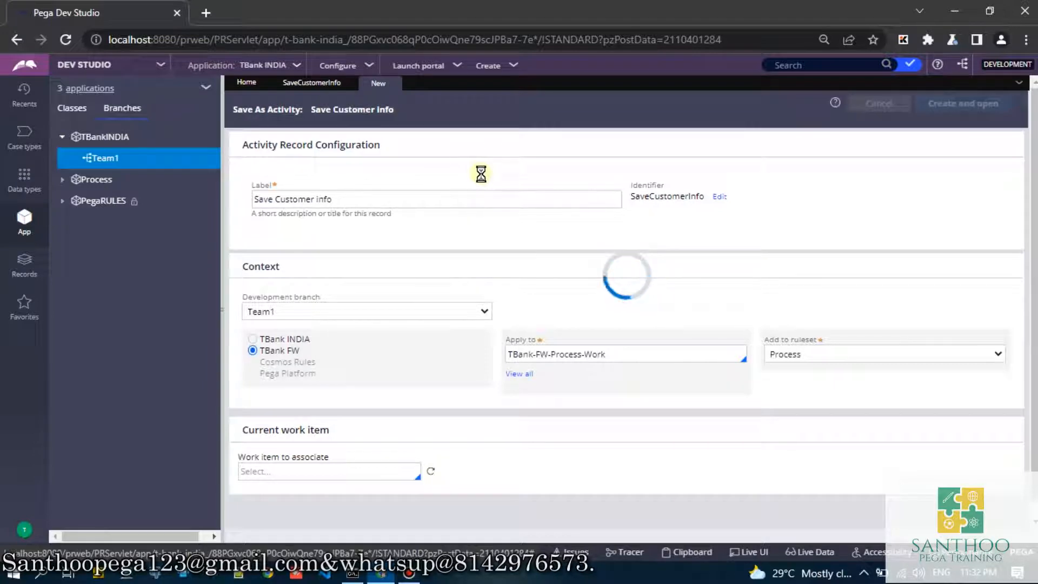
left_click(310, 86)
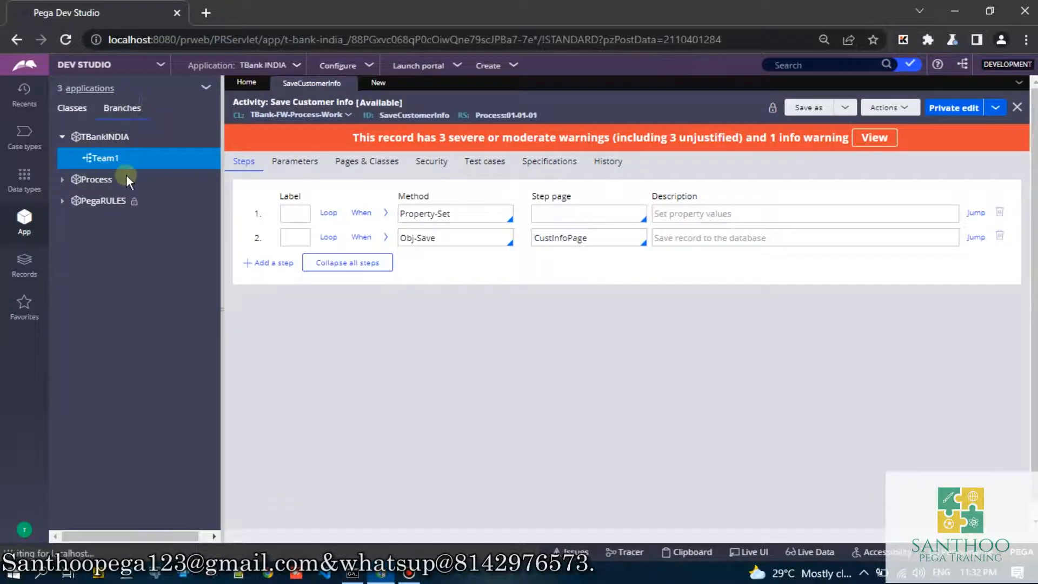
left_click(181, 158)
left_click(367, 85)
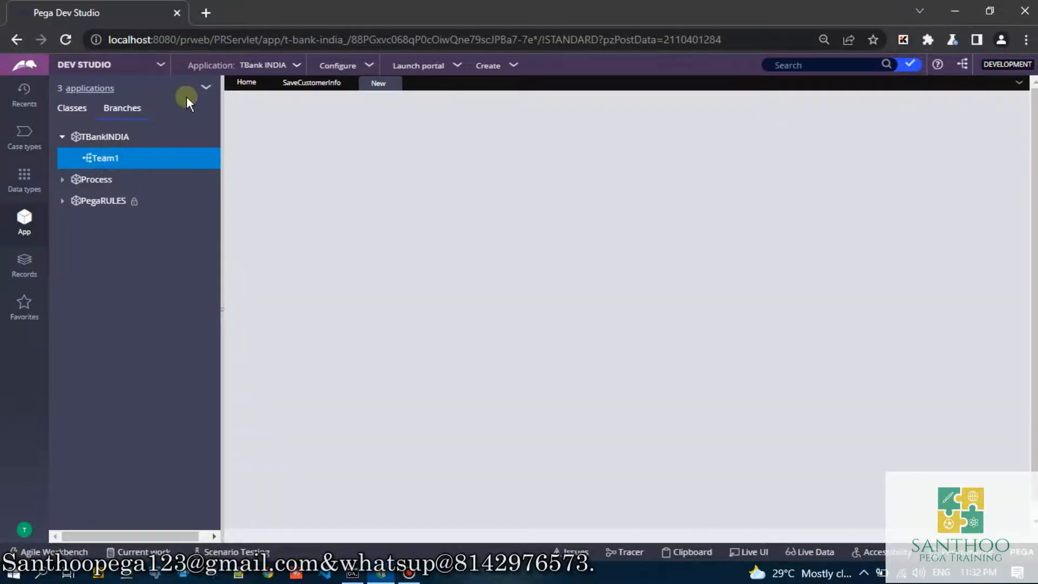
left_click(292, 85)
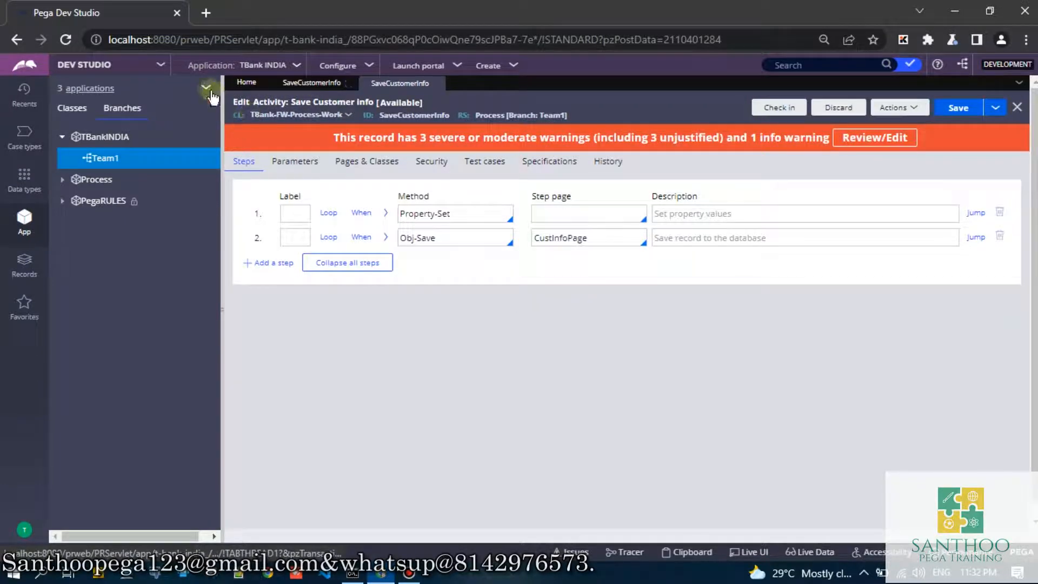
- Create a branch named Team2 in the TBankINDIA application, pasting the copied text as its description, and expand it
right_click(110, 144)
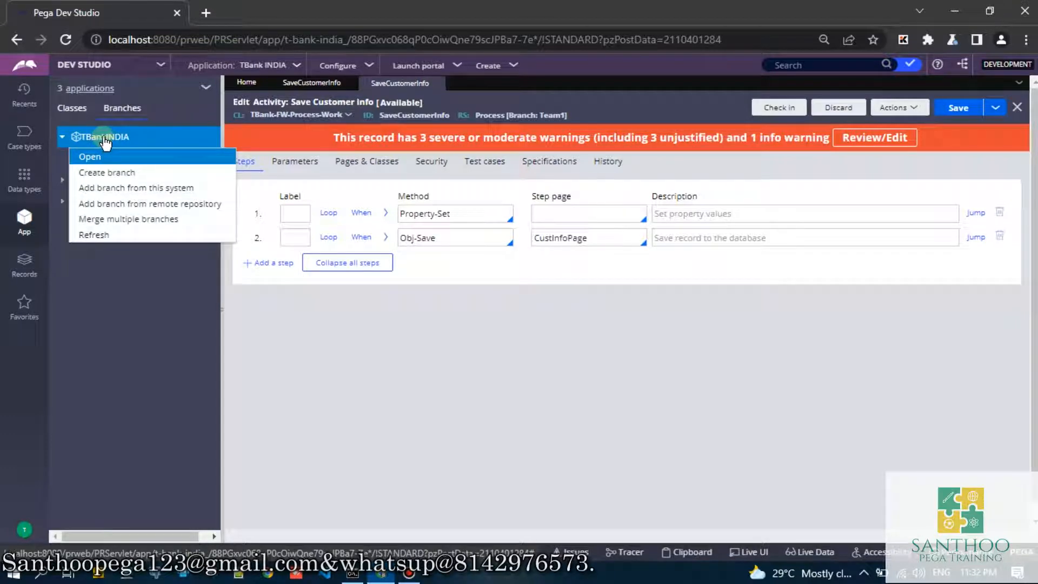
left_click(101, 175)
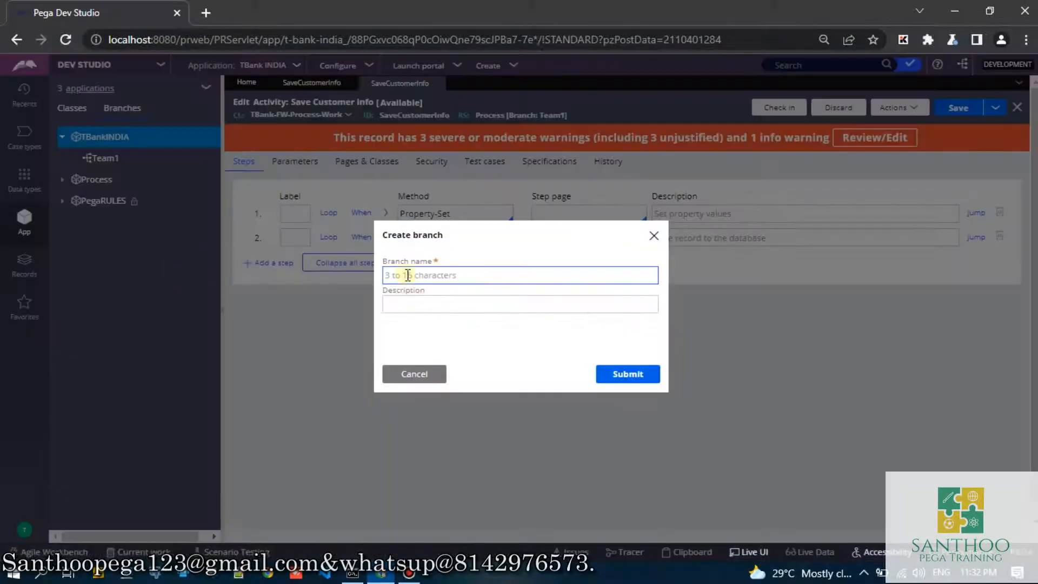
type("Team2")
left_click(417, 301)
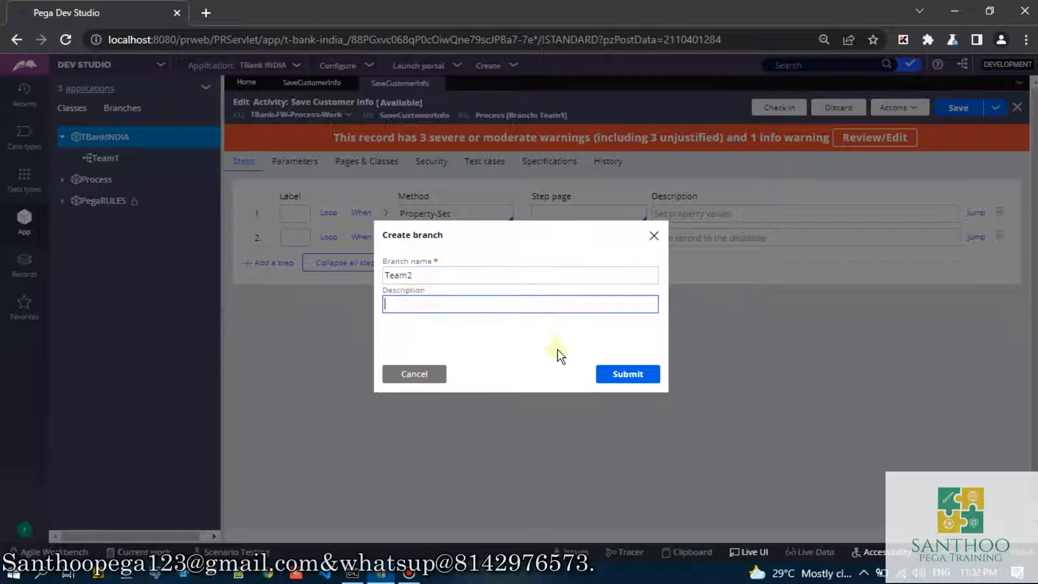
type("Team2")
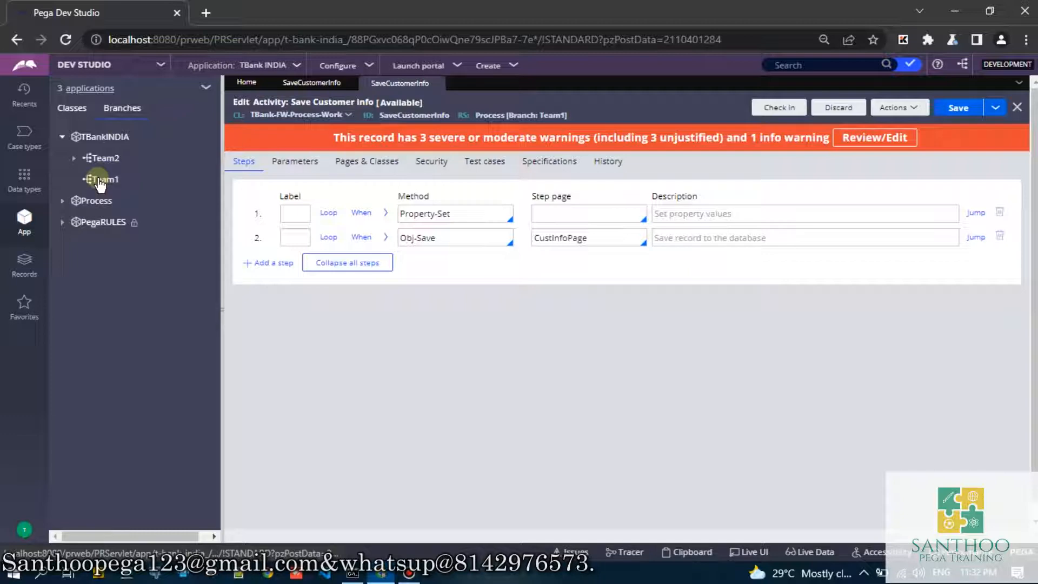
left_click(76, 160)
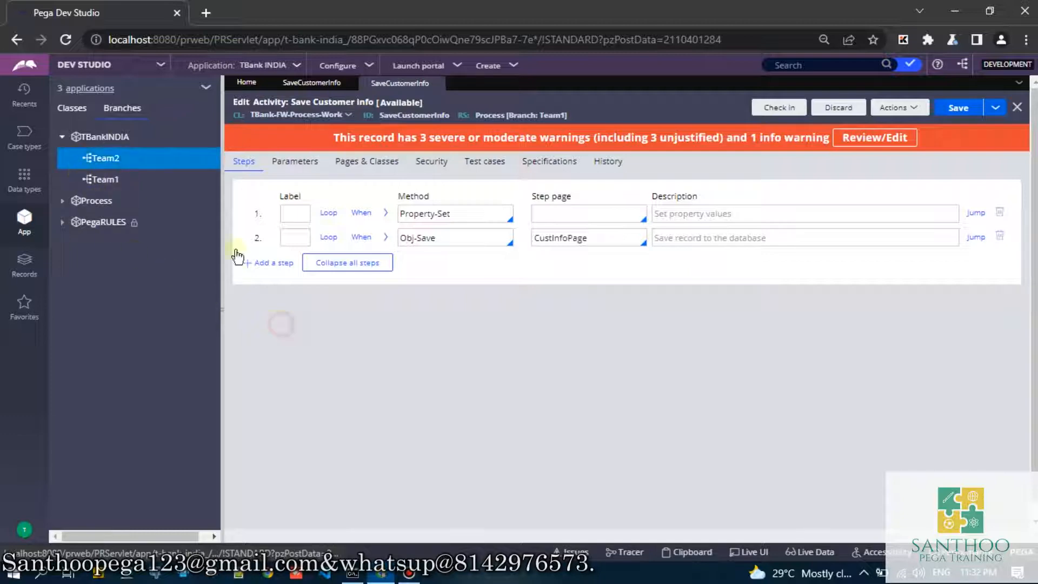
- Save a copy of the original Save Customer Info activity to branch Team2 in the TBank FW context, applied to TBank-FW-Process-Work
left_click(319, 85)
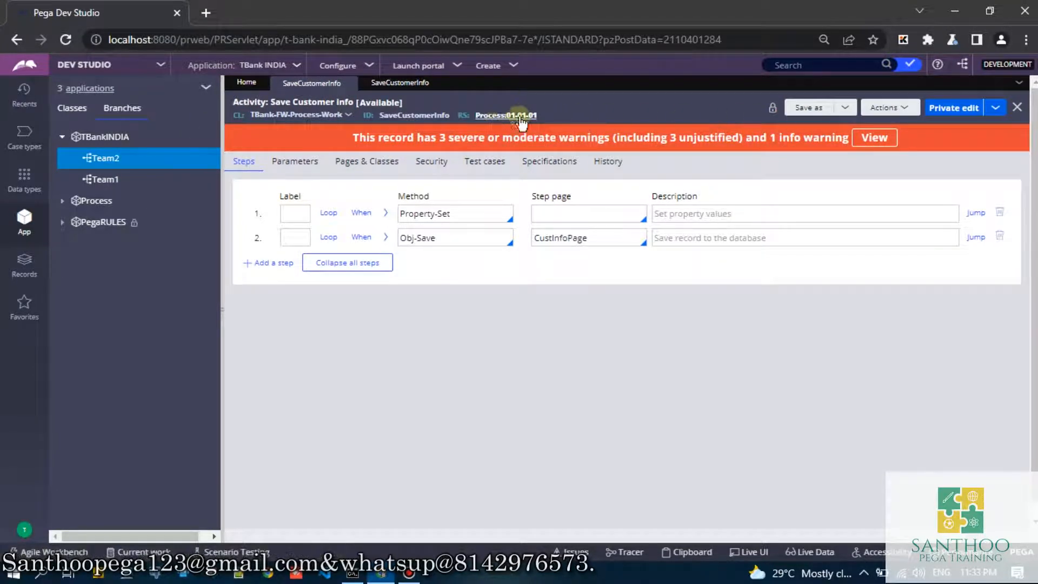
left_click(810, 108)
left_click(390, 86)
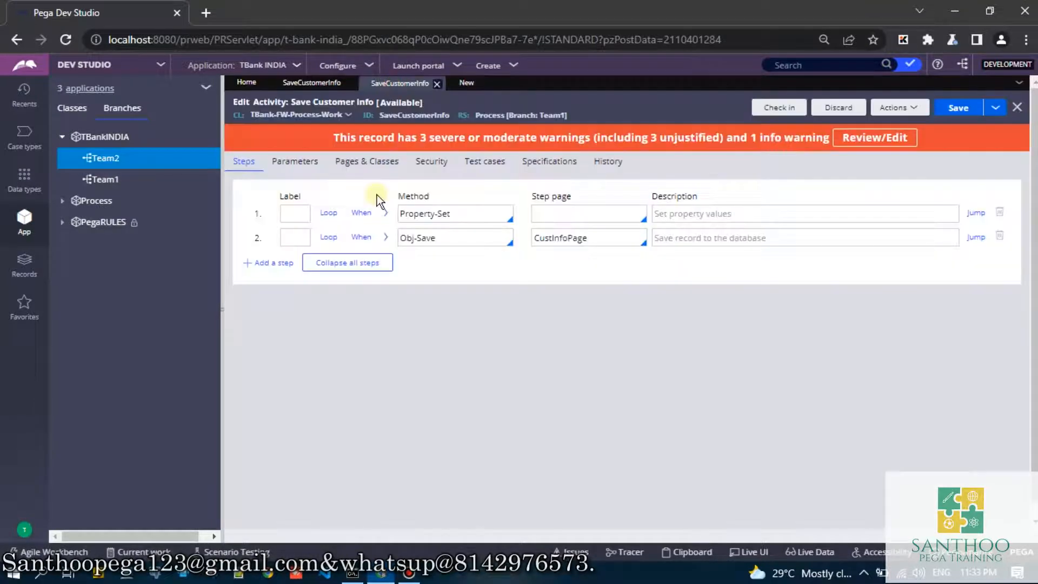
left_click(461, 84)
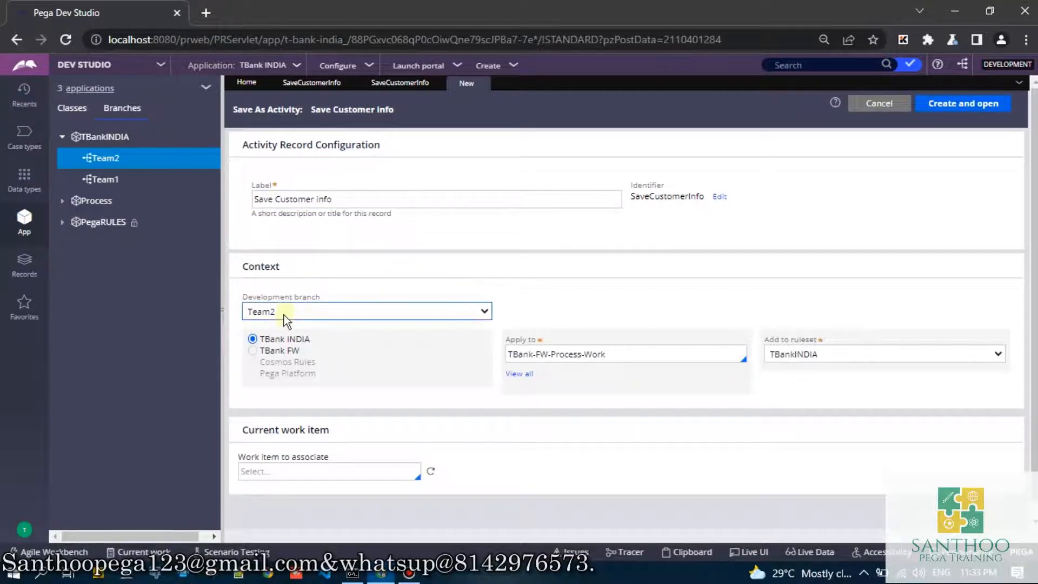
left_click(252, 351)
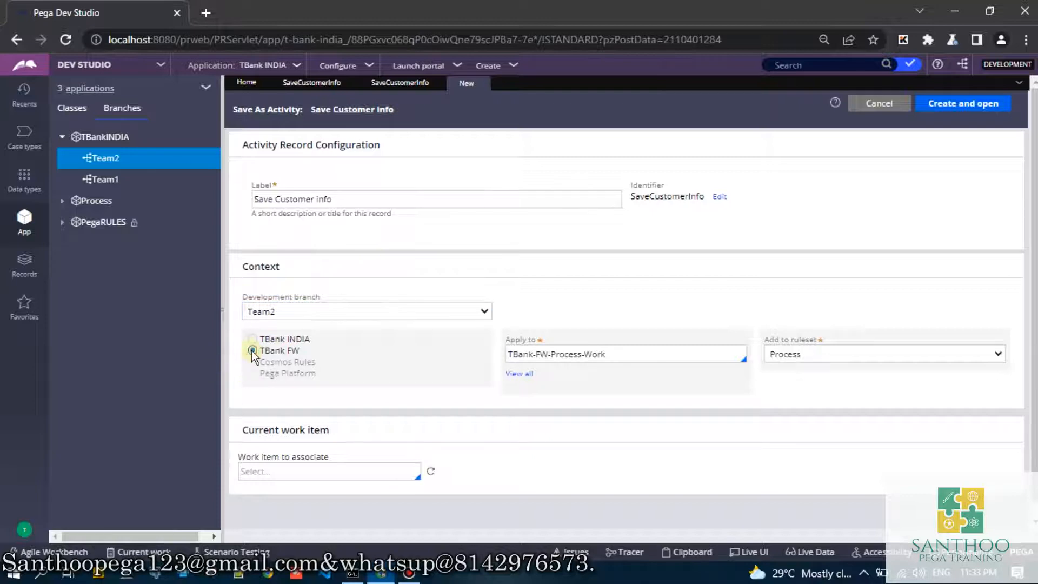
left_click(581, 356)
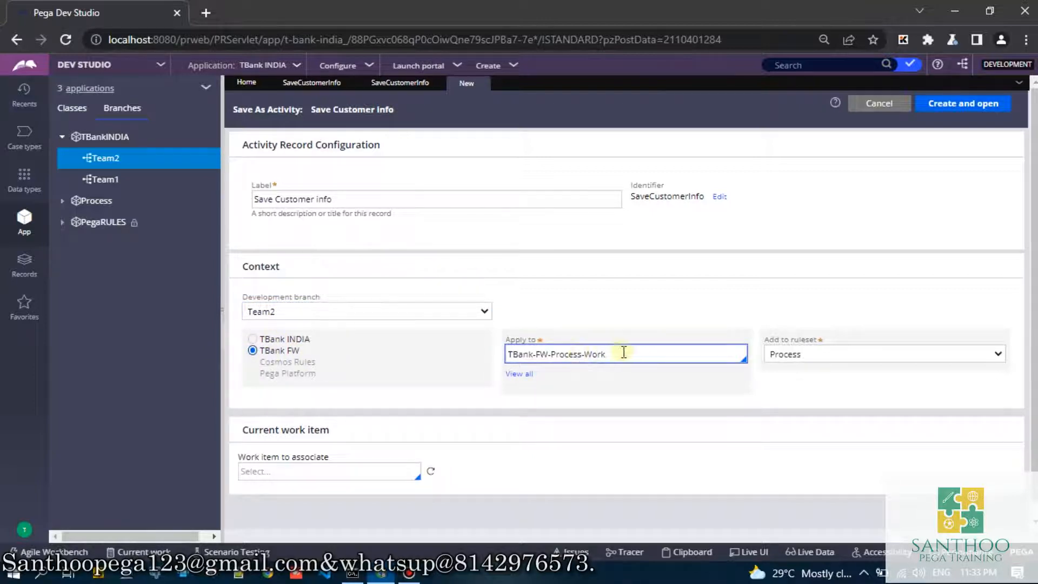
left_click(941, 104)
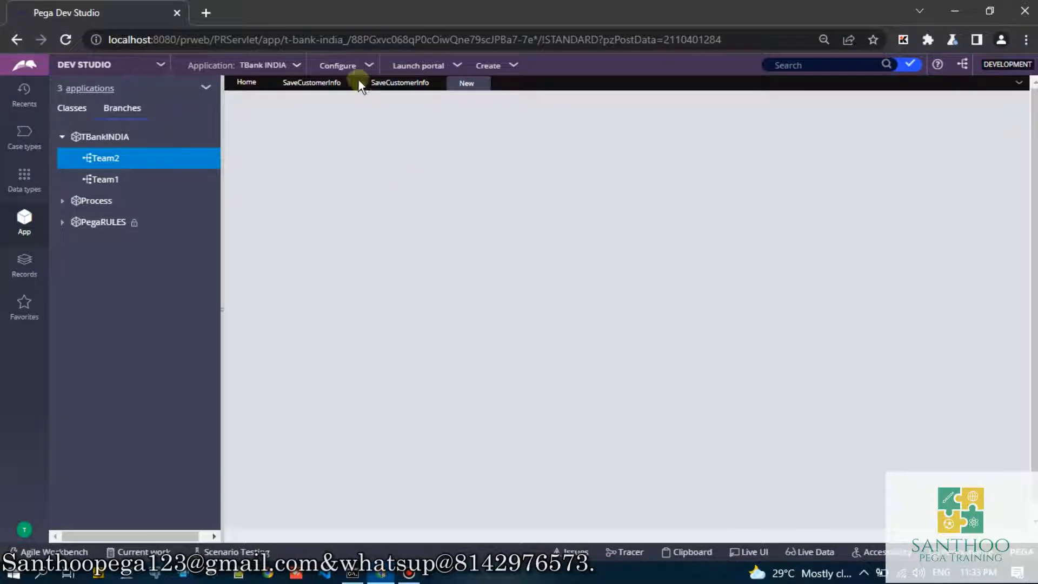
- Compare the original Save Customer Info activity with its Team1 and Team2 branch copies, checking their check-out status
left_click(316, 83)
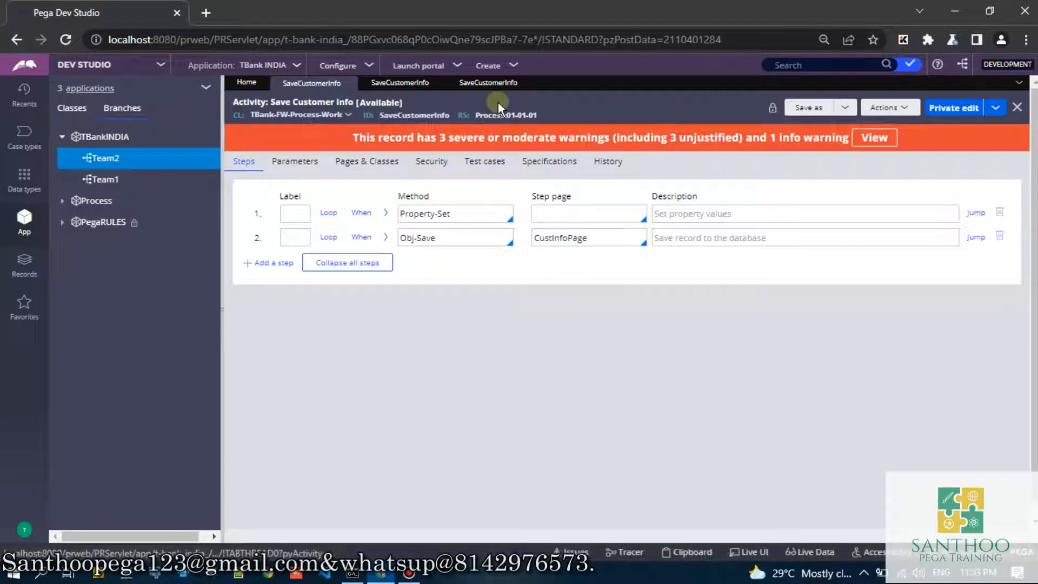
left_click(493, 88)
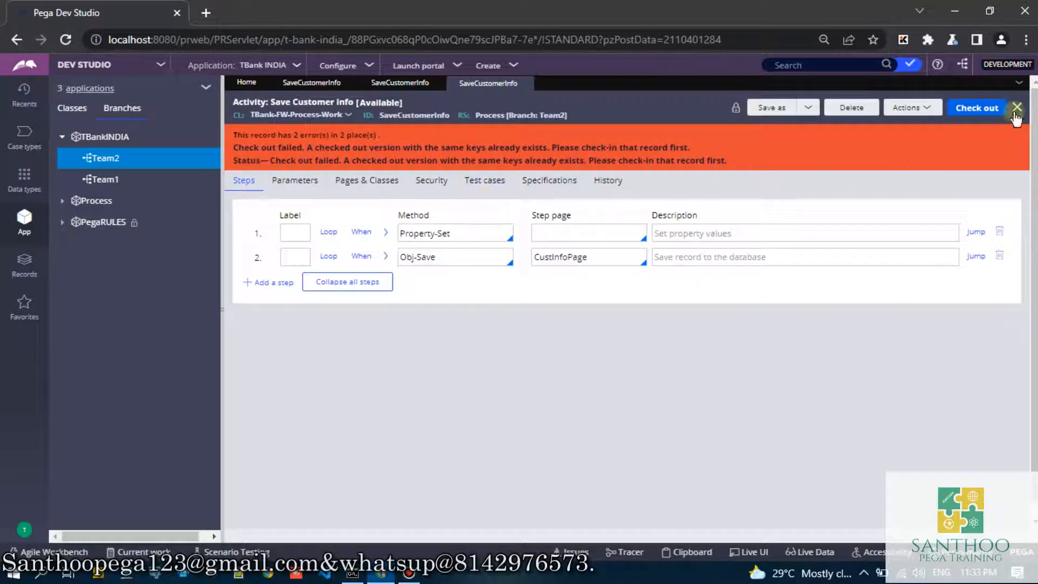
left_click(400, 84)
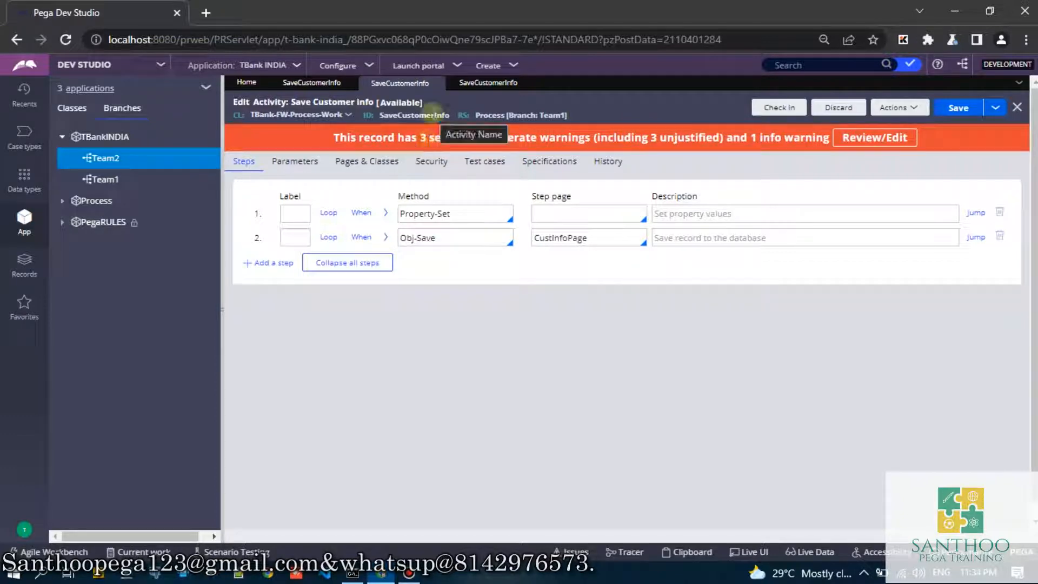
left_click(488, 83)
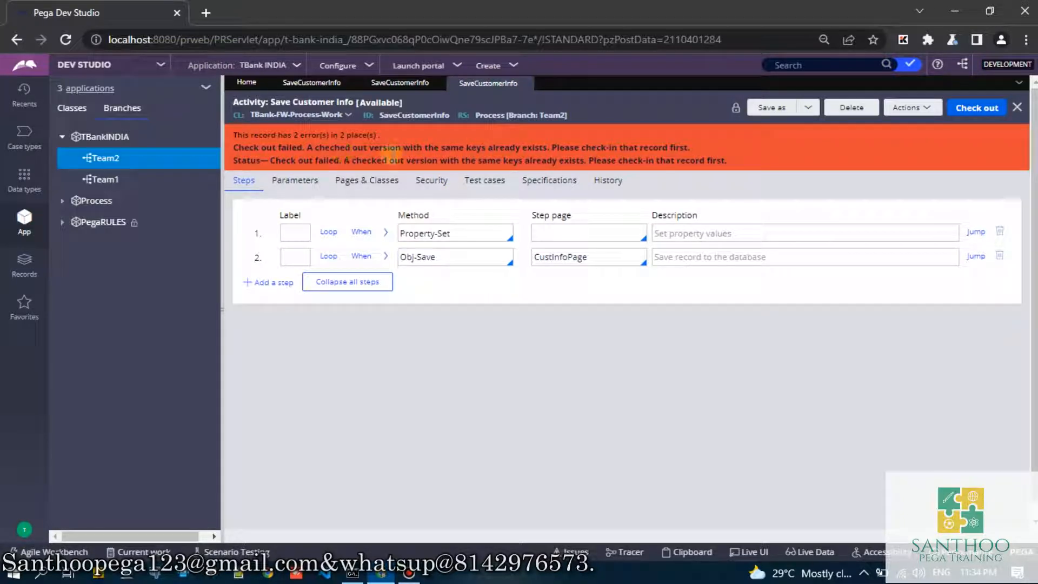
- Open the Pega login page at localhost:8080/prweb/PRServlet in a new Incognito window
left_click(398, 85)
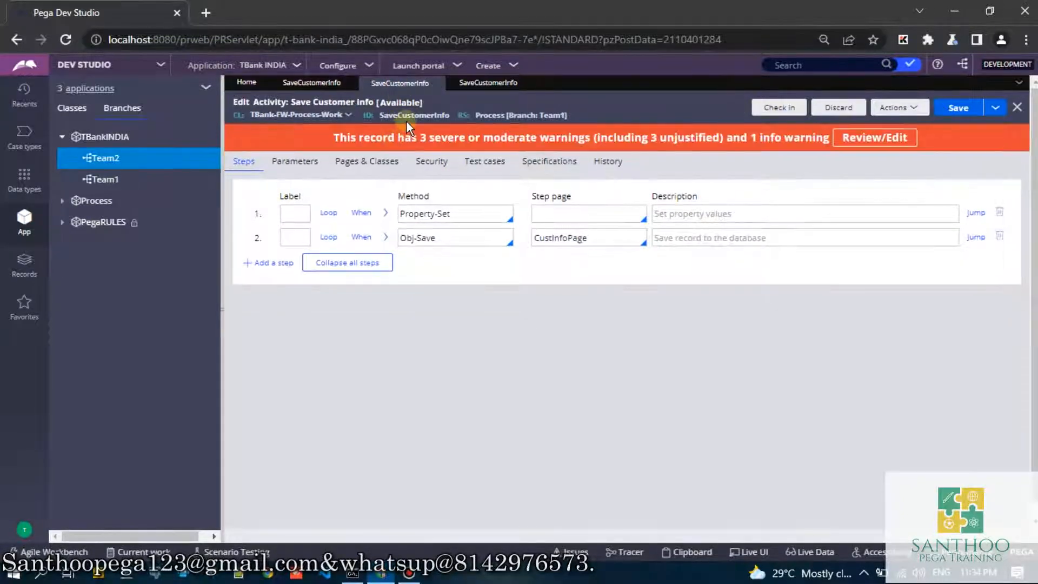
left_click(1025, 39)
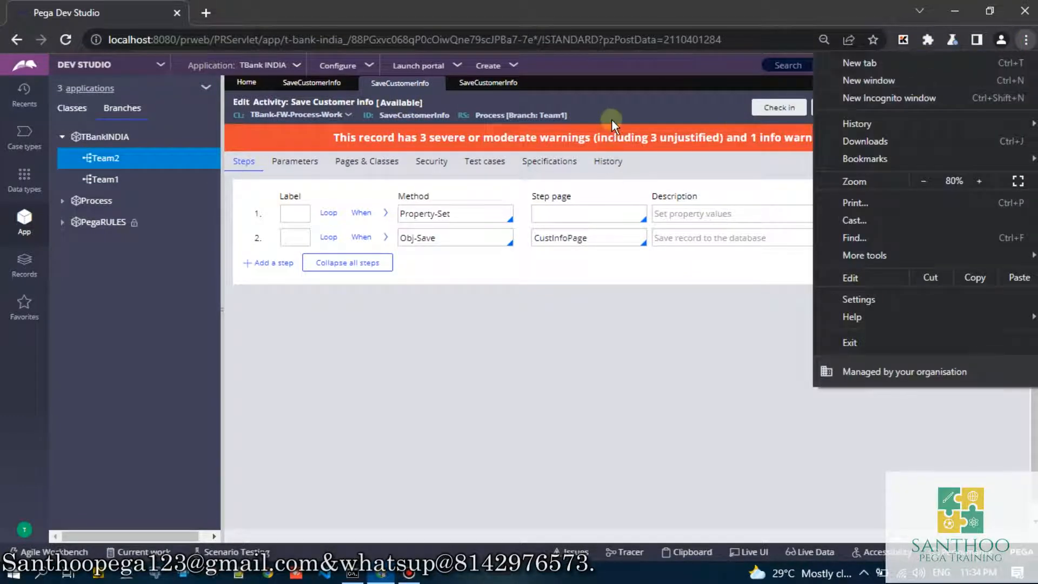
left_click(622, 104)
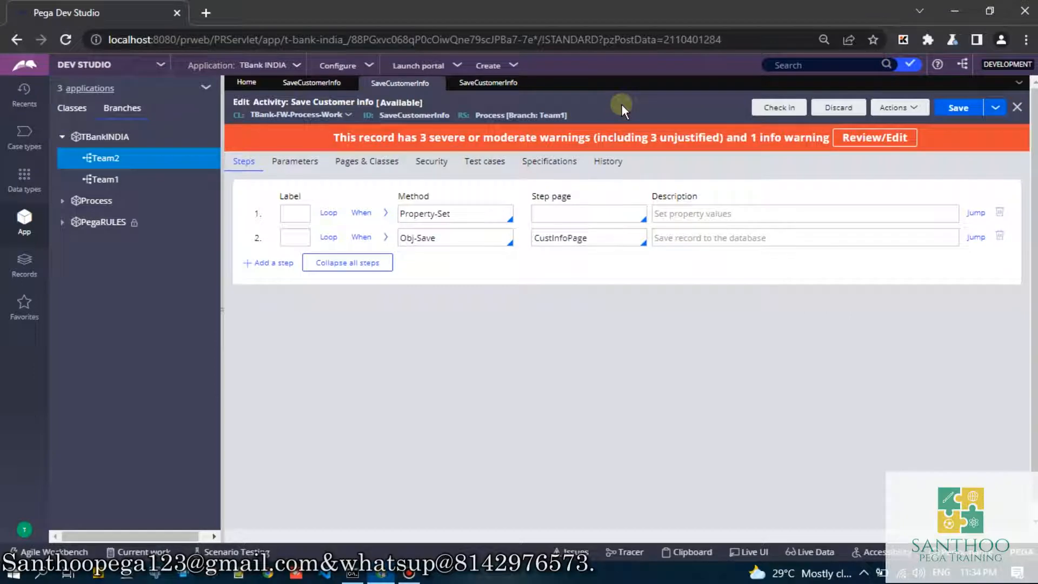
left_click(1026, 39)
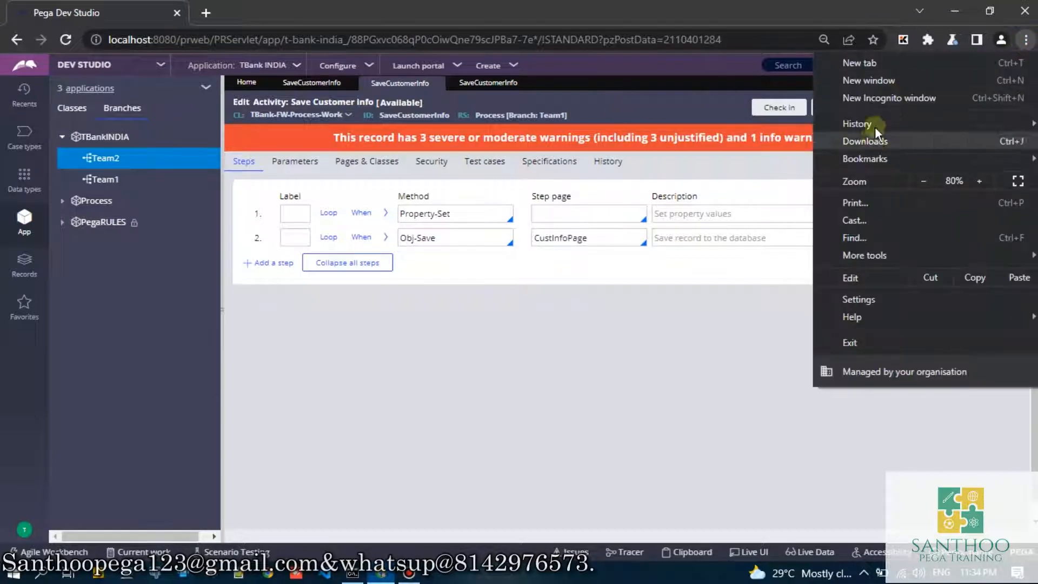
left_click(879, 97)
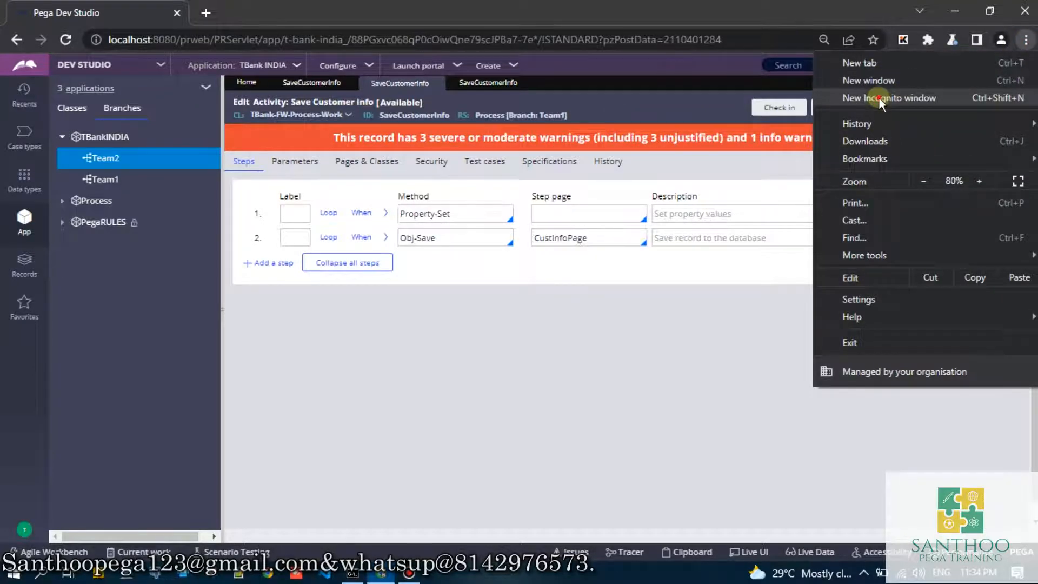
type("localhost:8080/prweb/PRServlet")
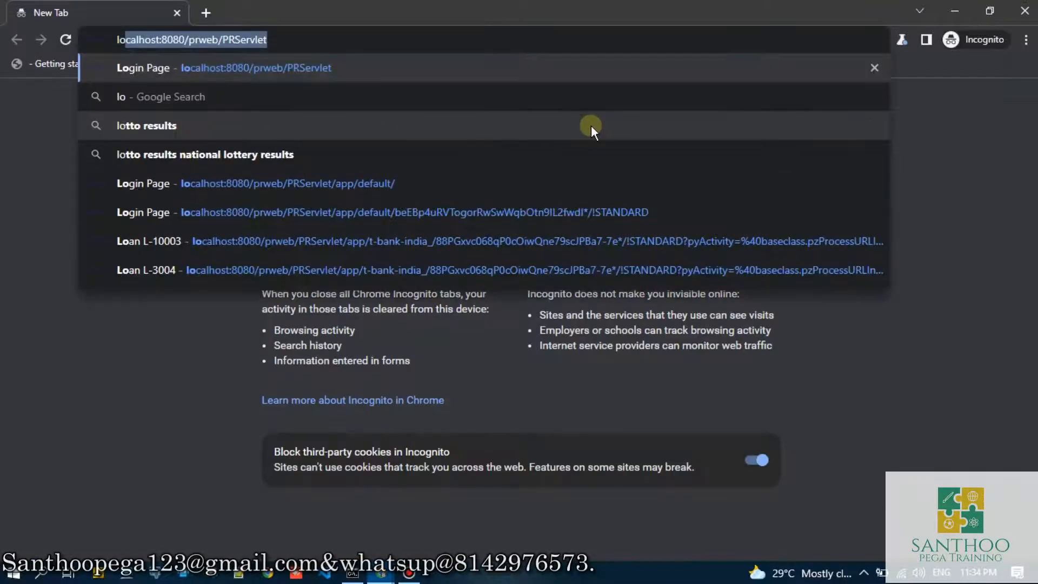
key("Return")
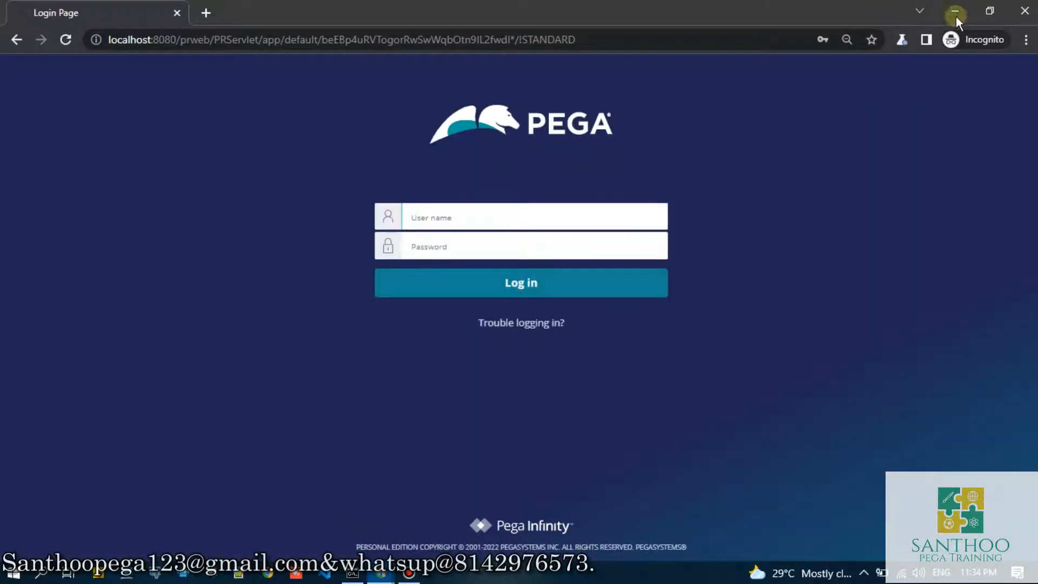
- Back in the original window, save a copy of the current operator record with short description and operator ID TBankAdmin2
left_click(955, 11)
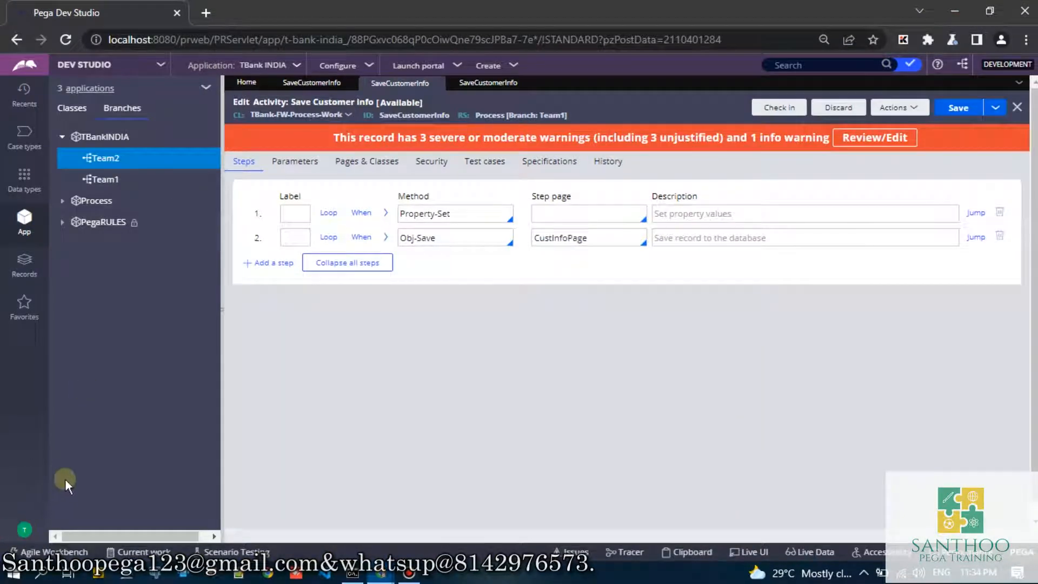
left_click(24, 530)
left_click(41, 463)
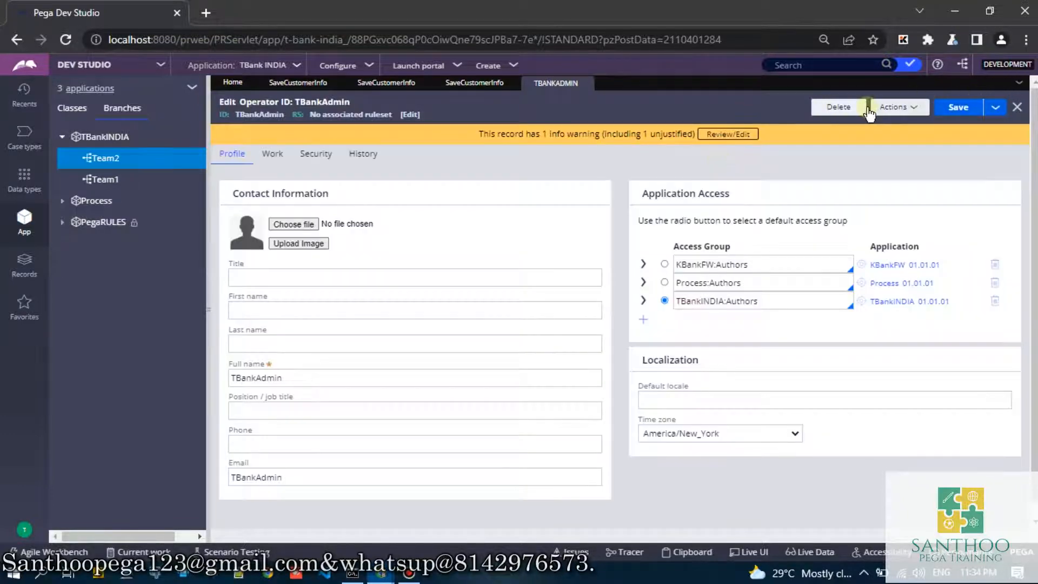
left_click(996, 107)
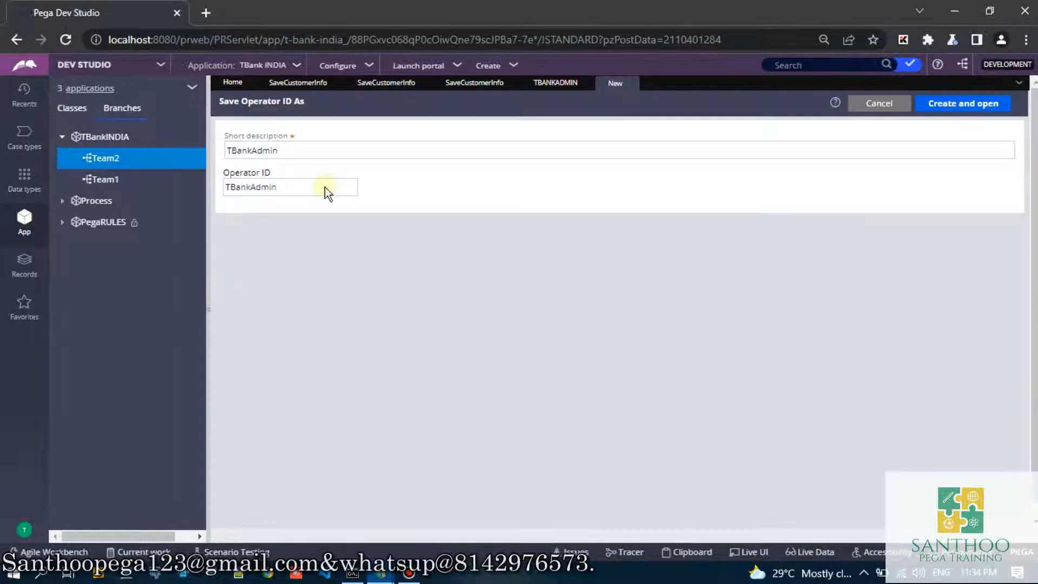
left_click(315, 156)
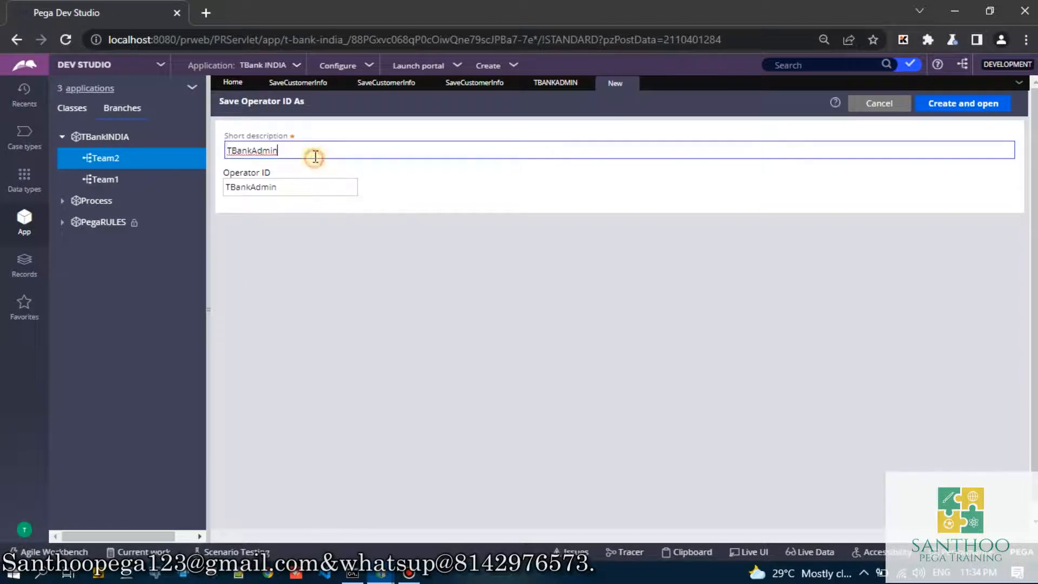
type("2")
left_click(306, 190)
type("2")
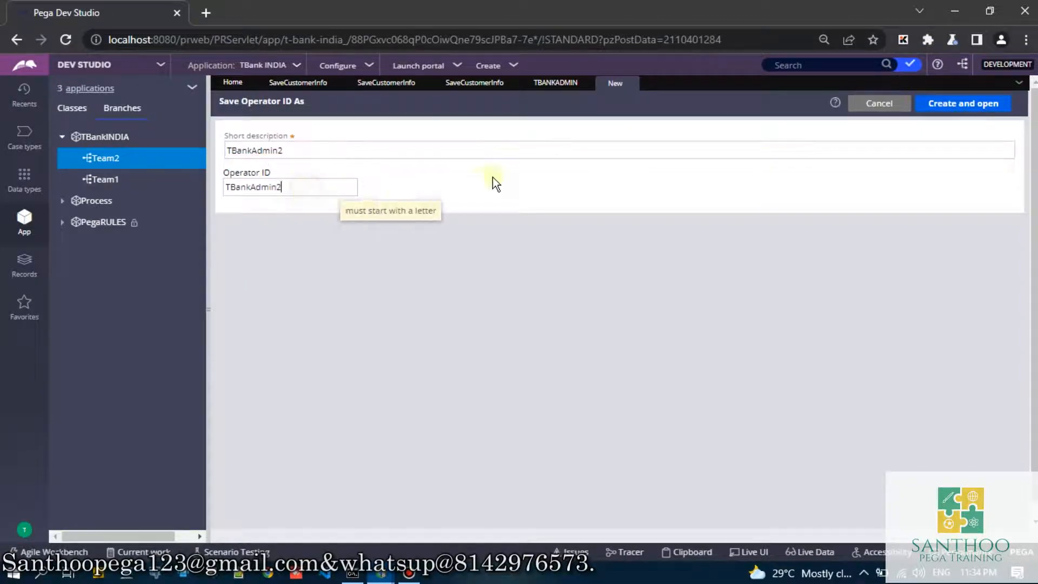
left_click(938, 111)
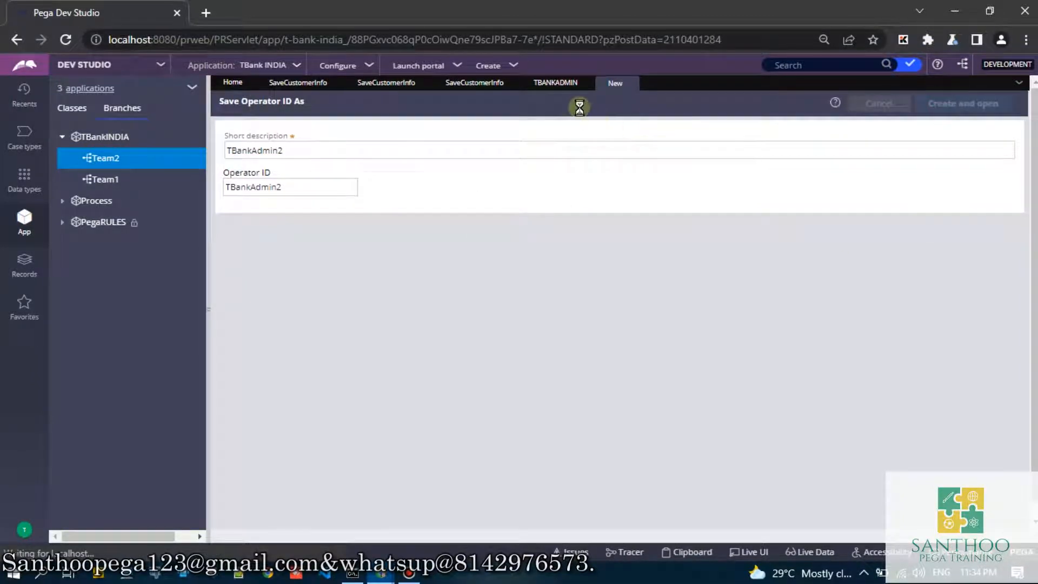
- Set the full name in the new TBankAdmin2 operator record to TBankAdmin2 and save the record
left_click(555, 86)
left_click(610, 88)
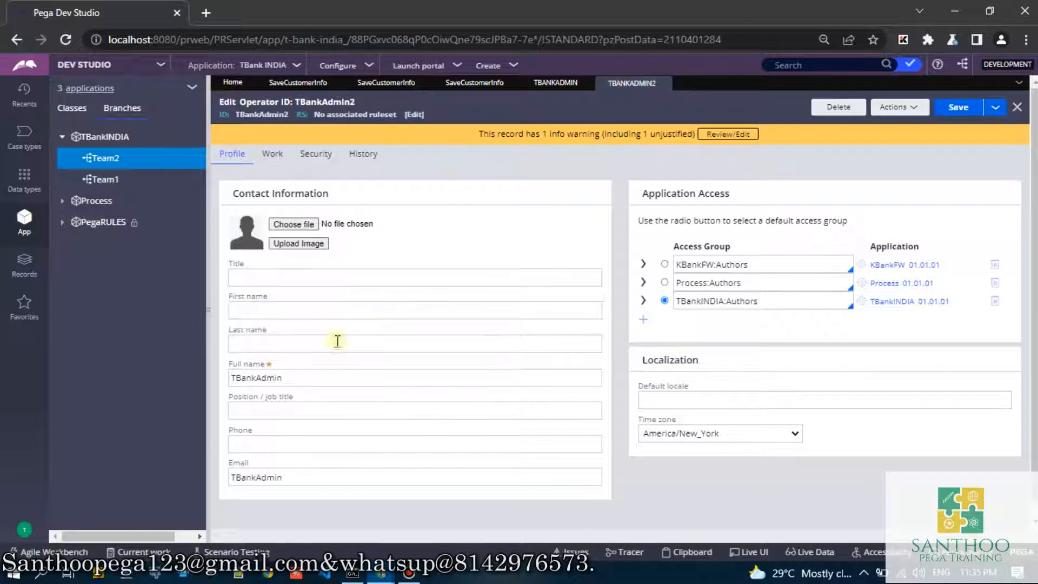
left_click(292, 378)
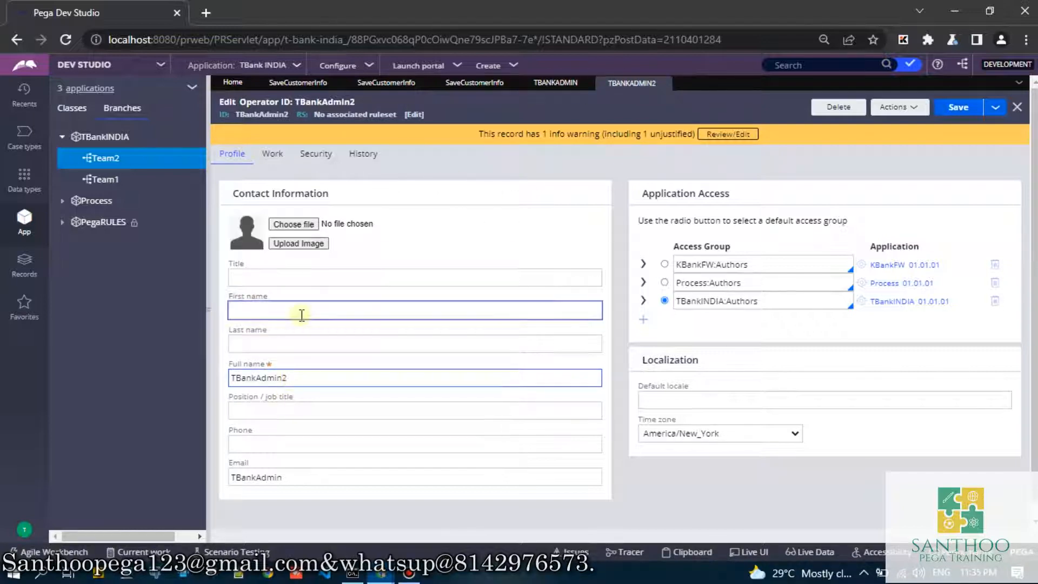
left_click(957, 108)
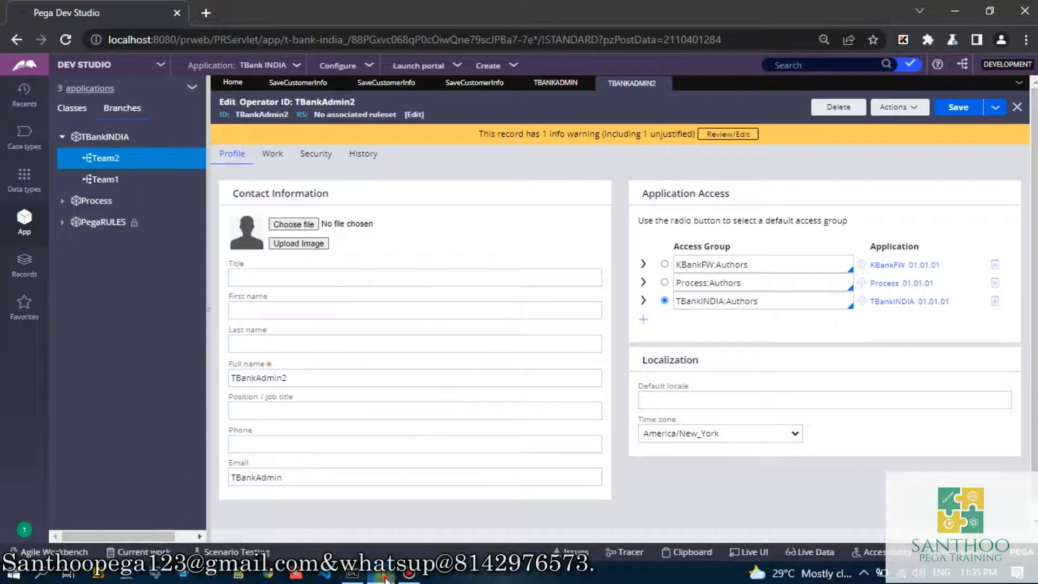
- Log in as TBankAdmin2 in the Incognito window, filling the password field from the saved TBankAdmin login
mouse_move(381, 572)
left_click(494, 524)
left_click(475, 216)
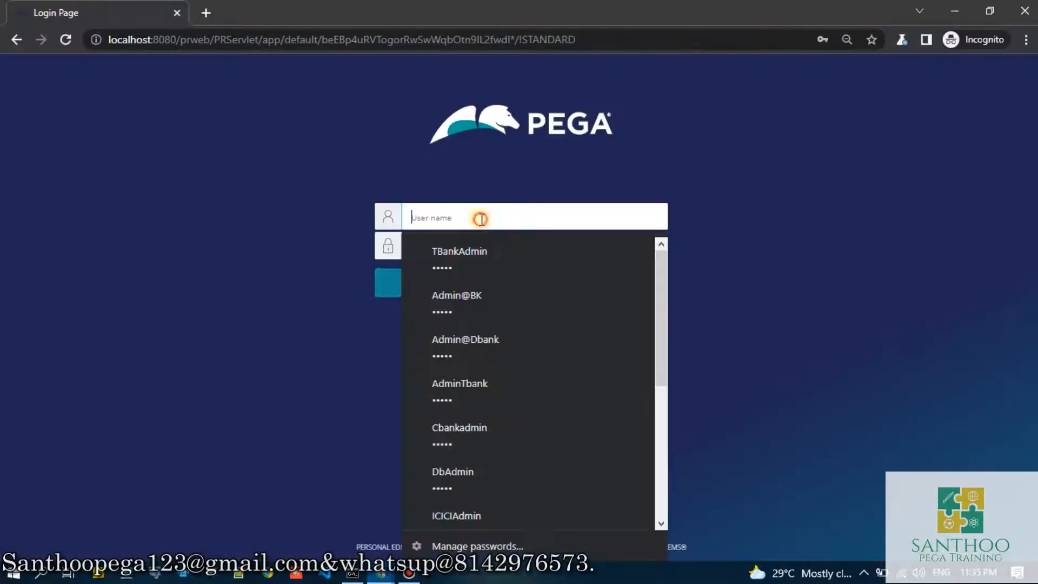
left_click(477, 255)
type("2")
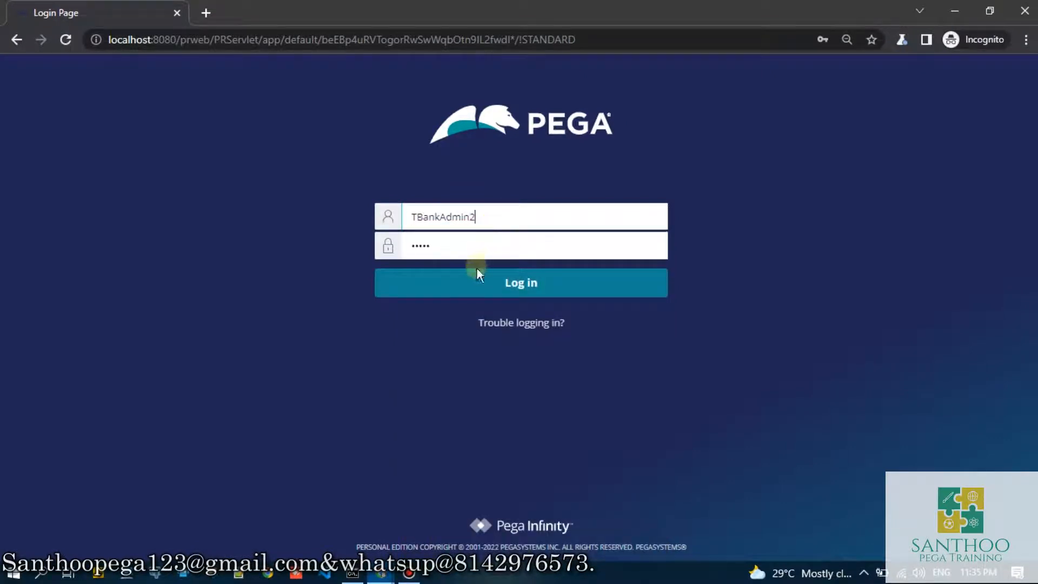
left_click(476, 278)
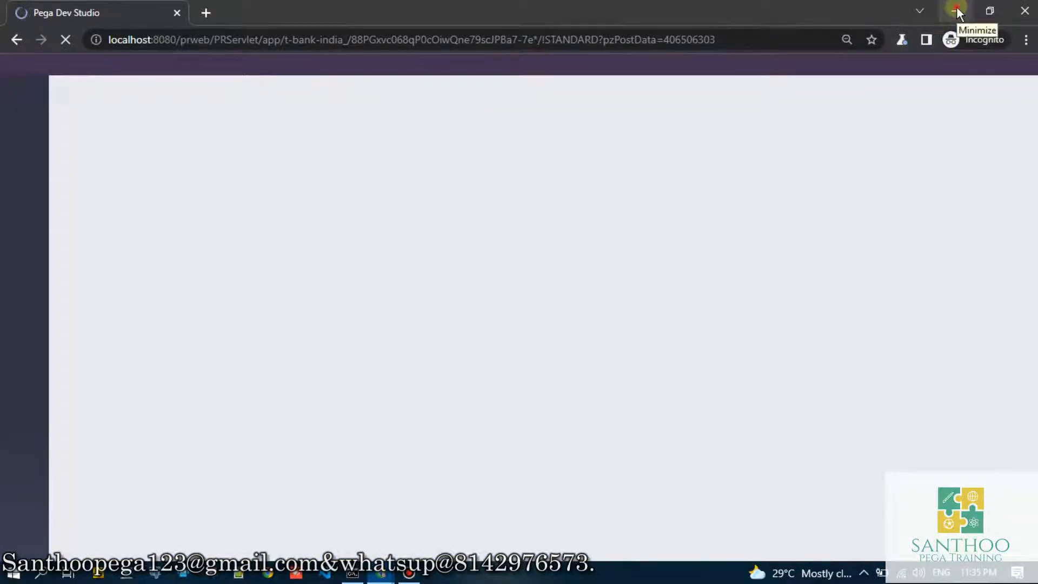
- Close both operator records in the original window and bring up the Team1 copy of the Save Customer Info activity
left_click(956, 11)
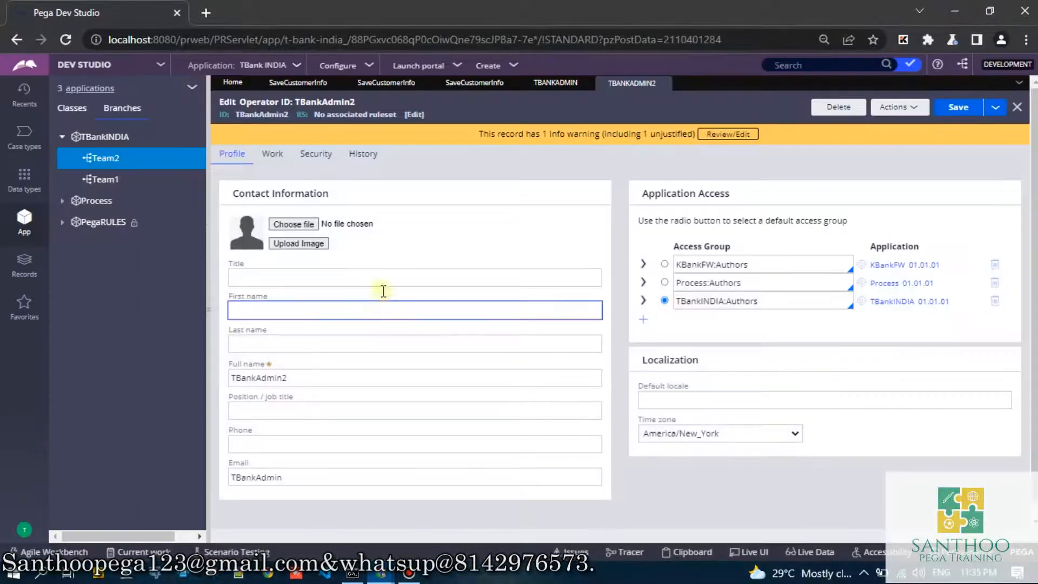
left_click(665, 83)
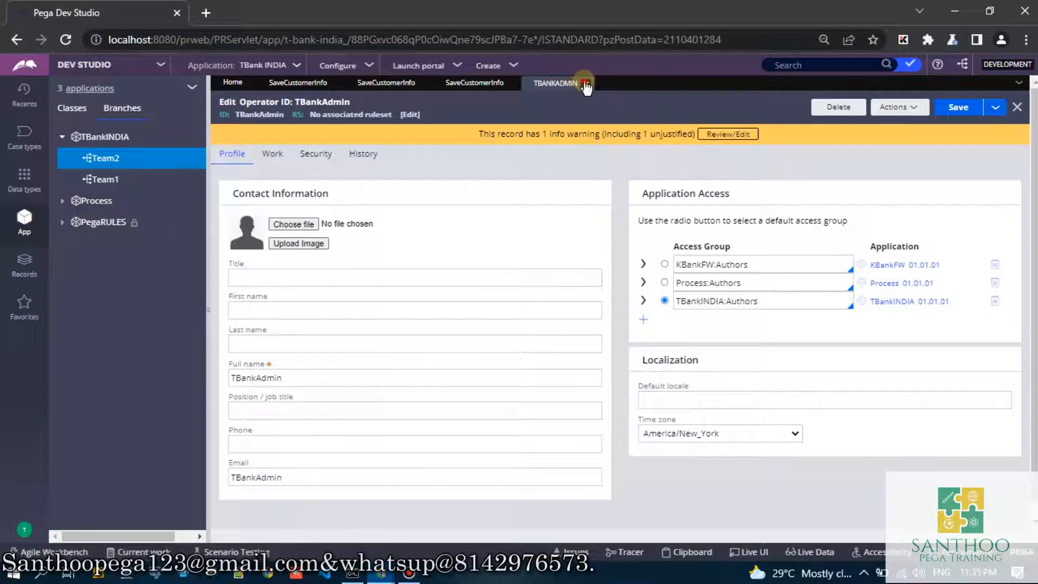
left_click(586, 83)
left_click(459, 84)
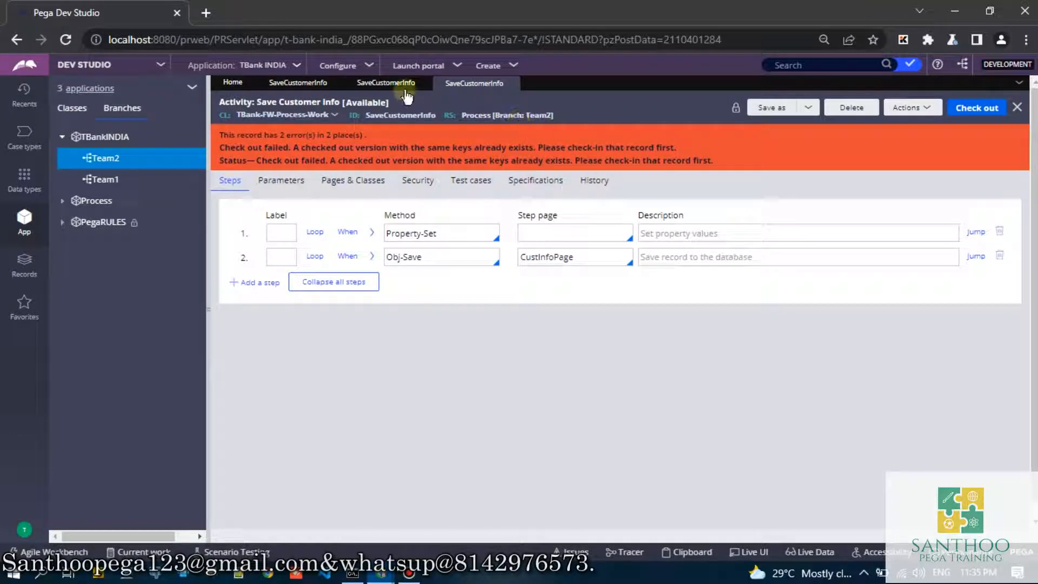
left_click(389, 83)
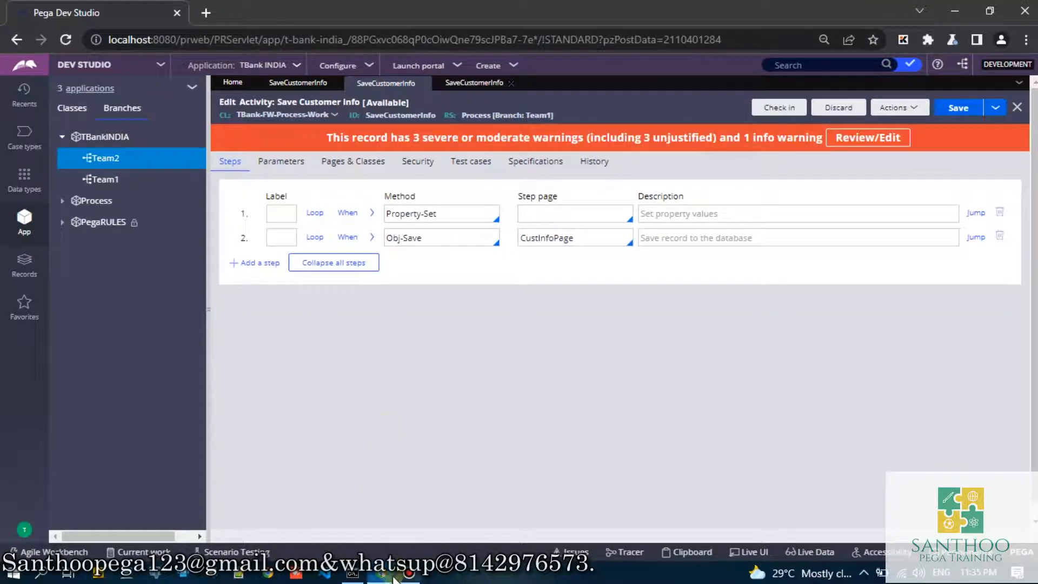
- In the Incognito session, open the SaveCustomerInfo activity from the Team2 branch of the TBankINDIA application
mouse_move(381, 572)
left_click(451, 512)
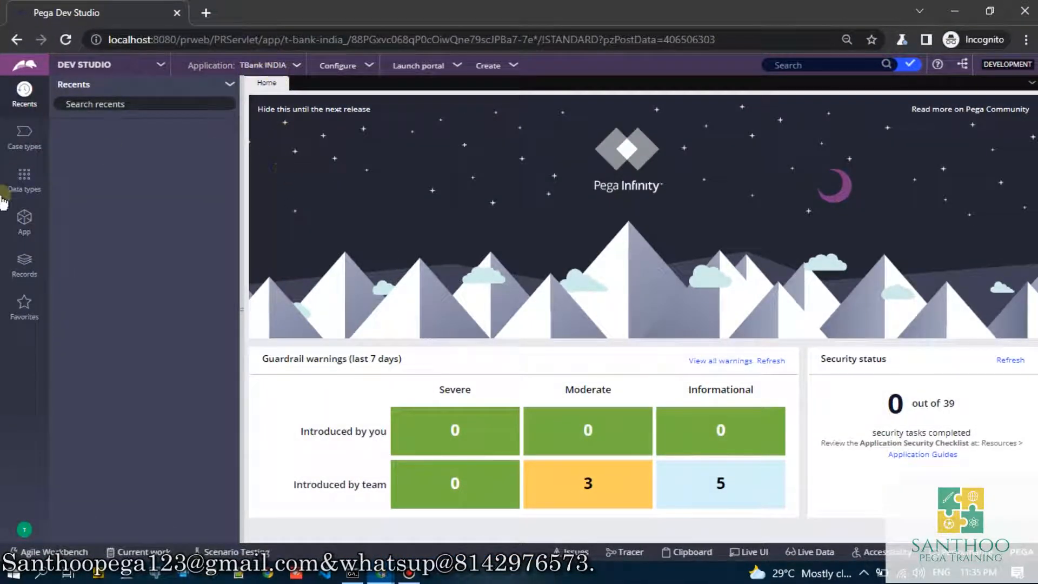
left_click(23, 216)
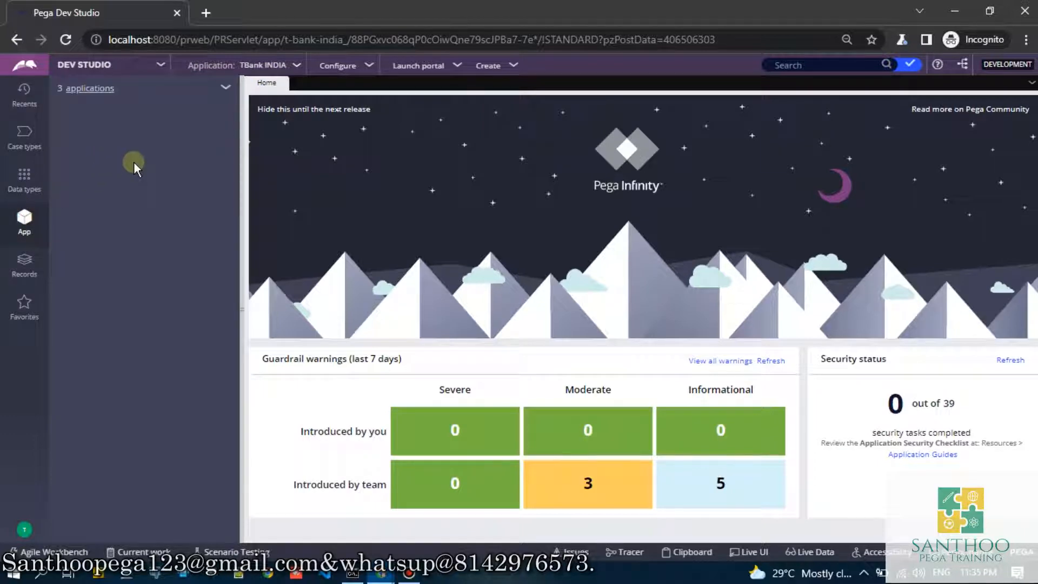
left_click(121, 118)
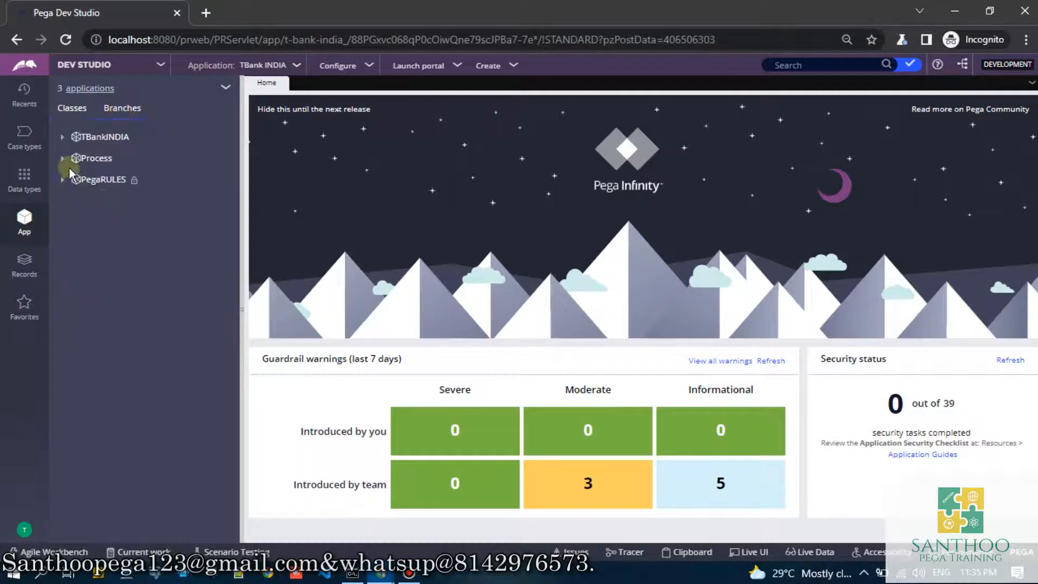
left_click(63, 138)
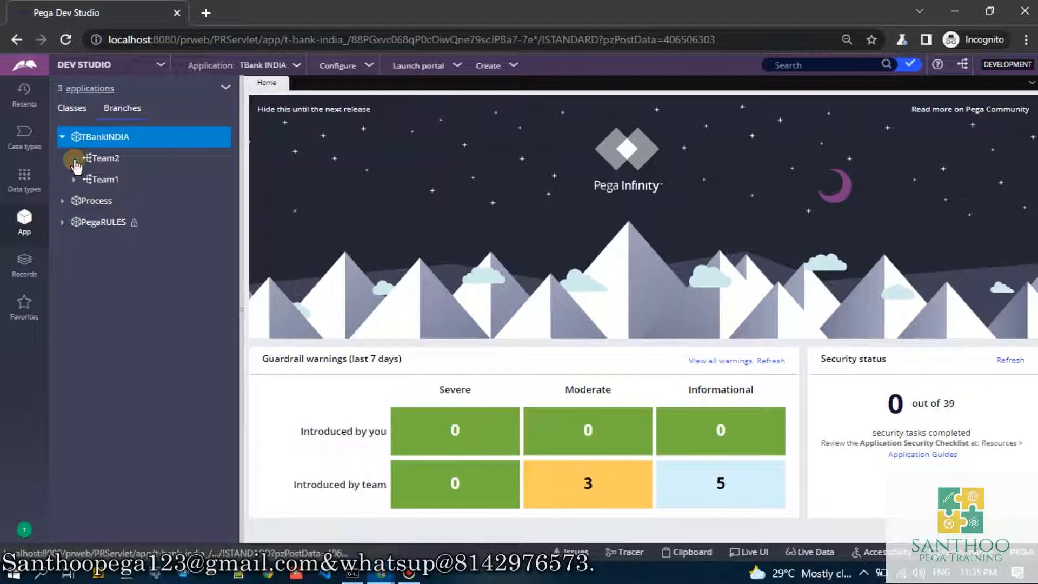
left_click(74, 158)
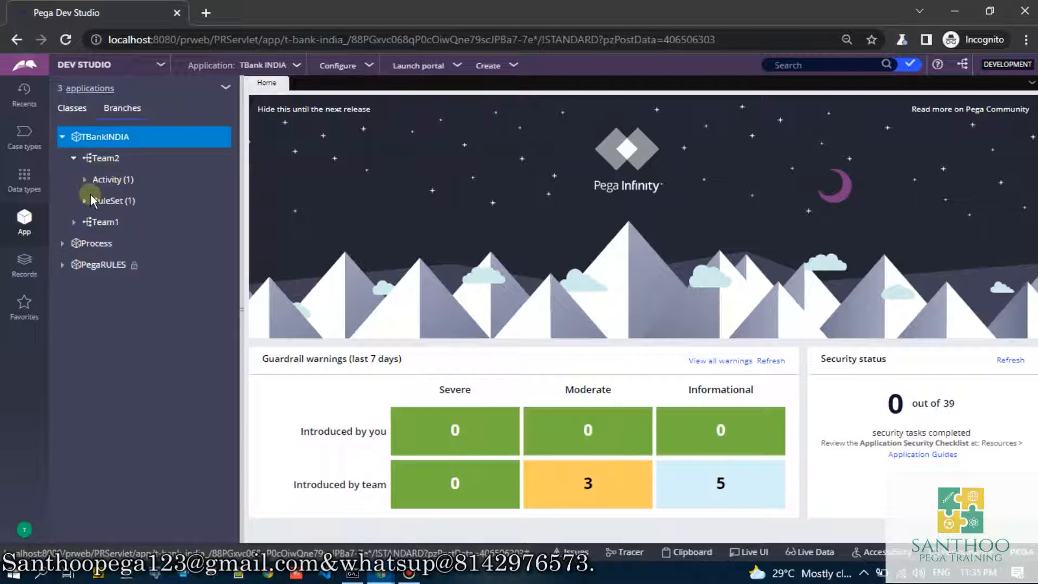
left_click(97, 179)
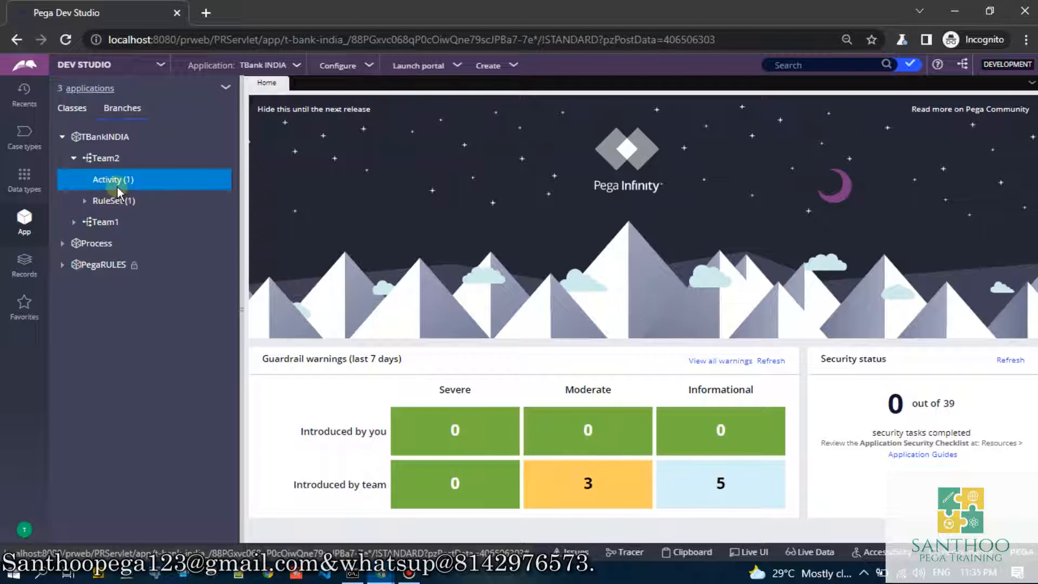
left_click(118, 191)
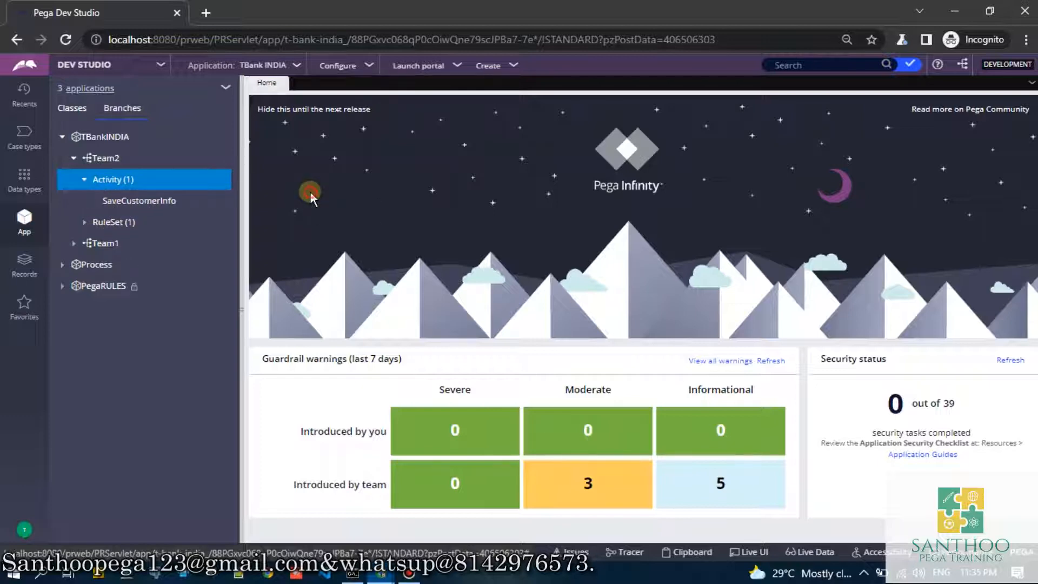
left_click(141, 205)
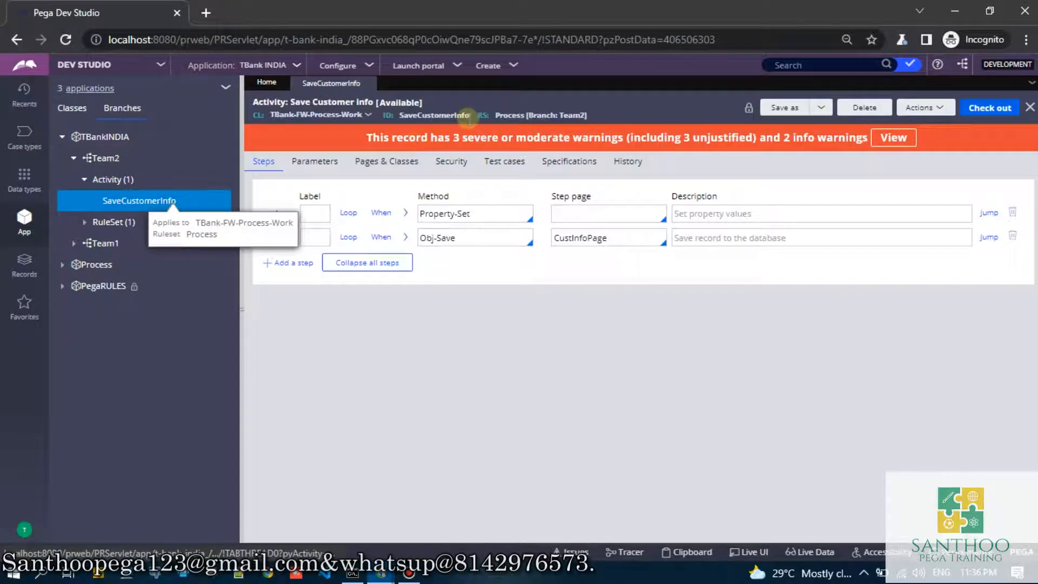
- Check out the Team2 SaveCustomerInfo activity, add a third step described "Test Modified by Admin2", and save it
left_click(487, 212)
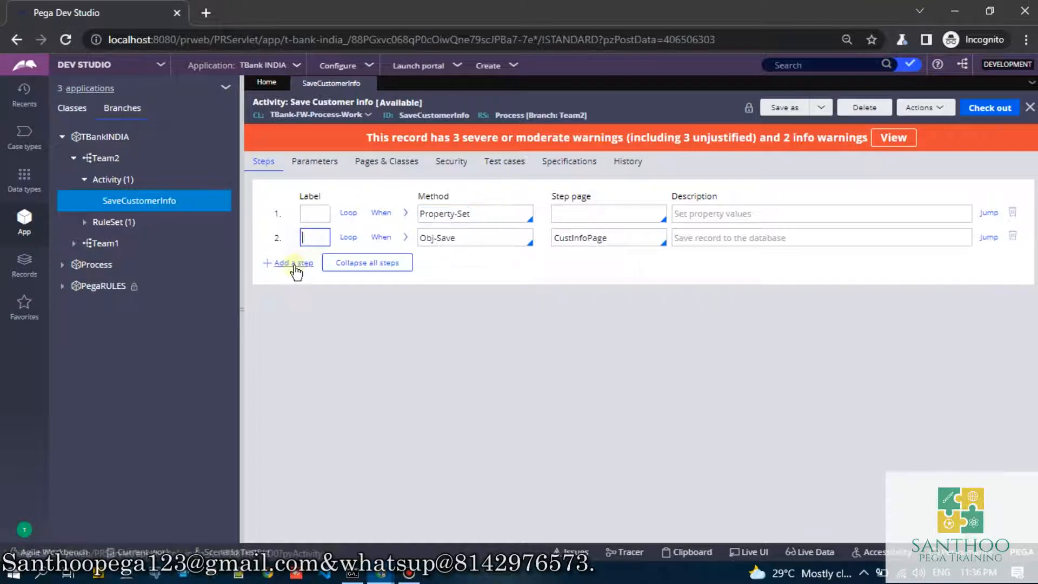
left_click(294, 263)
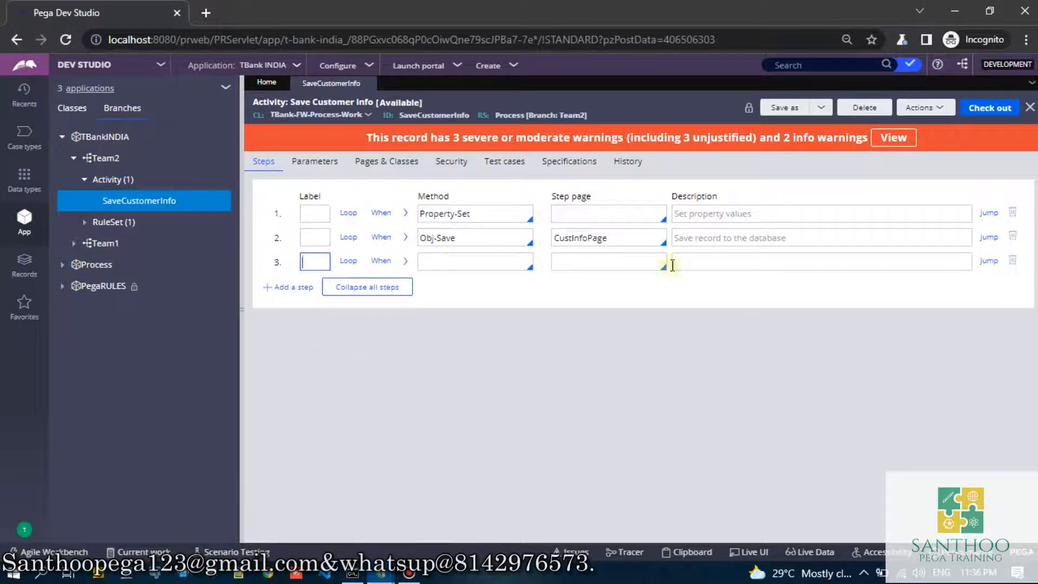
left_click(687, 263)
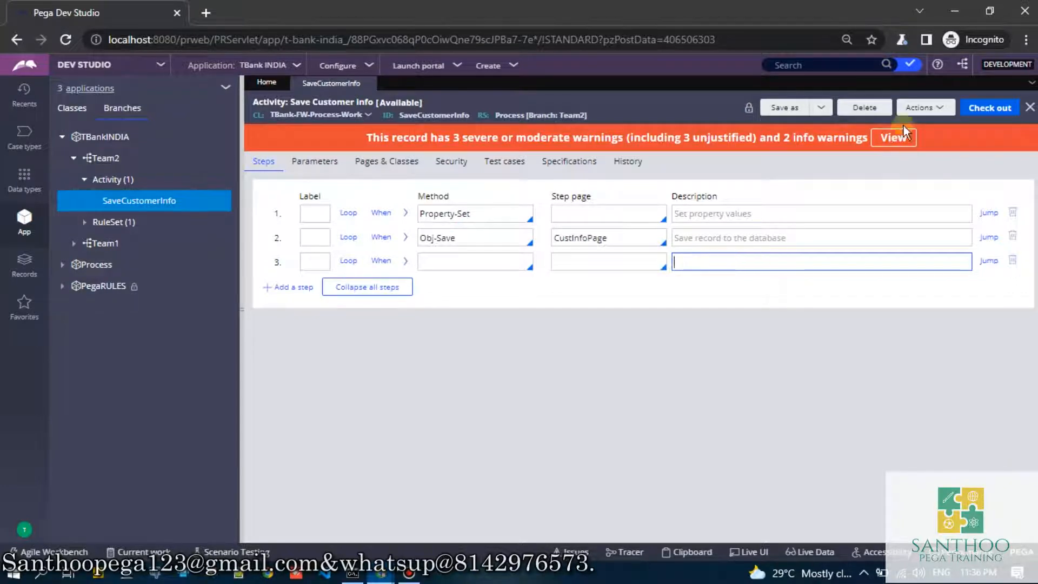
left_click(760, 215)
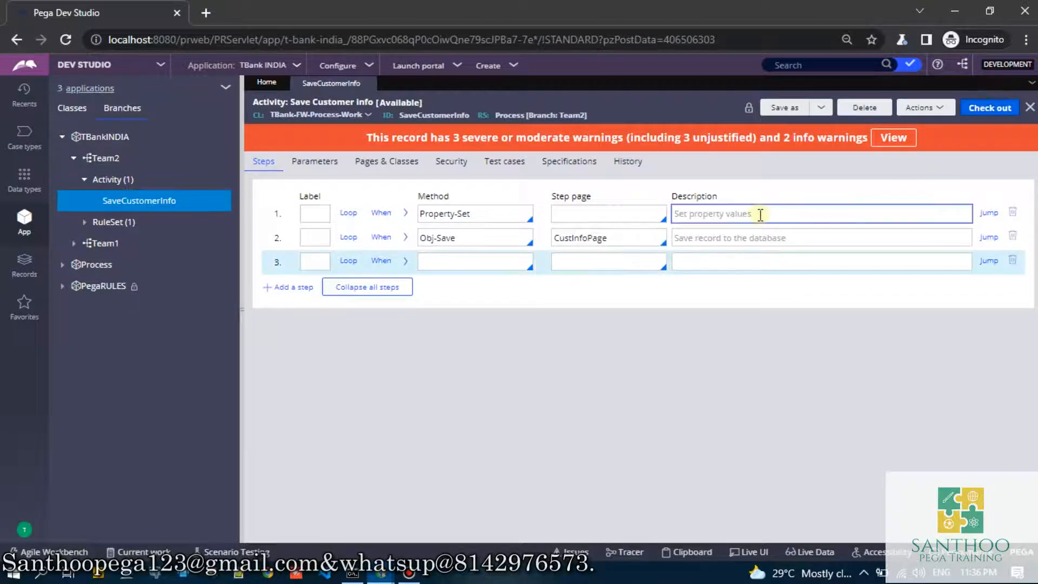
left_click(715, 259)
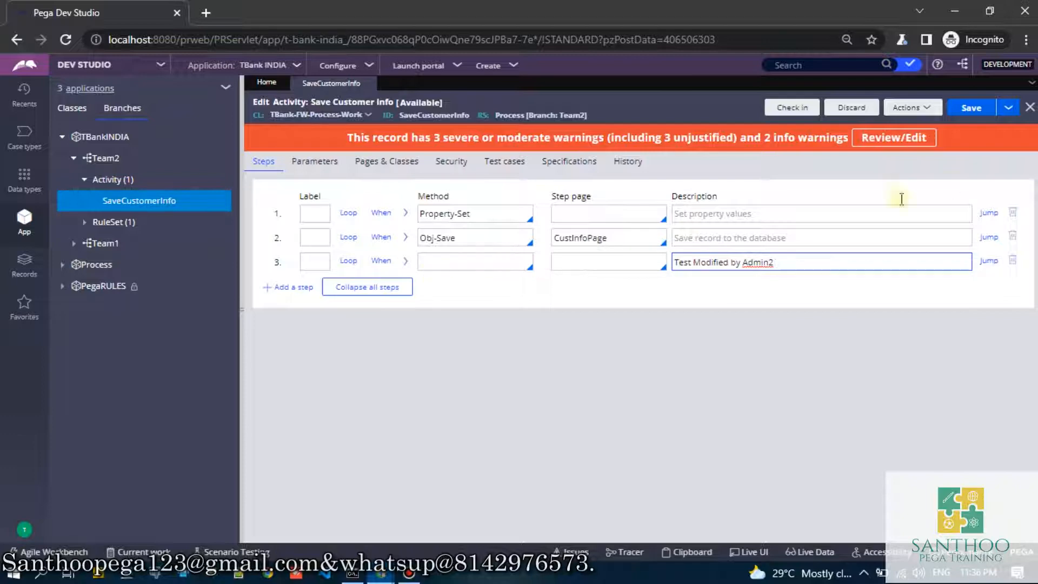
left_click(971, 102)
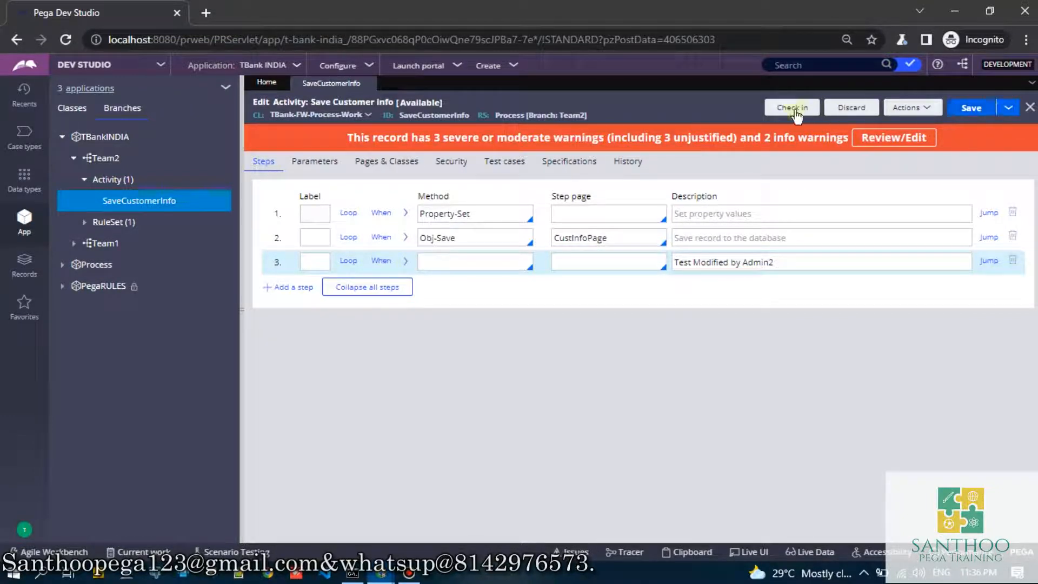
left_click(796, 111)
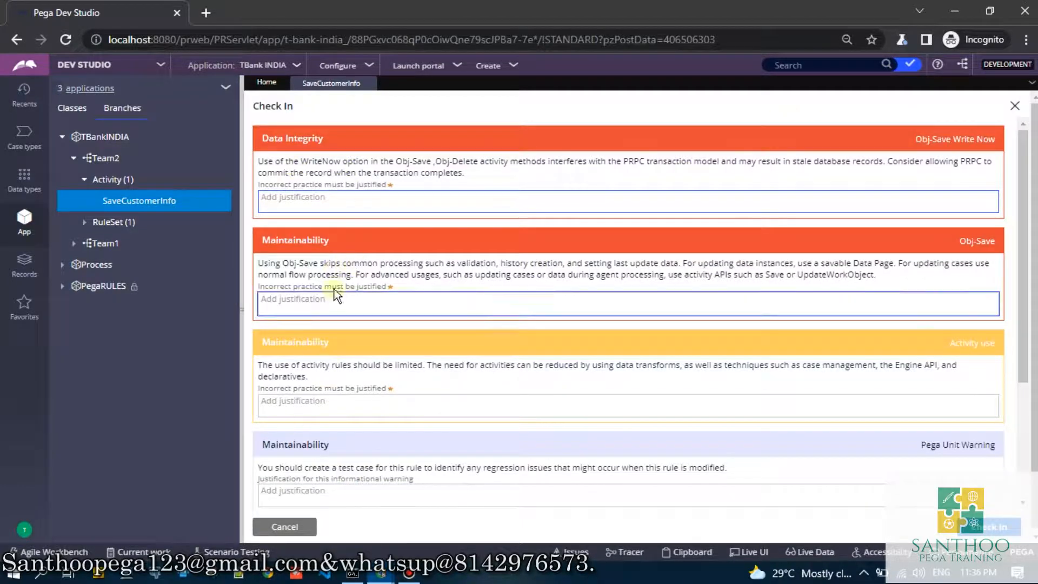
left_click(273, 535)
left_click(273, 535)
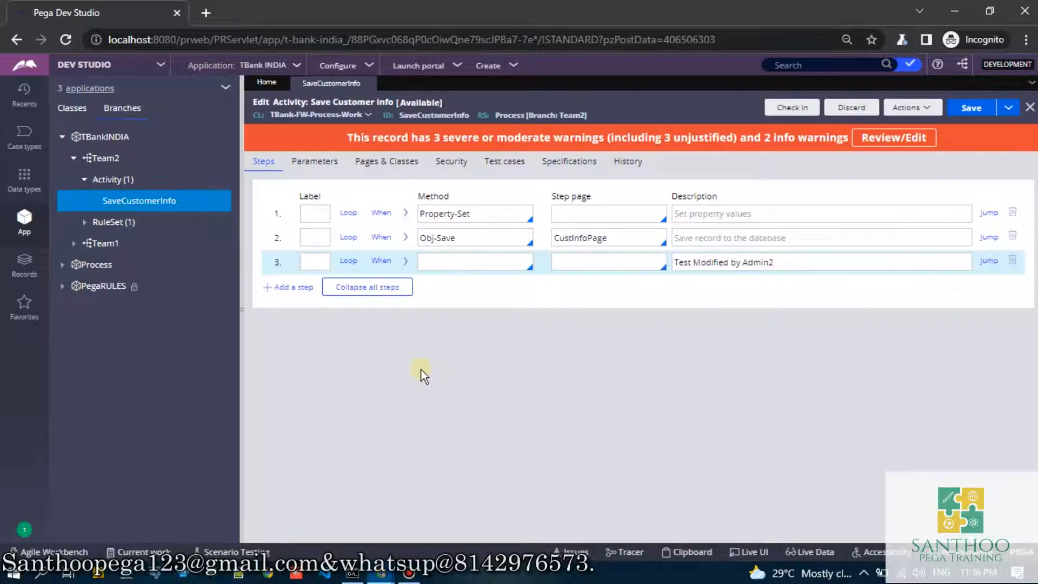
- Set the activity type of the Team2 SaveCustomerInfo activity to Utility in its security settings and save
left_click(452, 162)
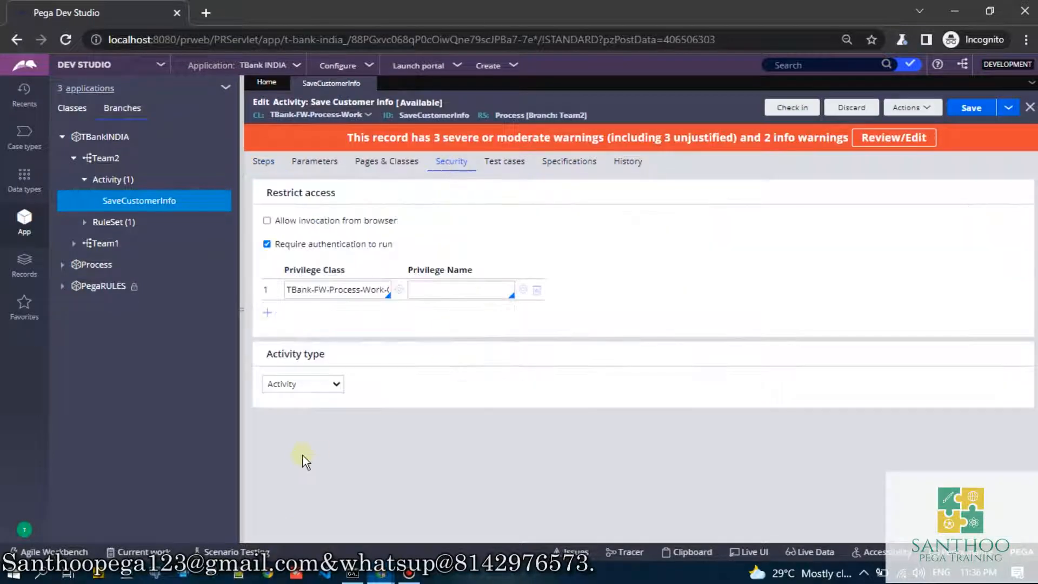
left_click(290, 384)
left_click(278, 522)
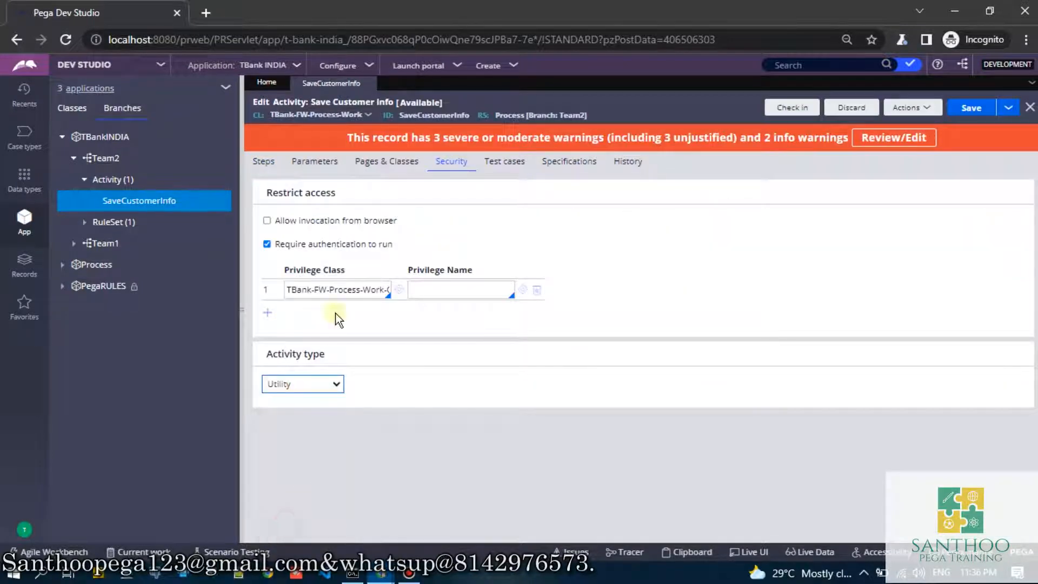
left_click(264, 161)
left_click(972, 107)
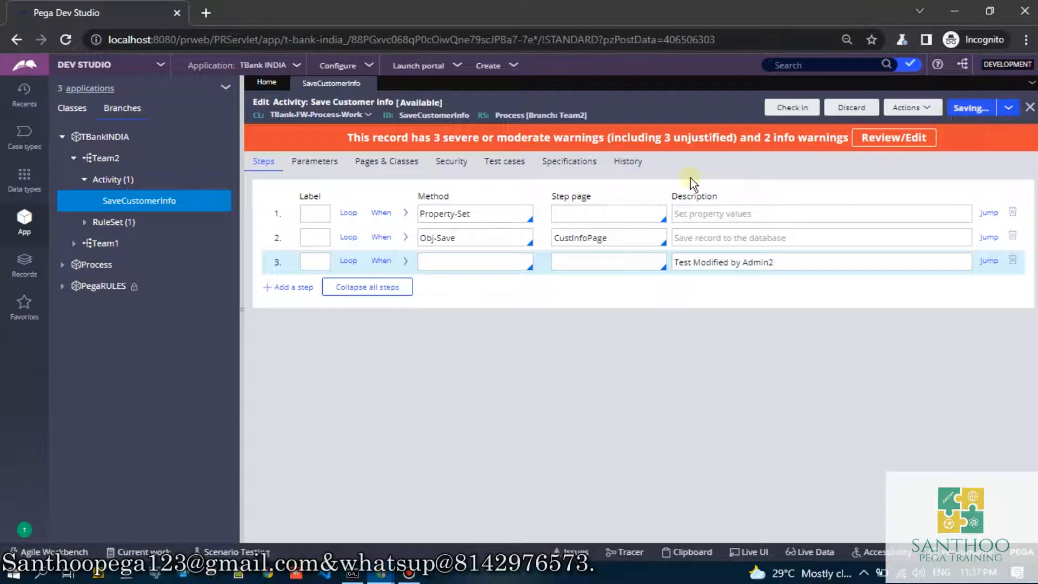
left_click(979, 109)
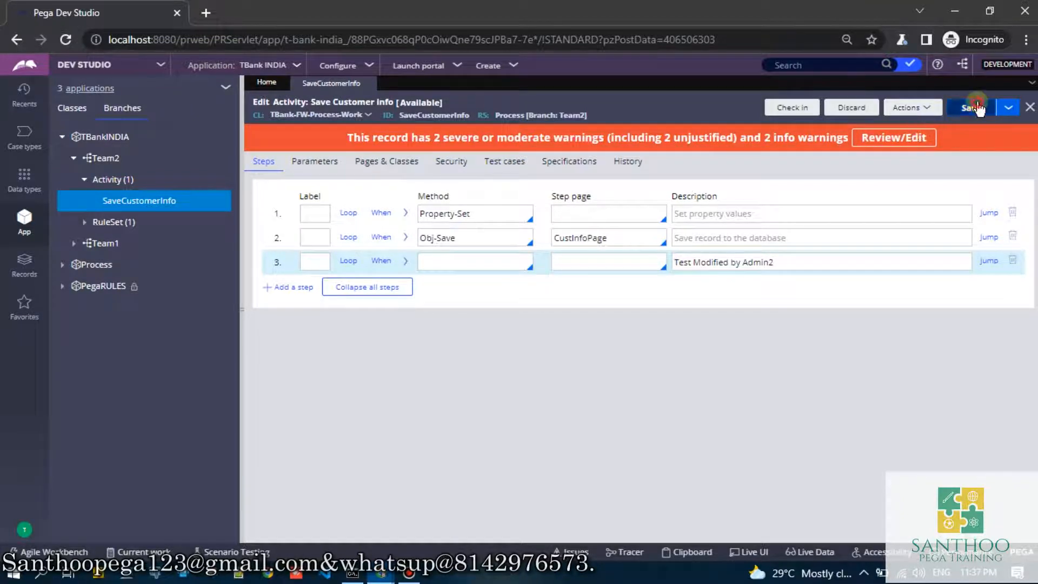
- Comment out the Obj-Save step by labelling it // and save the activity
left_click(317, 238)
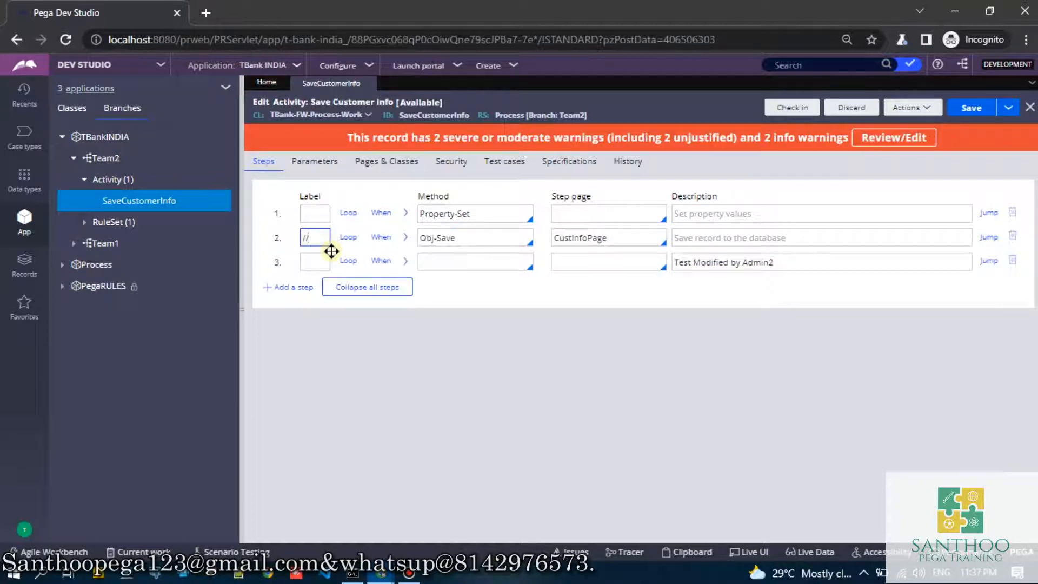
left_click(968, 111)
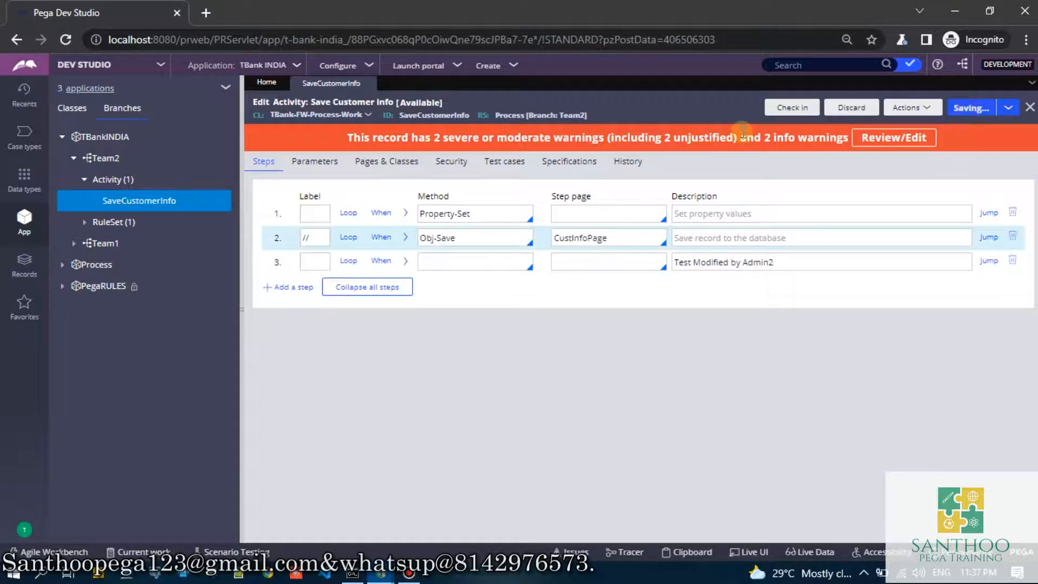
left_click_drag(336, 136, 691, 139)
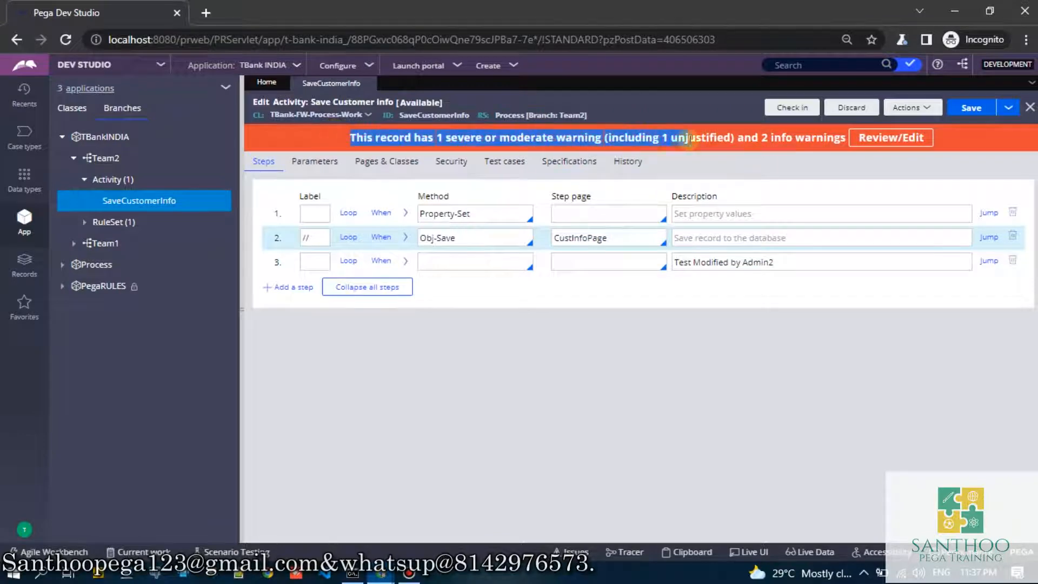
- Check in the Team2 activity, justifying the Use Data Transform warning with "wwww" and entering a short check-in comment
left_click(796, 107)
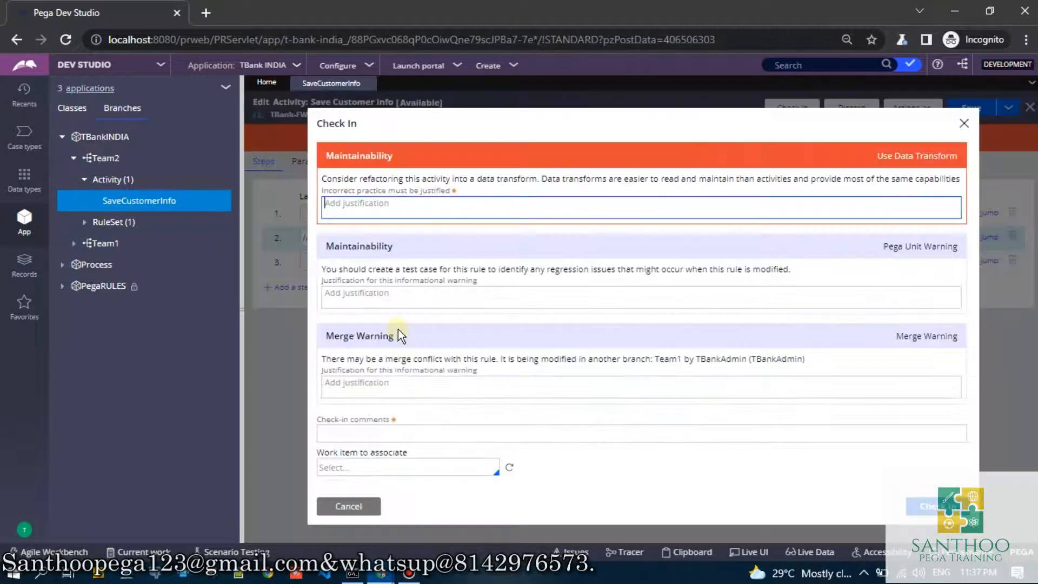
left_click(381, 208)
type("wwww")
left_click(354, 432)
type("w")
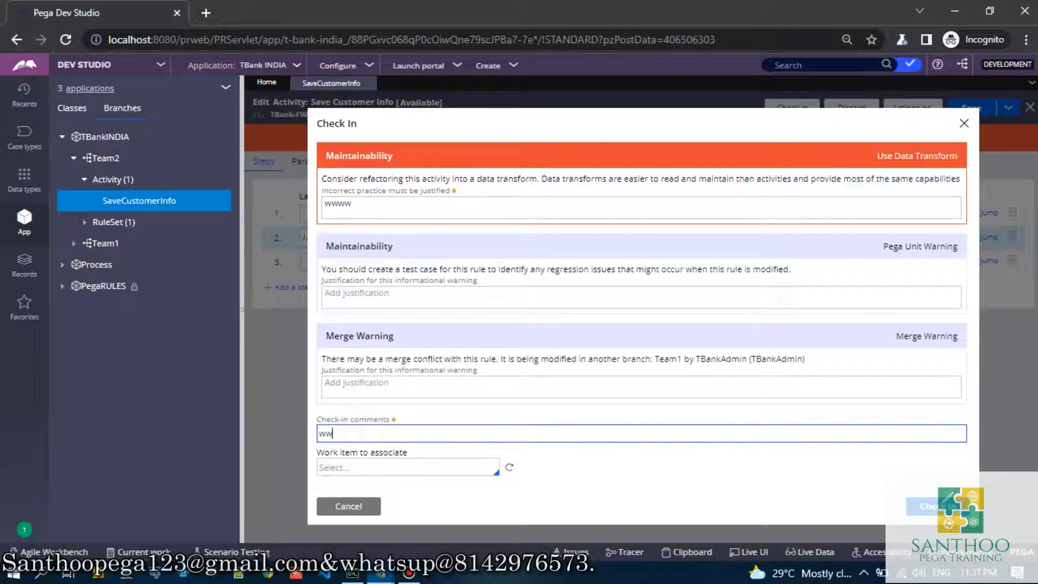
type("w")
left_click(498, 292)
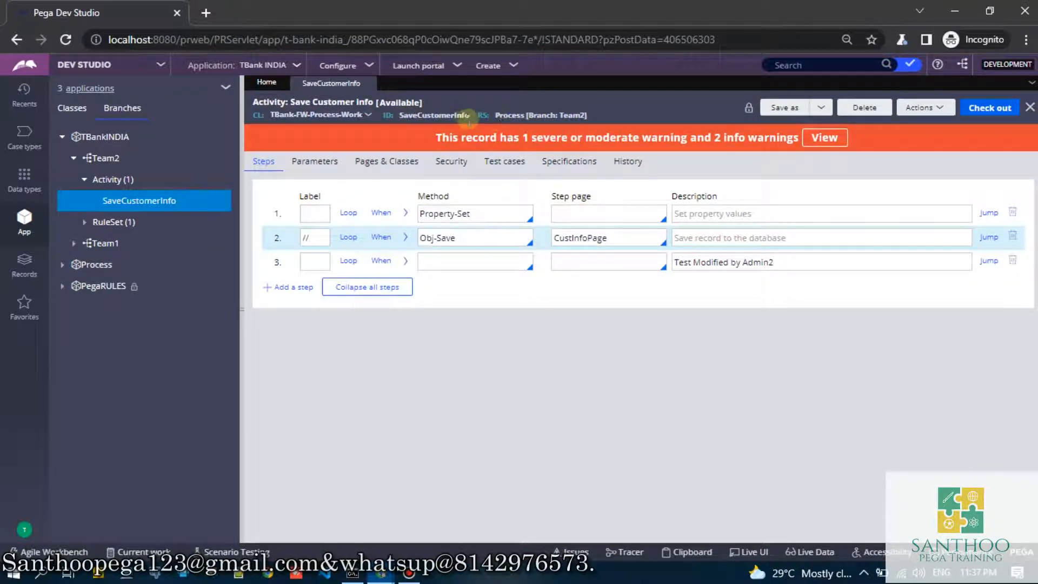
left_click(139, 200)
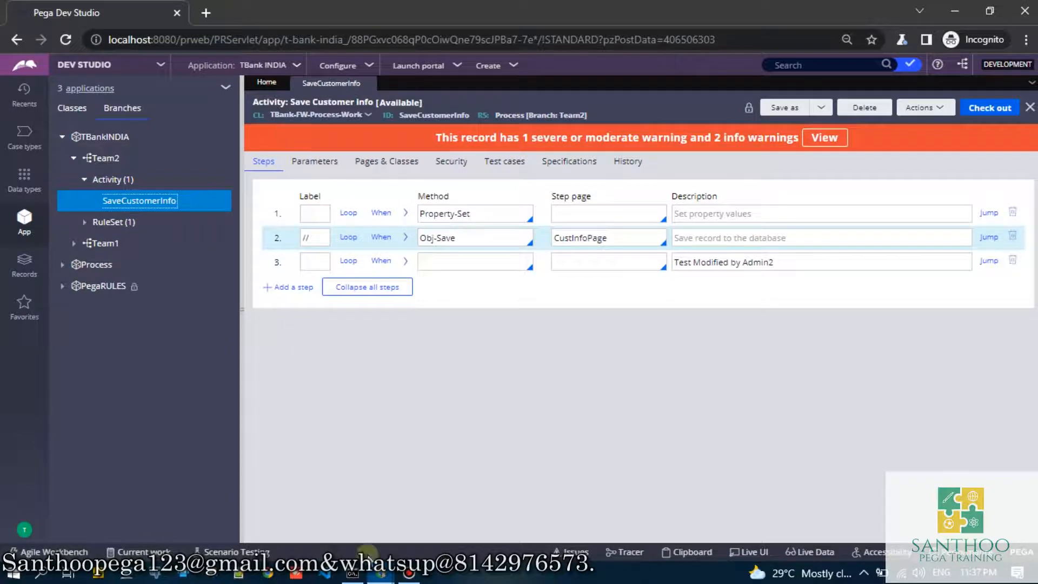
- Switch to the original window and open the Process ruleset record from the base 01-01-01 version of SaveCustomerInfo
left_click(381, 574)
left_click(252, 482)
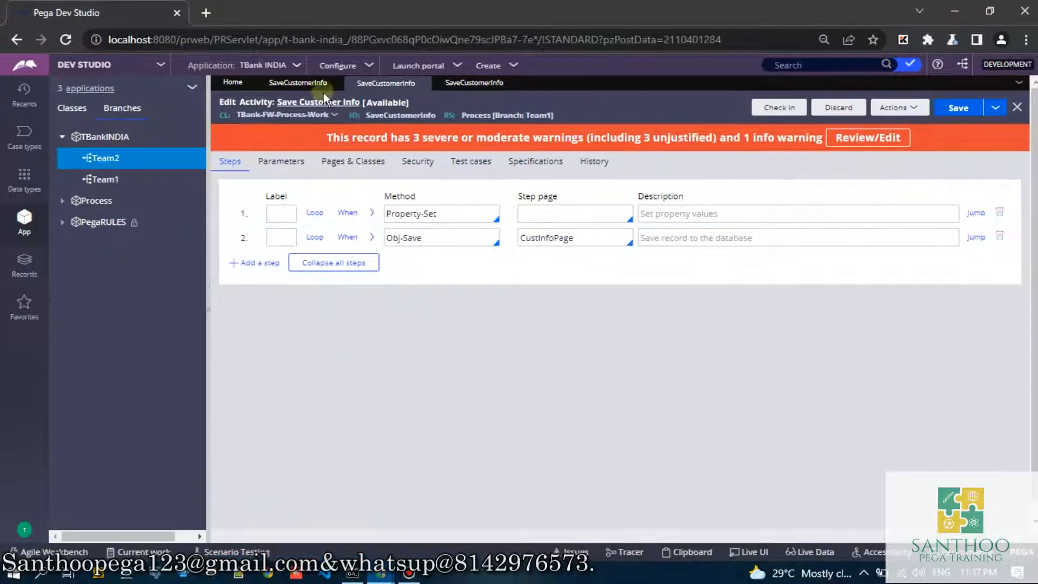
left_click(299, 84)
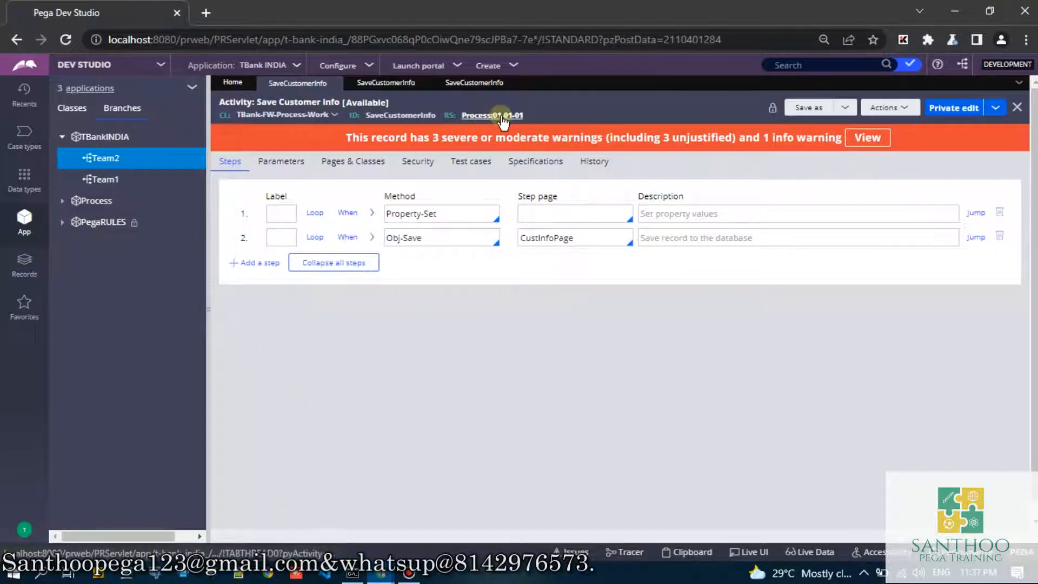
left_click(496, 115)
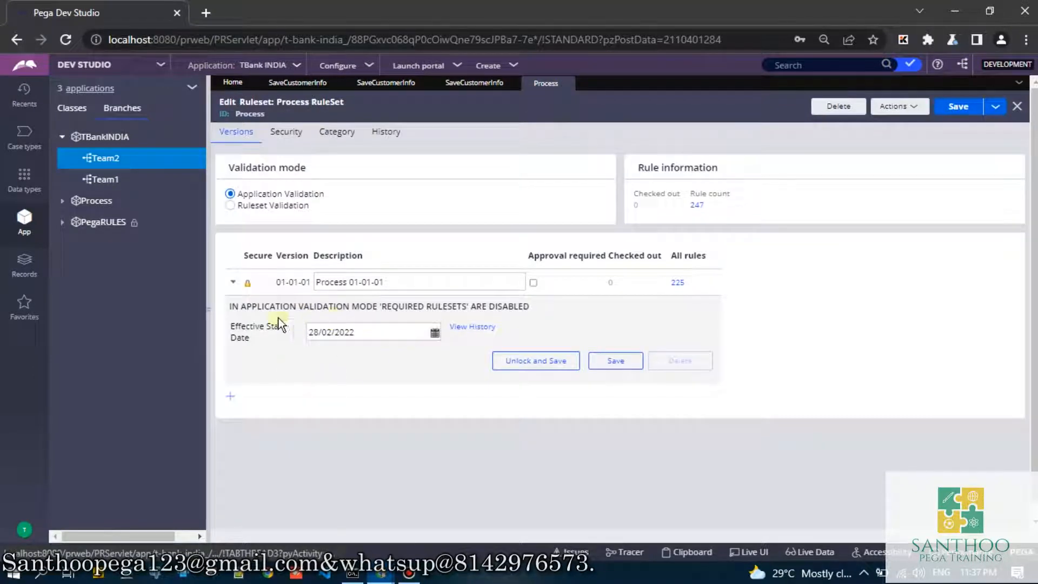
- Add version 01-01-02 to the Process ruleset with the description "Admin2 Changes"
left_click(233, 282)
left_click(231, 308)
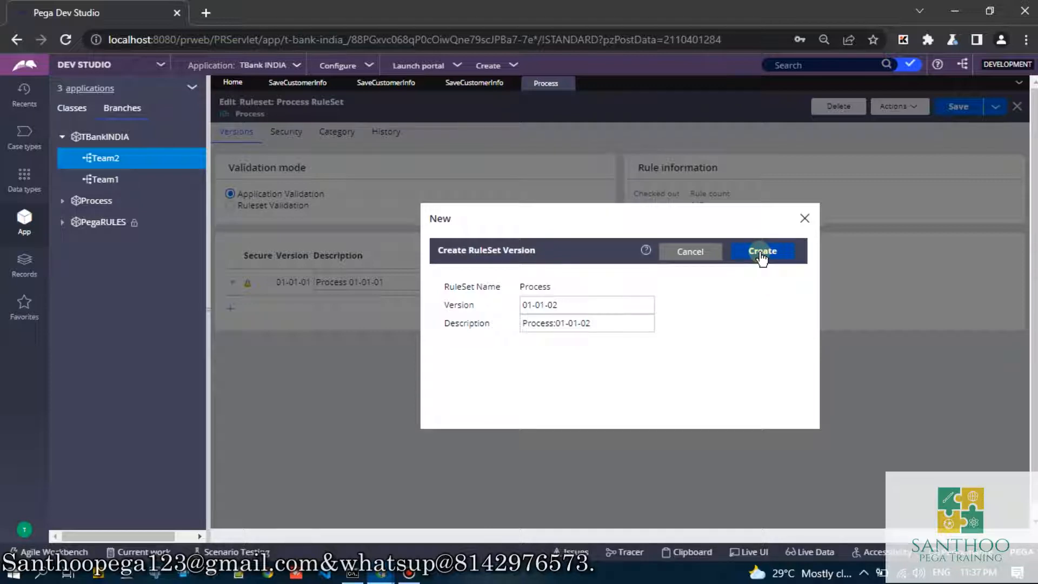
triple_click(626, 323)
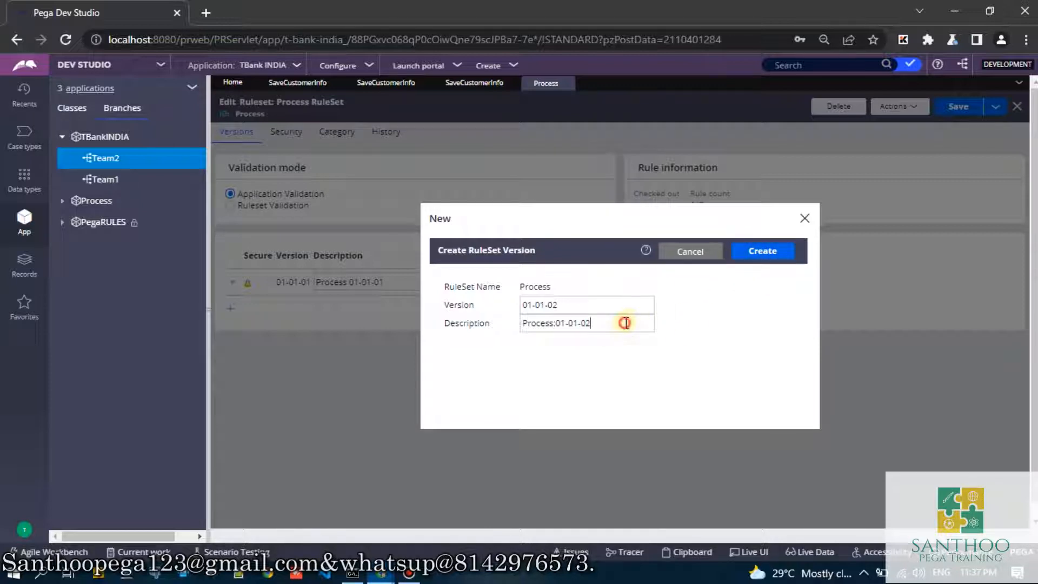
type("Admin2 Changes")
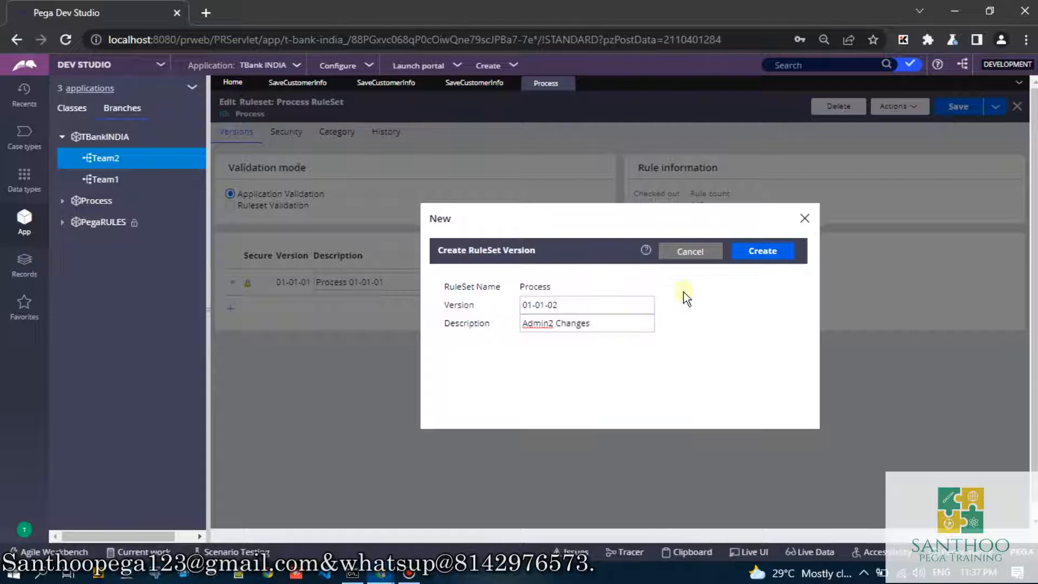
left_click(757, 251)
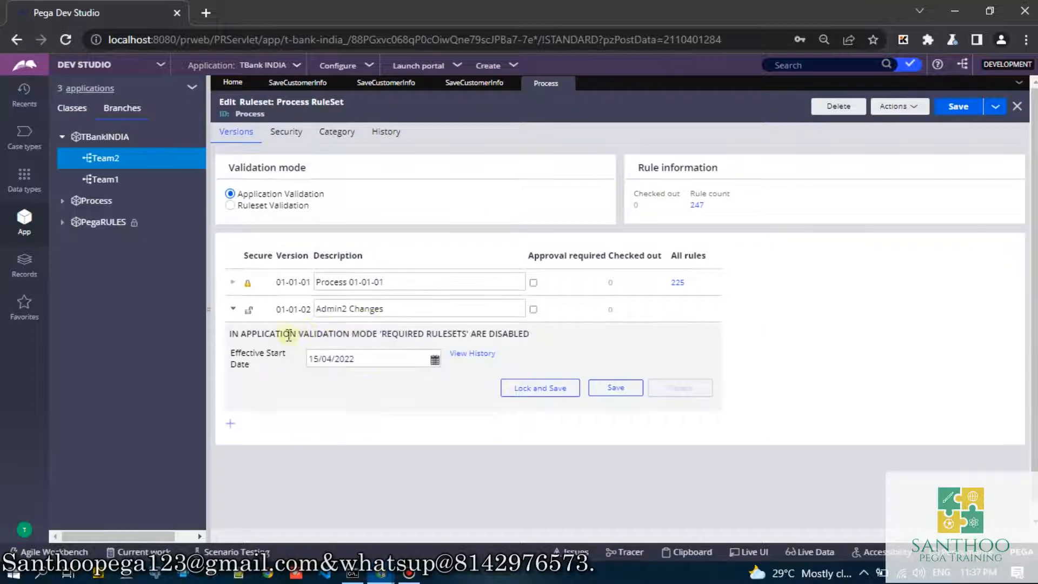
left_click(234, 312)
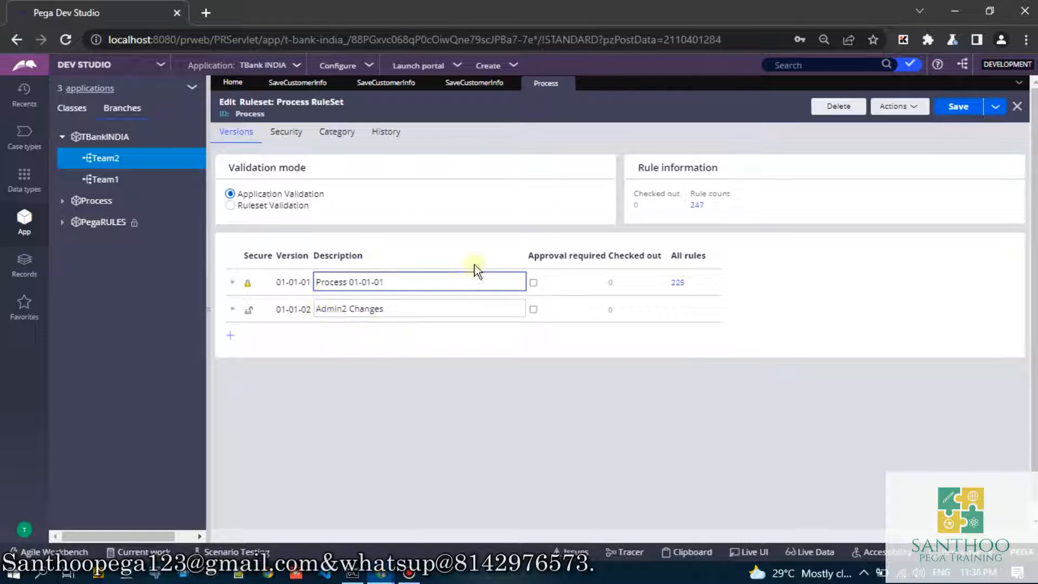
- Return to the Incognito session and start merging the Team2 branch, proceeding to the merge wizard
mouse_move(381, 574)
left_click(464, 492)
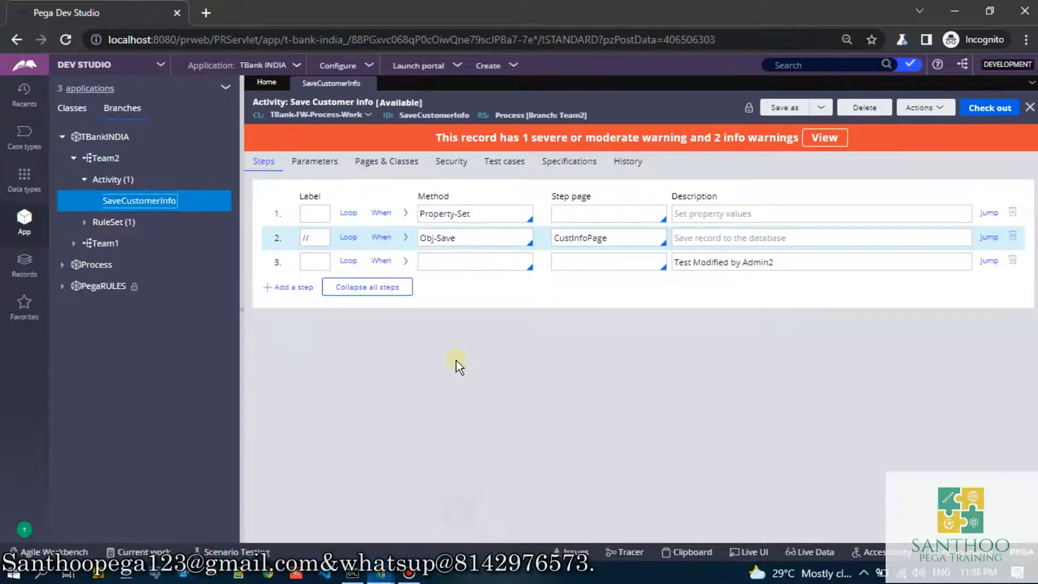
left_click(117, 159)
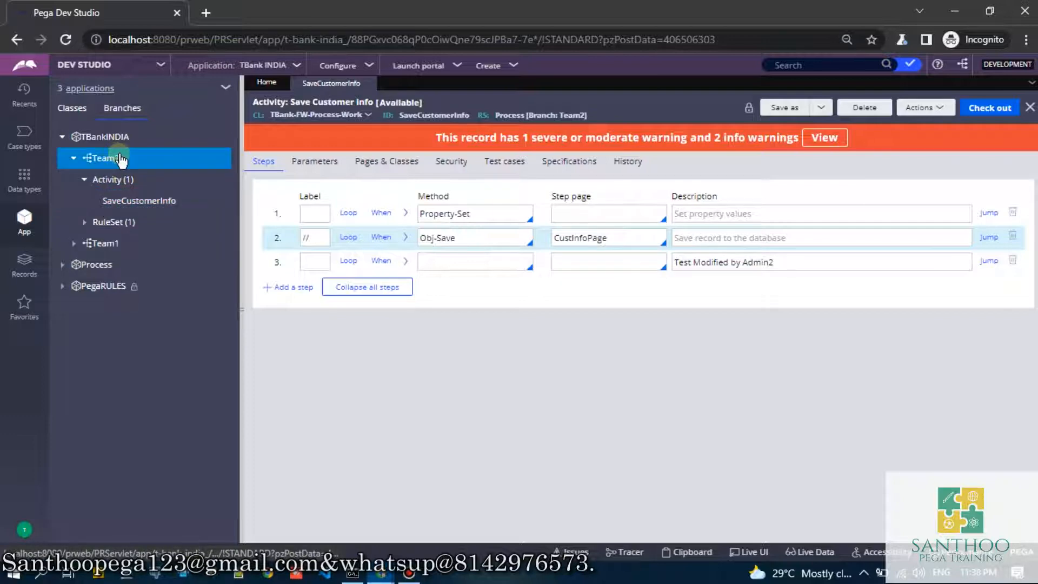
right_click(121, 160)
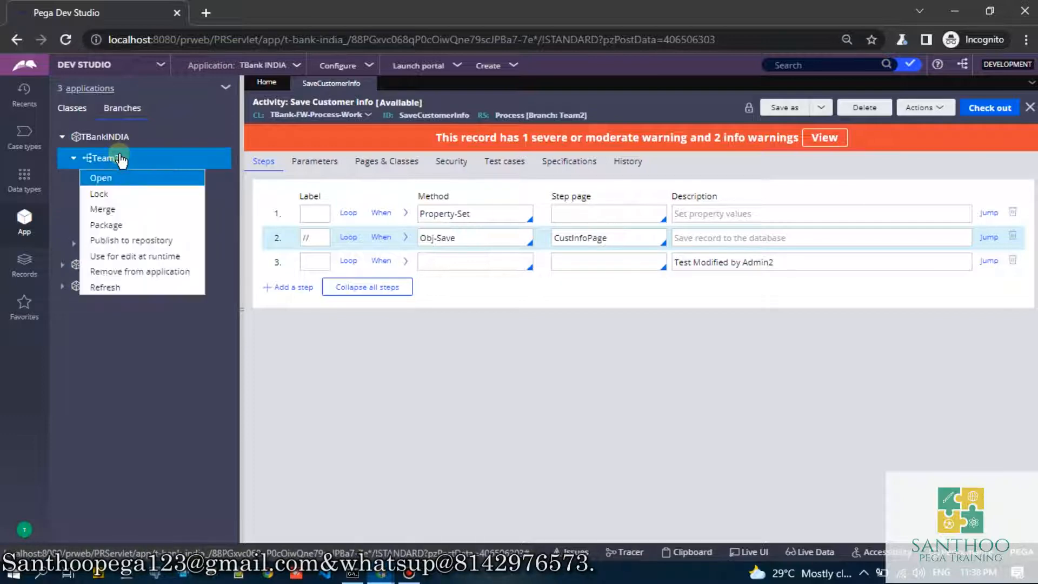
left_click(109, 211)
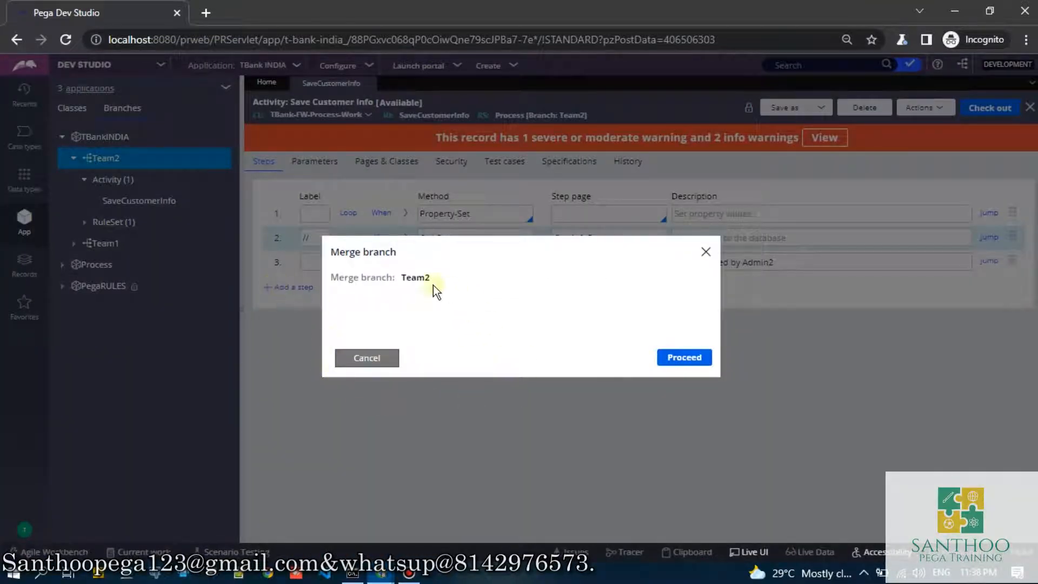
left_click(664, 358)
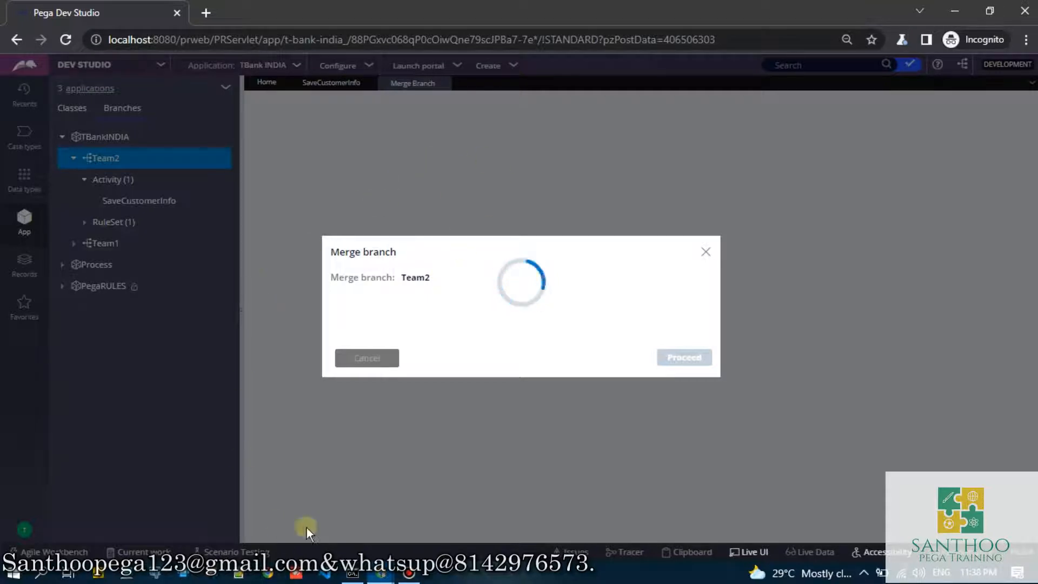
- Review the Process ruleset versions in the original window and return to the Team2 merge form
mouse_move(378, 577)
left_click(277, 504)
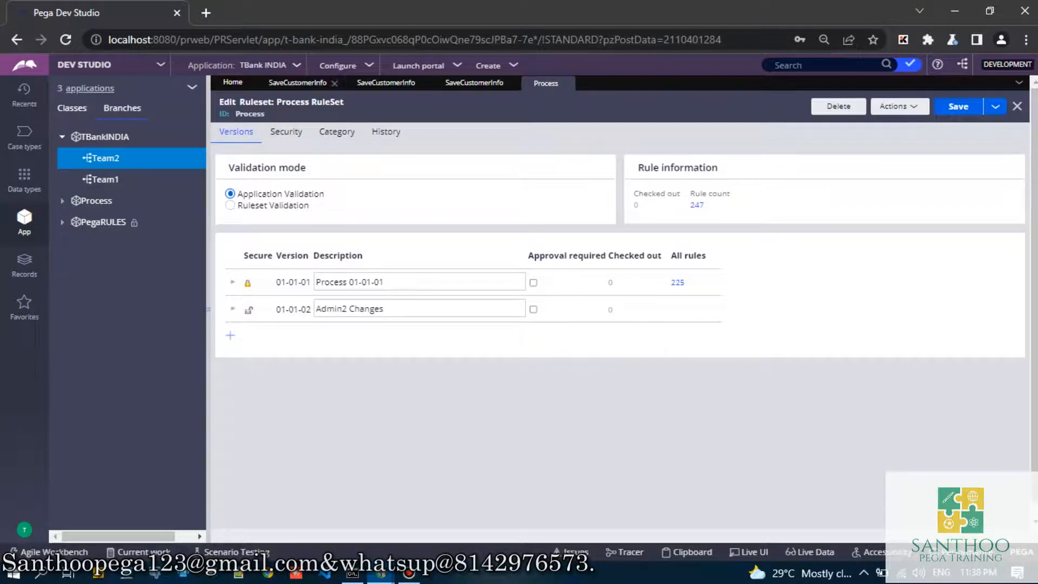
left_click(954, 11)
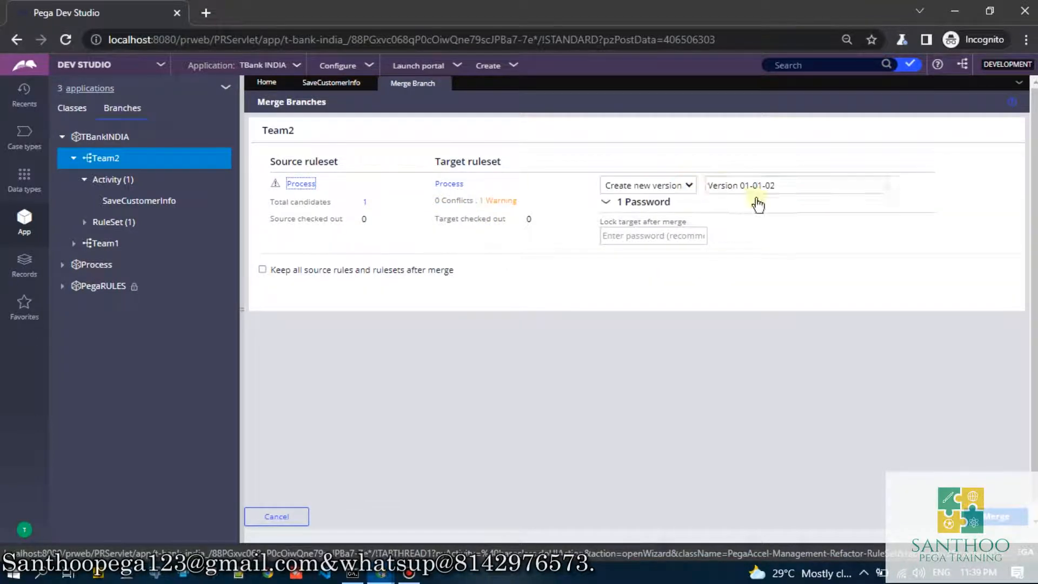
- Merge the Team2 branch into a new version 01-01-02 of the Process ruleset
left_click_drag(790, 186, 707, 187)
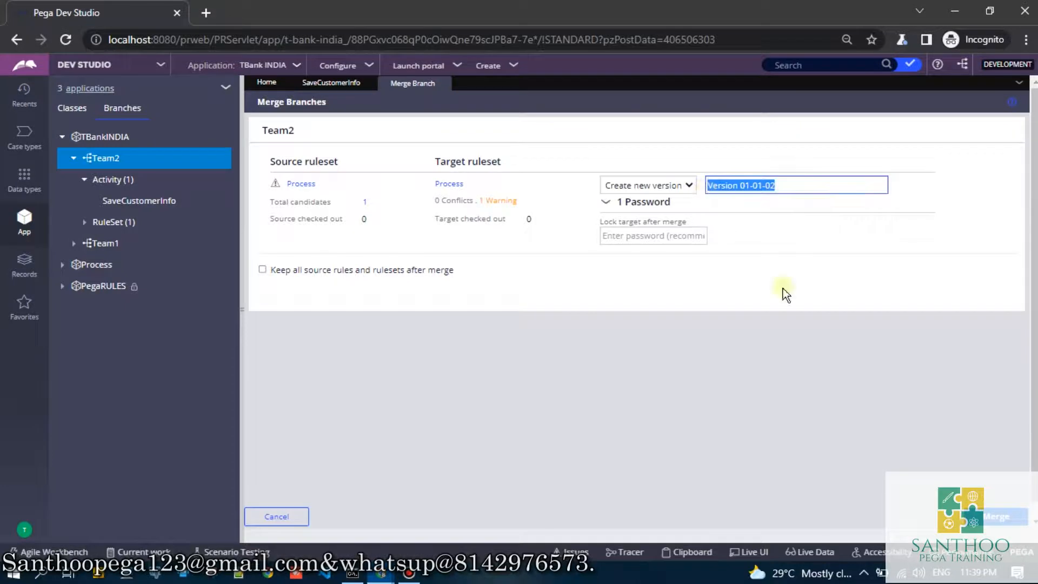
left_click(999, 518)
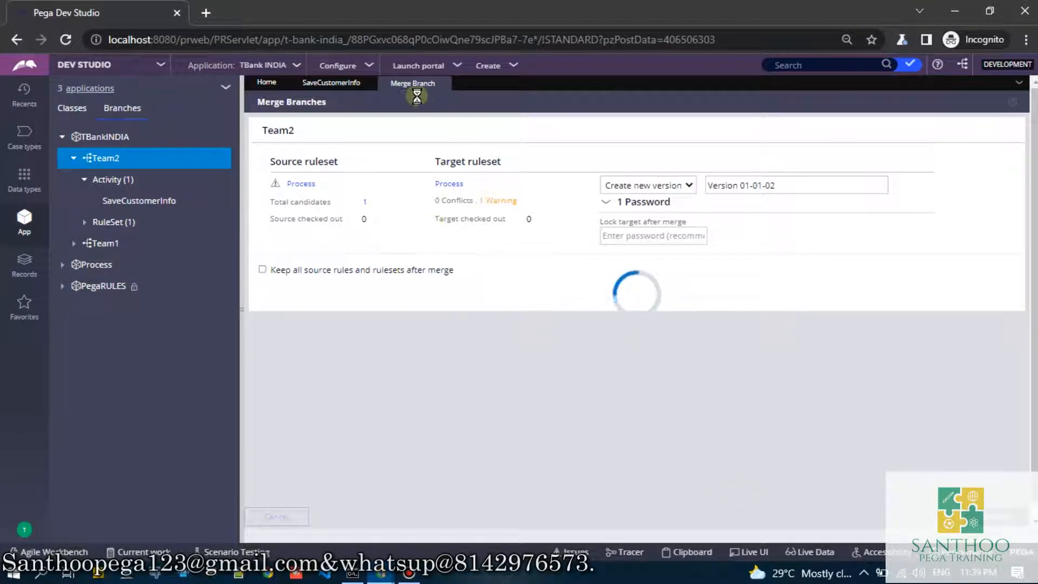
mouse_move(381, 576)
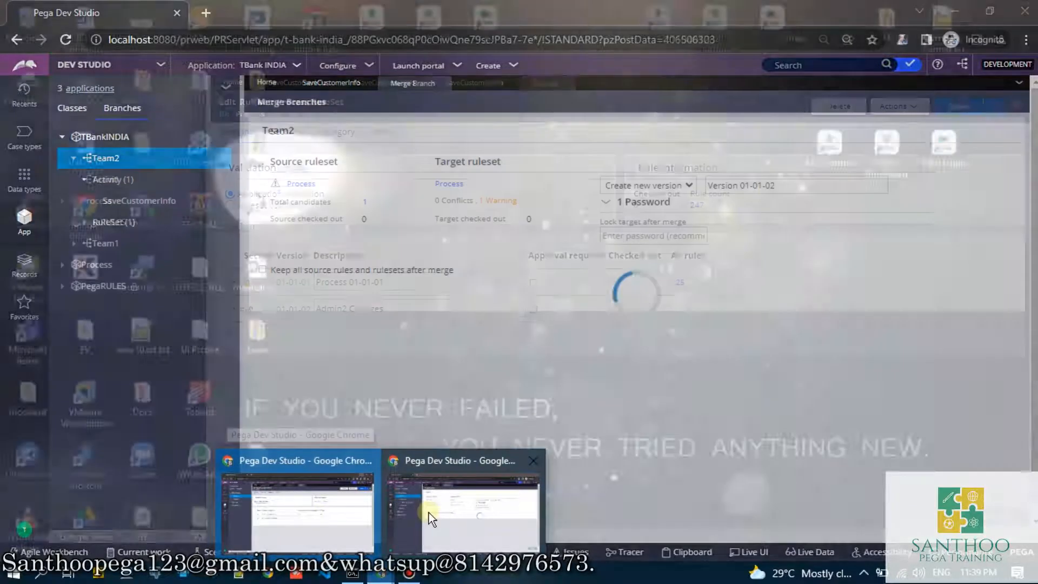
left_click(429, 513)
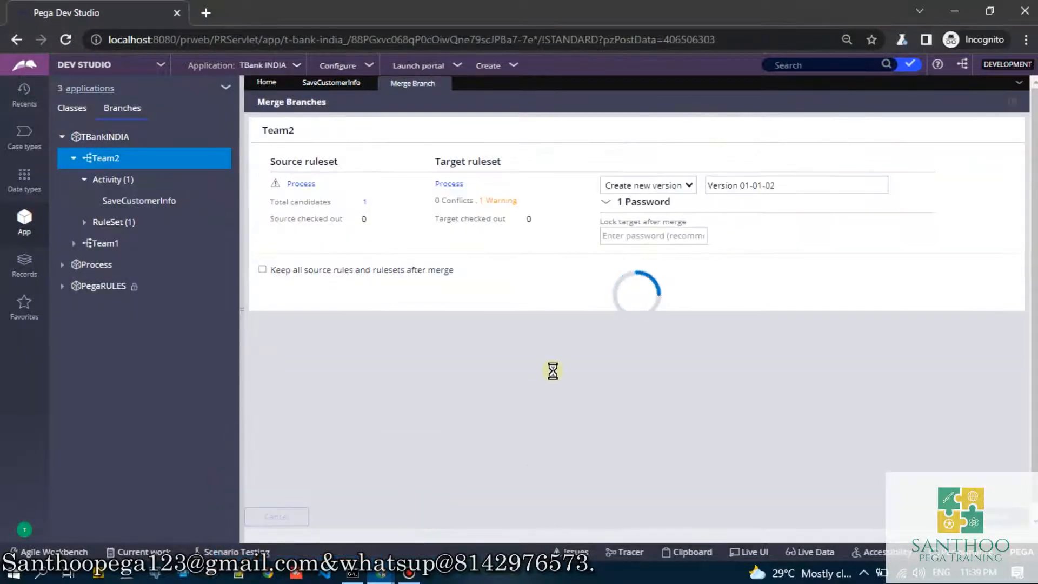
- Review the Team1 SaveCustomerInfo activity and the Process ruleset versions in the original window, returning to the Team2 merge
mouse_move(382, 573)
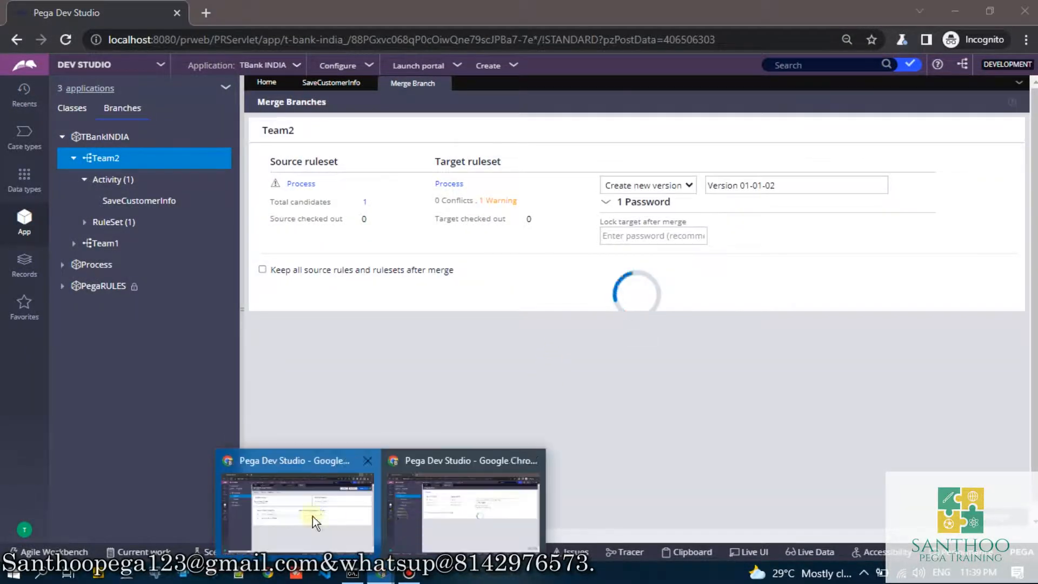
left_click(312, 517)
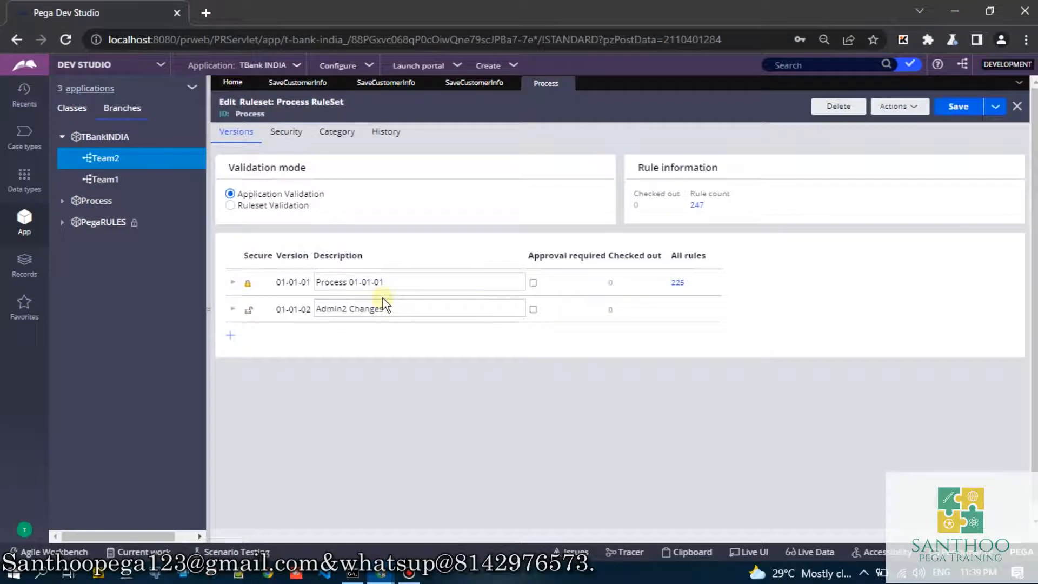
left_click(386, 83)
left_click(944, 11)
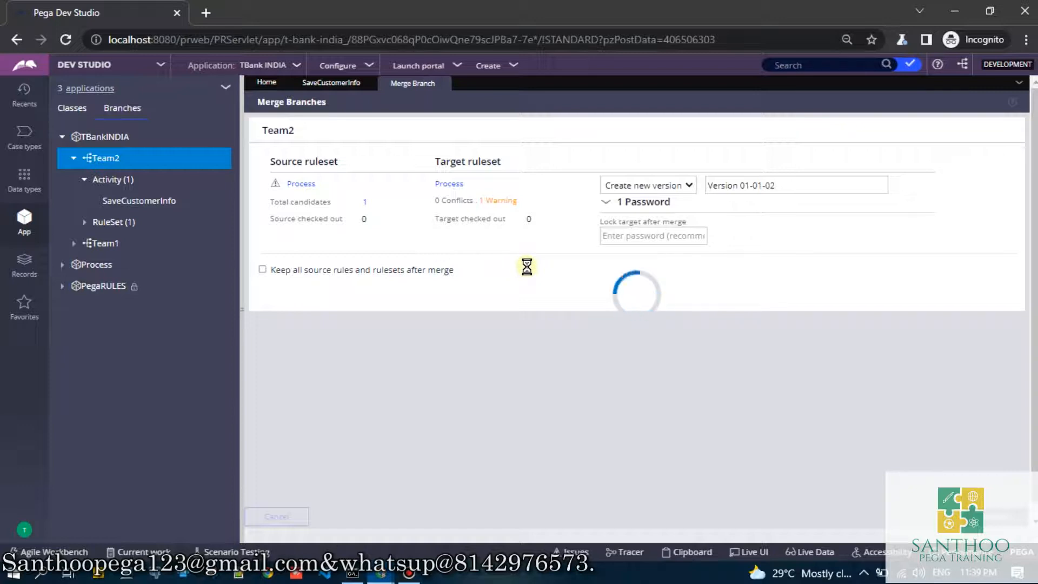
left_click(336, 83)
left_click(403, 84)
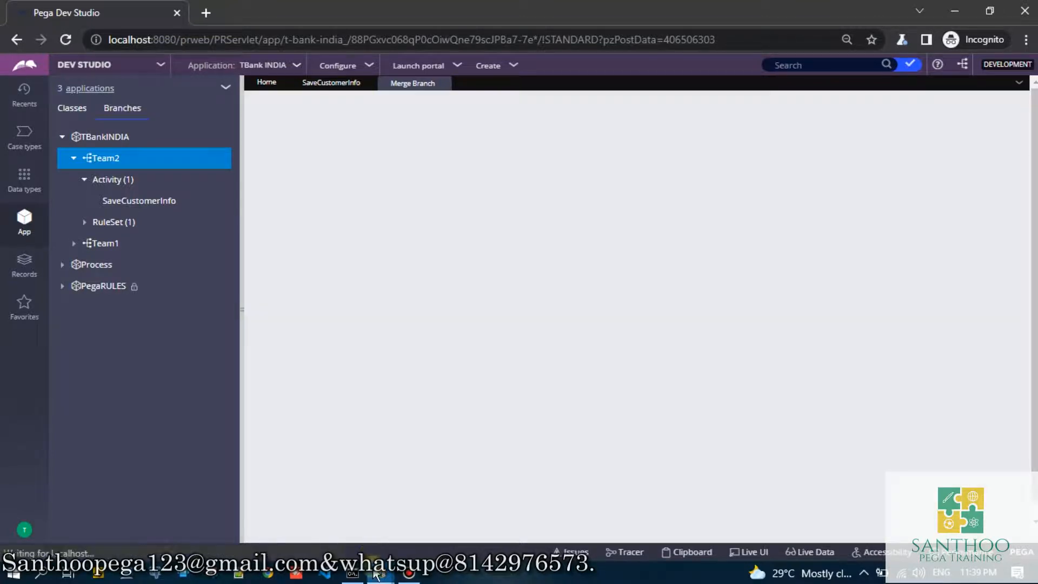
left_click(378, 573)
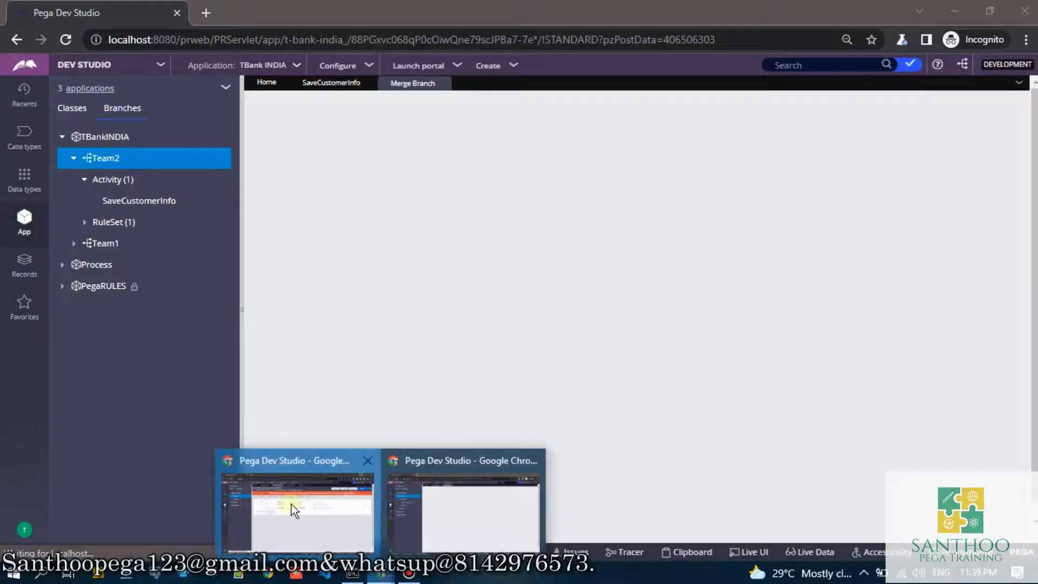
left_click(254, 503)
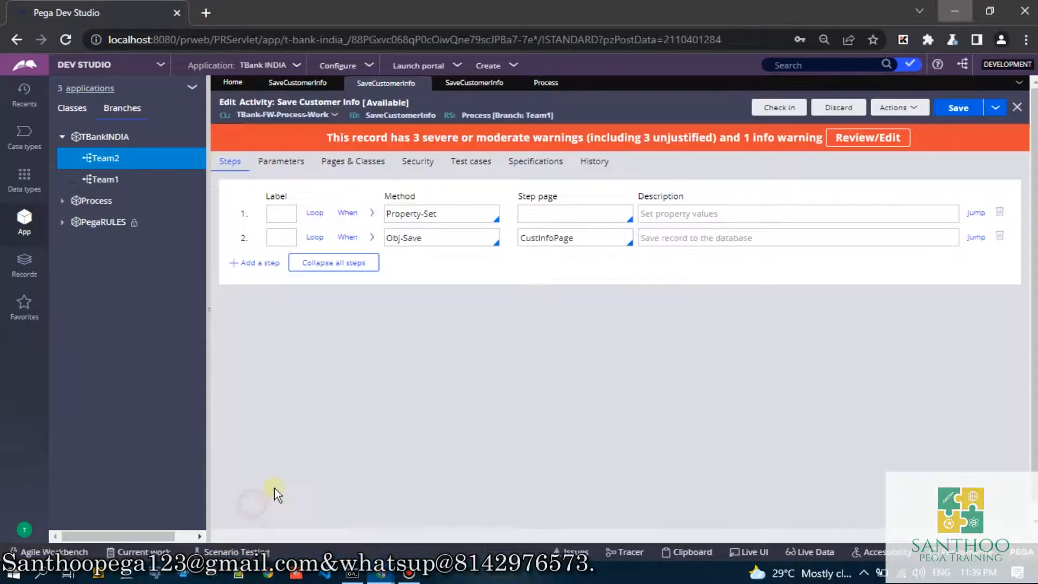
left_click(533, 85)
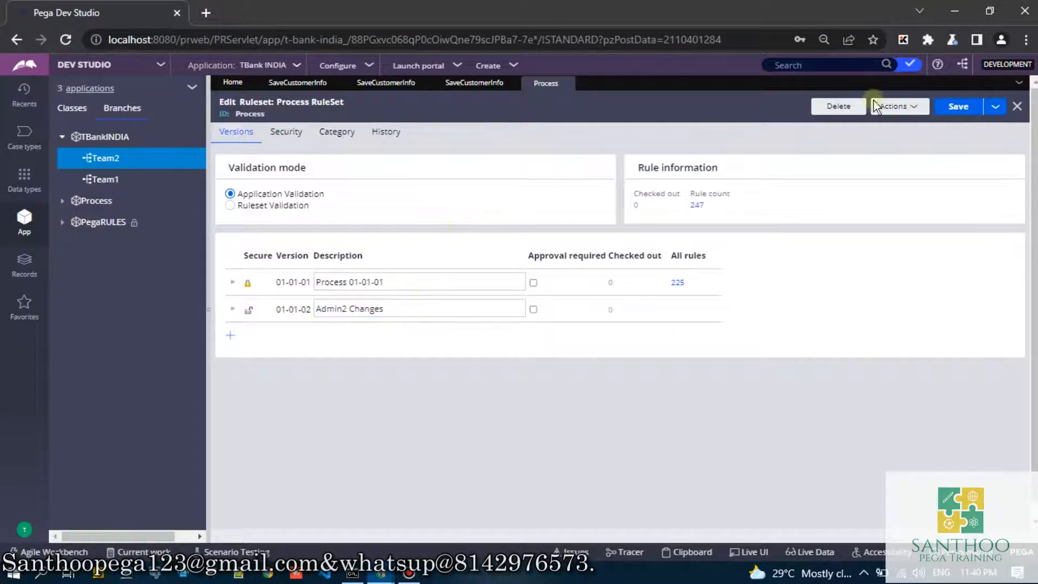
left_click(969, 12)
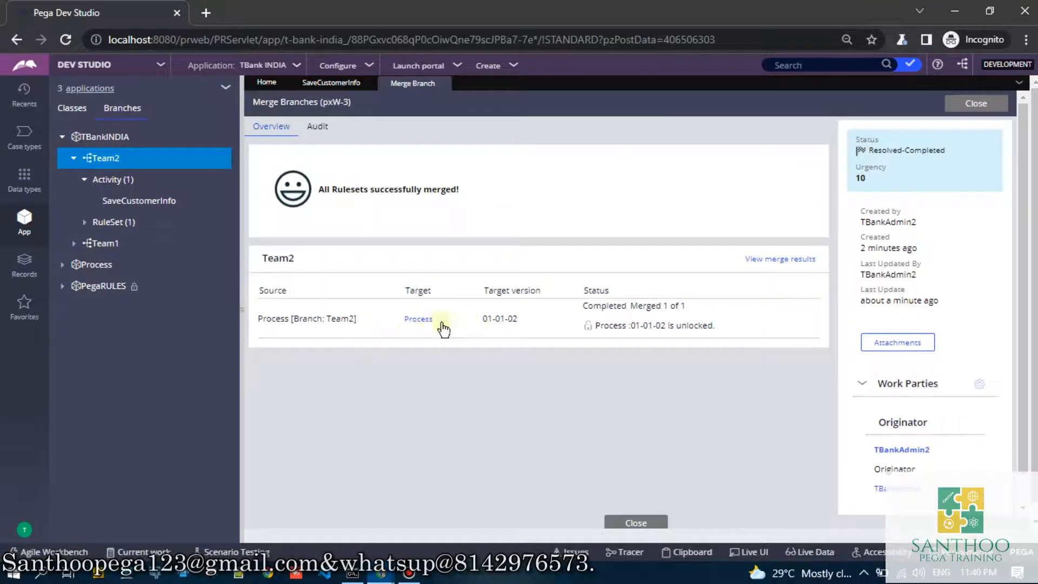
- Close the Team2 merge results, refresh the Team2 SaveCustomerInfo activity and close its record
left_click(976, 103)
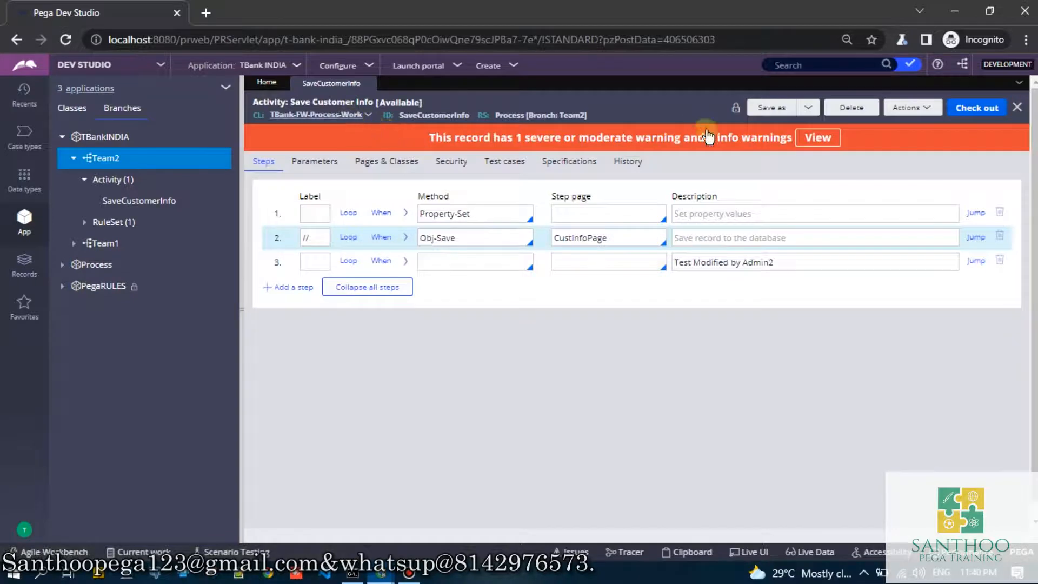
left_click(911, 109)
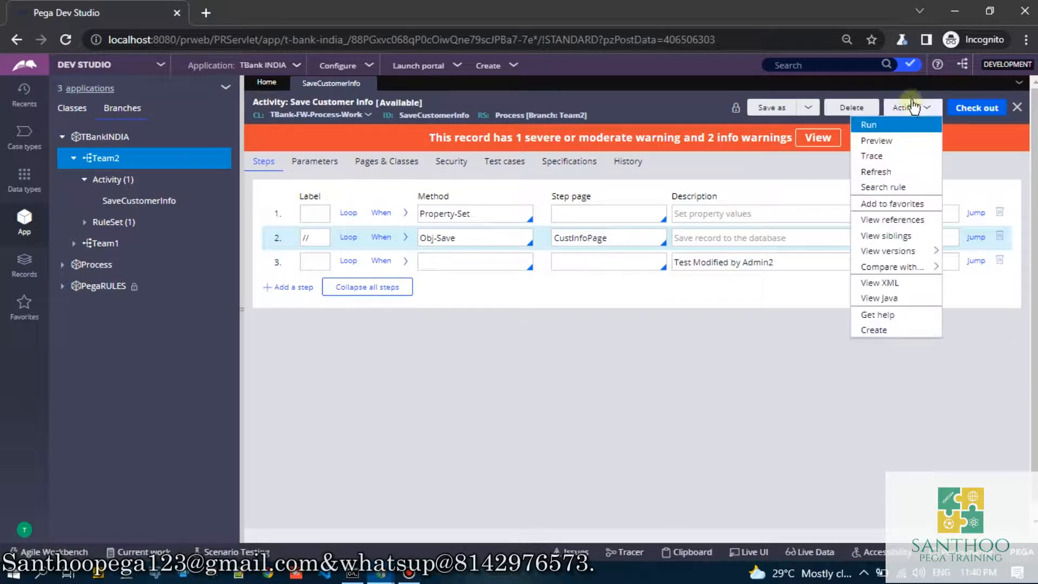
left_click(877, 173)
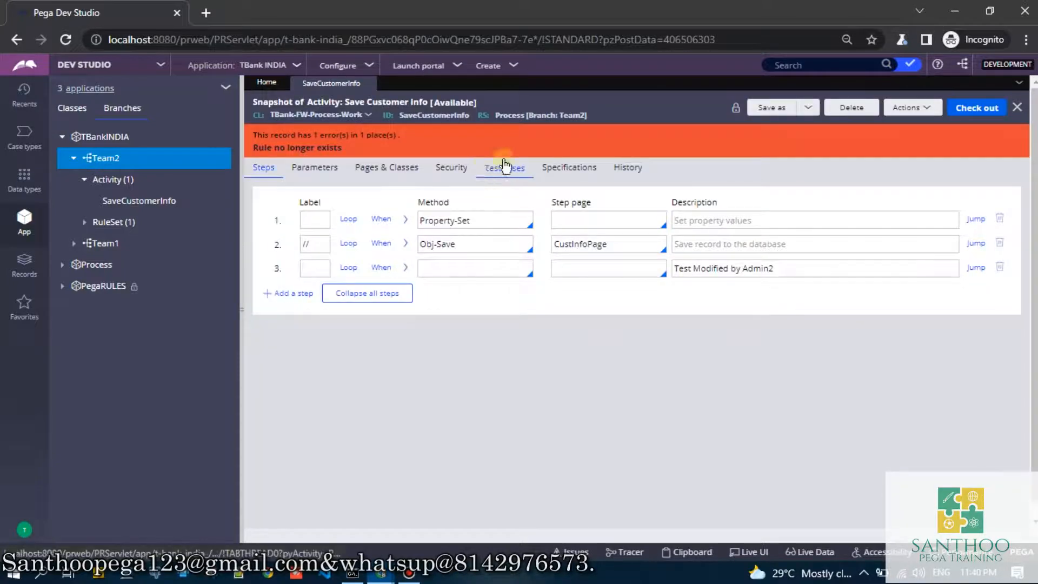
left_click(1017, 107)
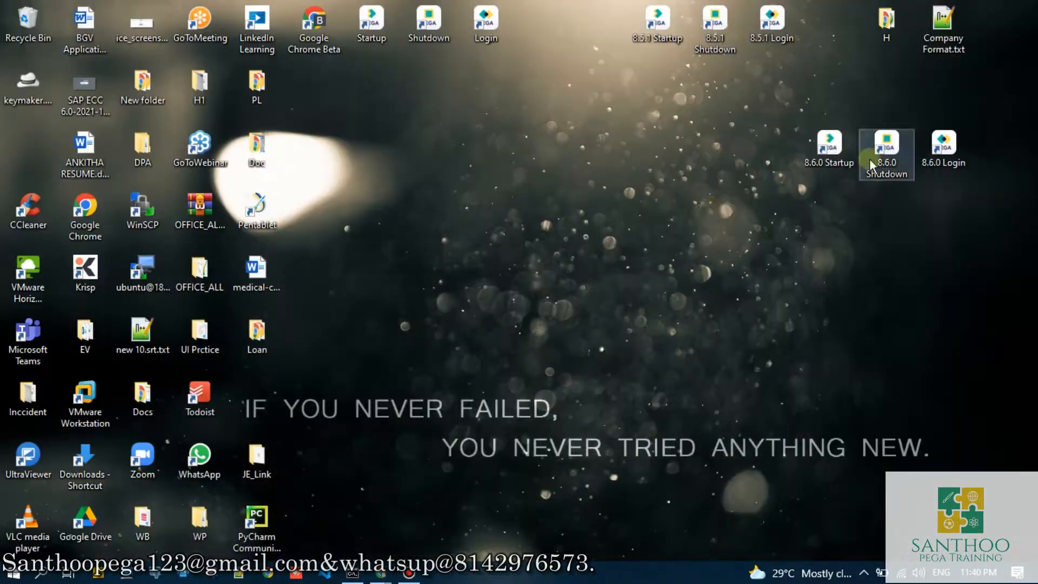
- Switch to the original window, check the signed-in operator's record and close it
mouse_move(380, 572)
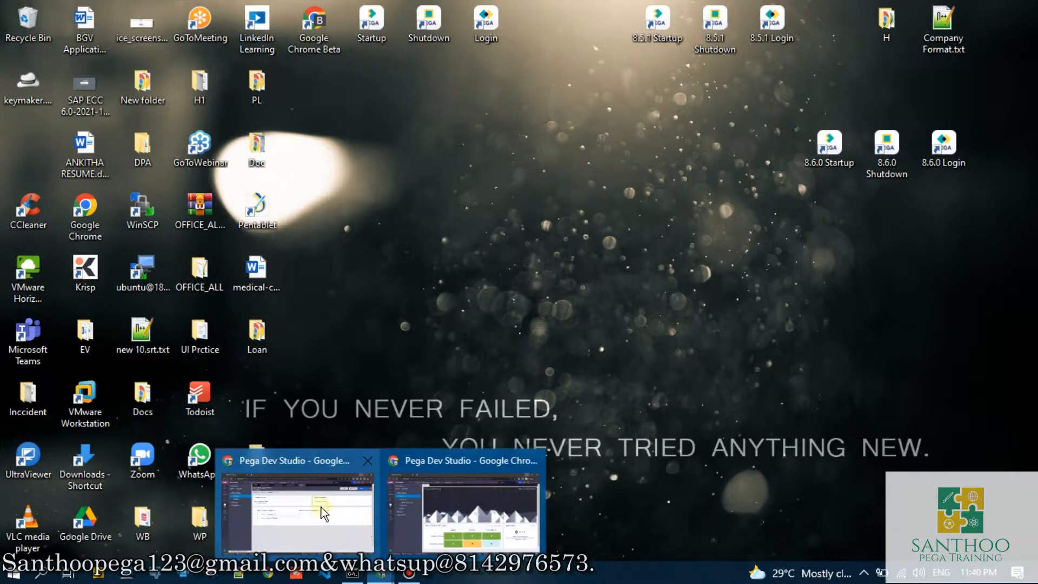
left_click(321, 507)
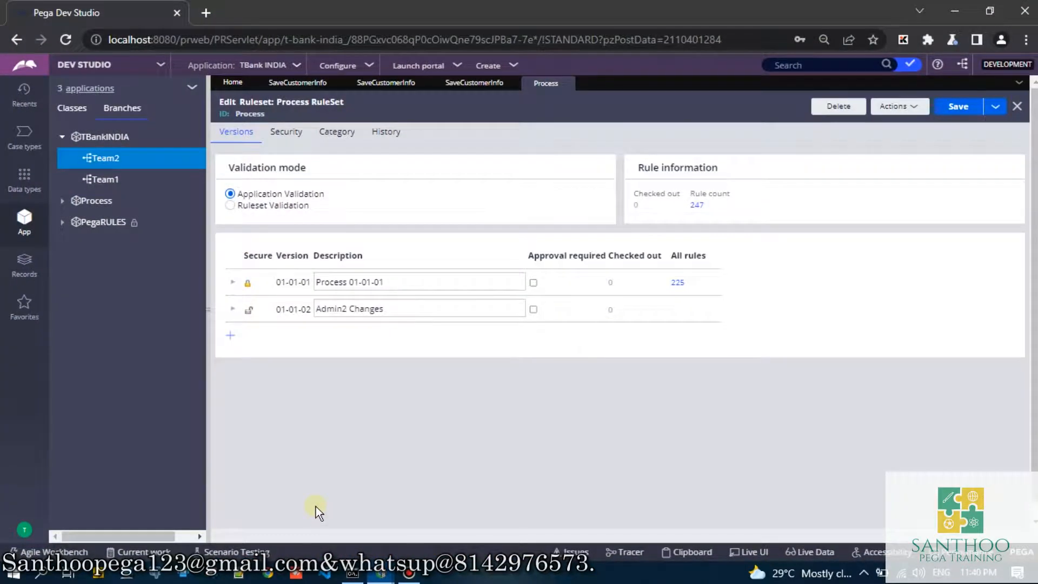
mouse_move(380, 572)
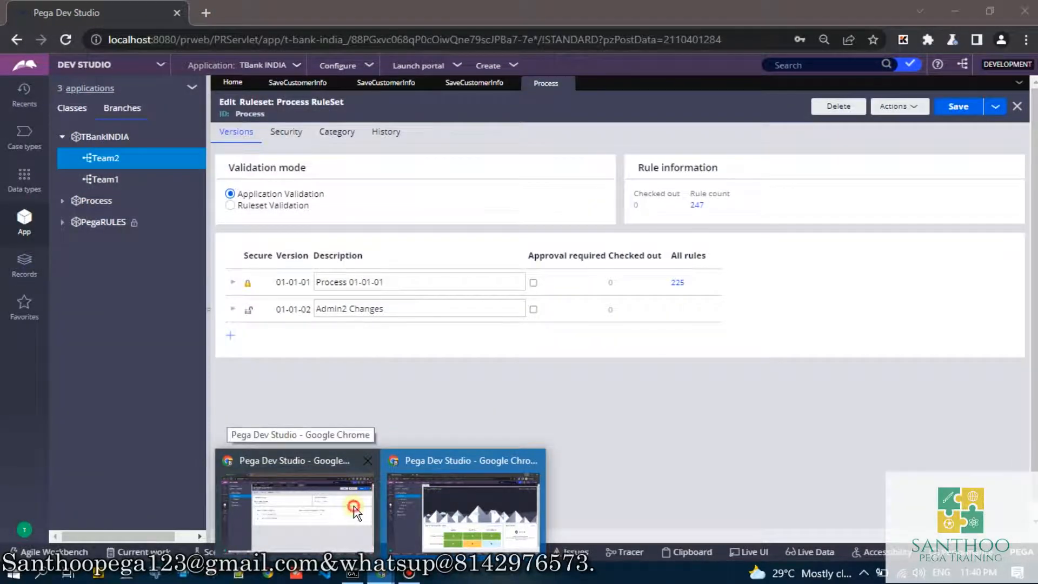
left_click(354, 506)
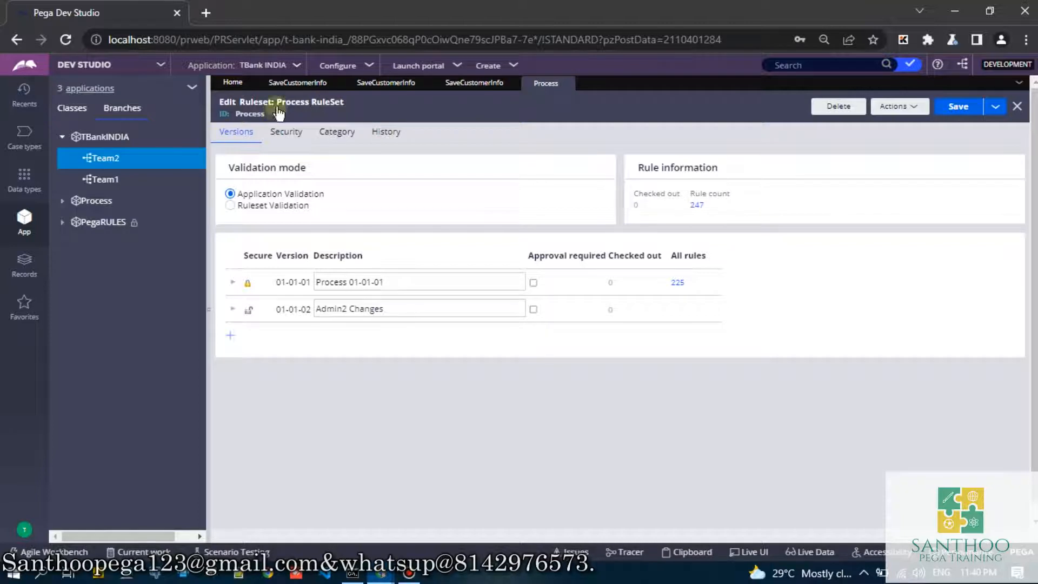
left_click(8, 538)
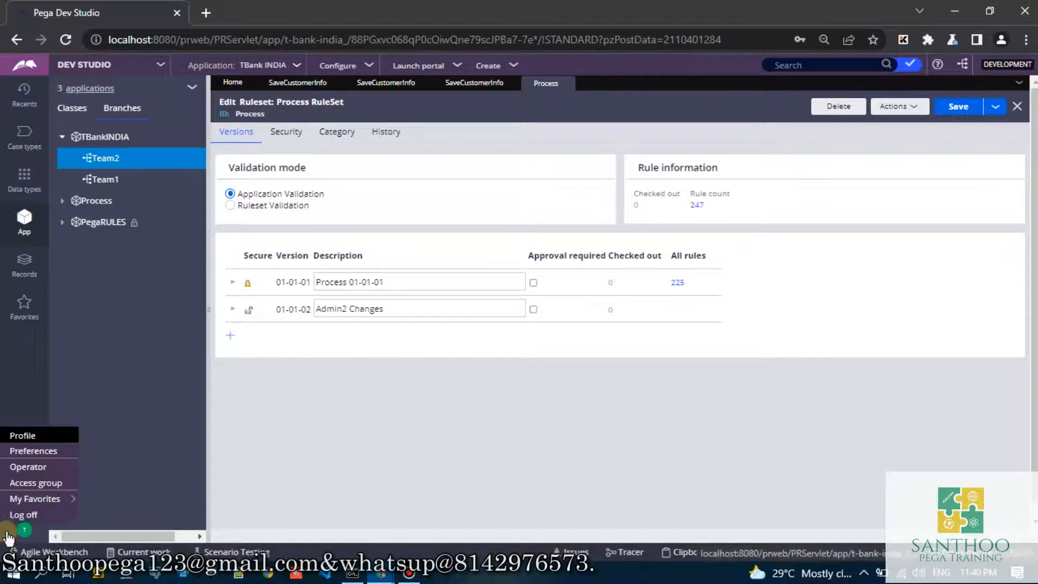
left_click(25, 464)
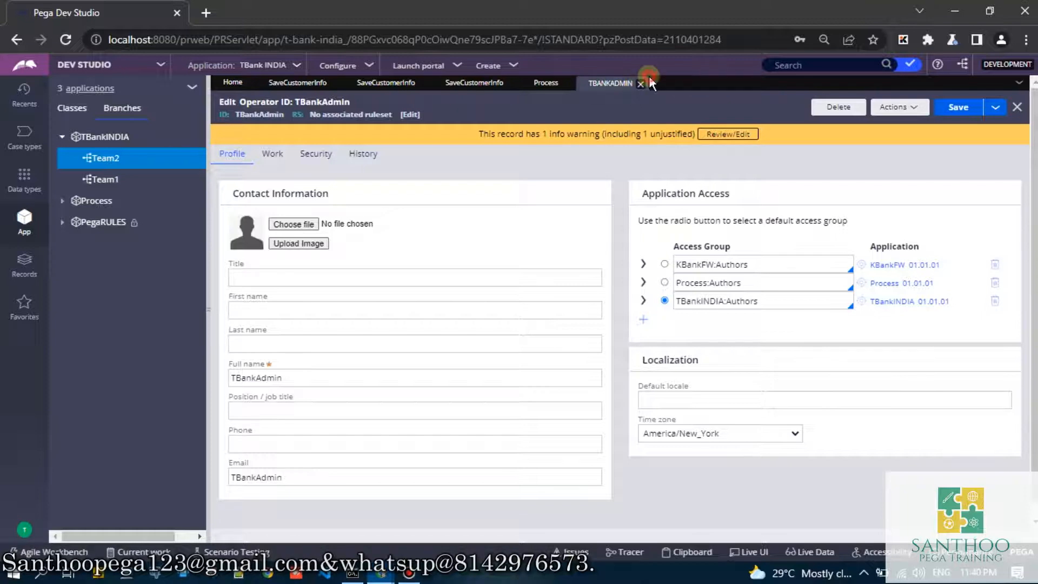
left_click(641, 84)
- Add a third step with the description "Test Admin1 Changes" to the Team1 SaveCustomerInfo activity and save it
left_click(285, 86)
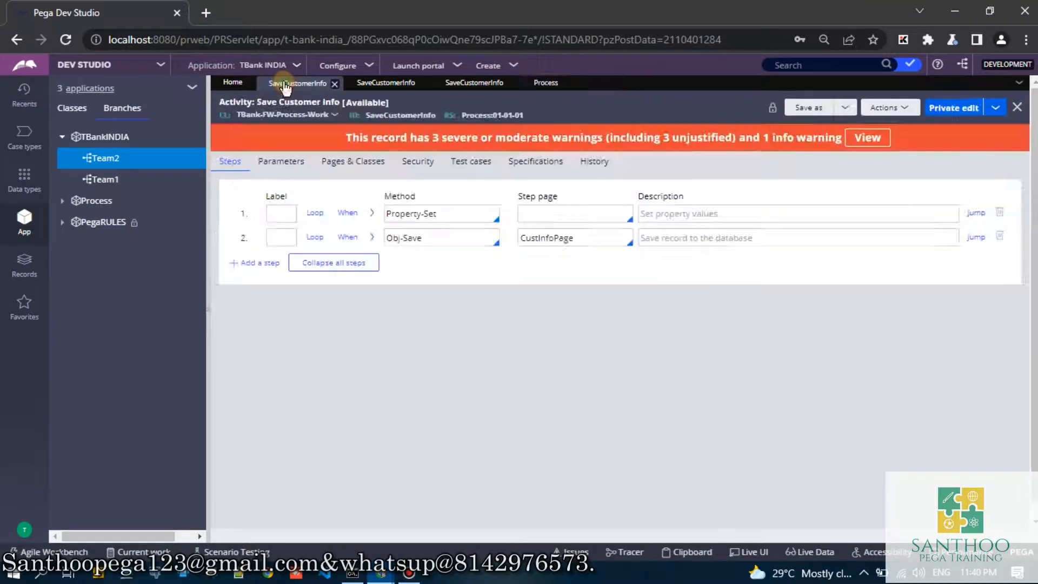
left_click(386, 83)
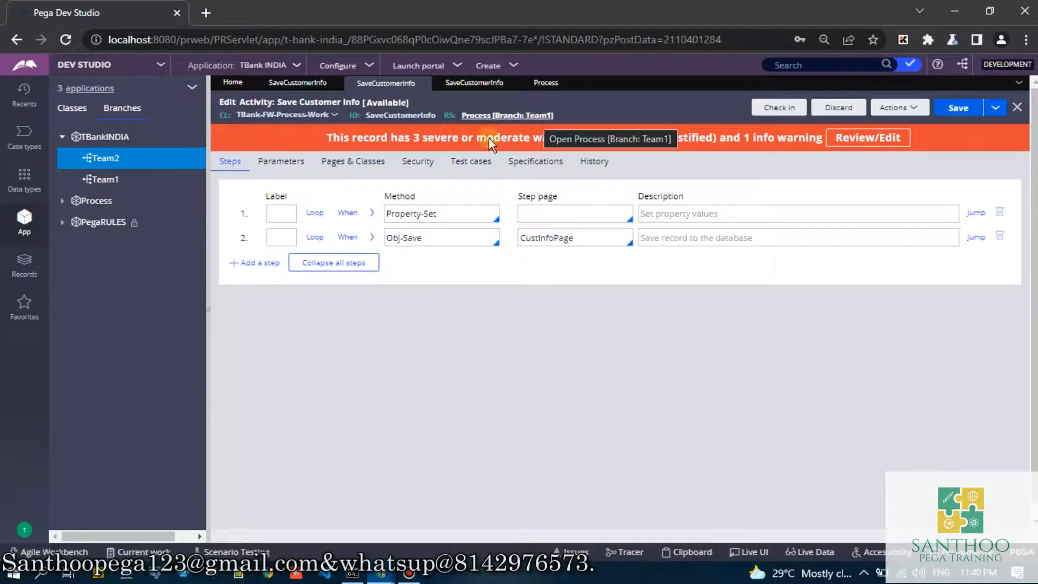
left_click(260, 263)
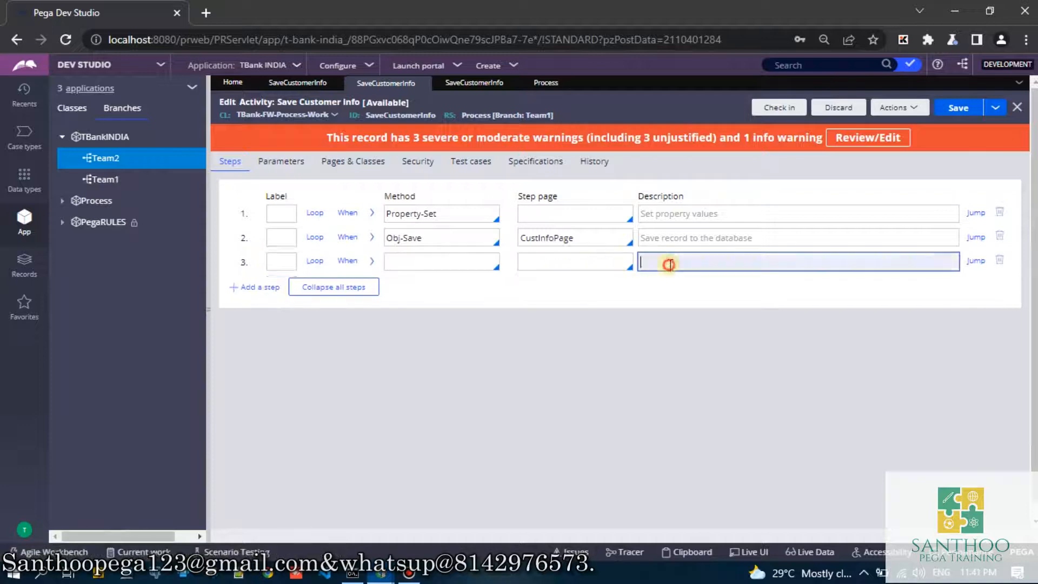
left_click(667, 261)
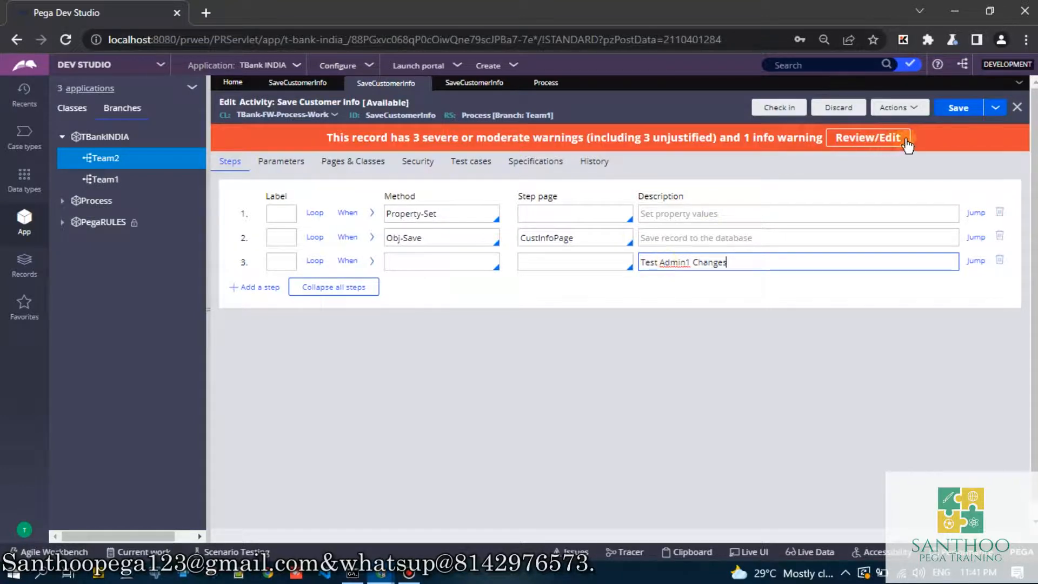
left_click(956, 108)
- Try to check in the activity, justifying Obj-Save Write Now with "aa" and Obj-Save with "aaa", with the check-in comment "aa"
left_click(790, 111)
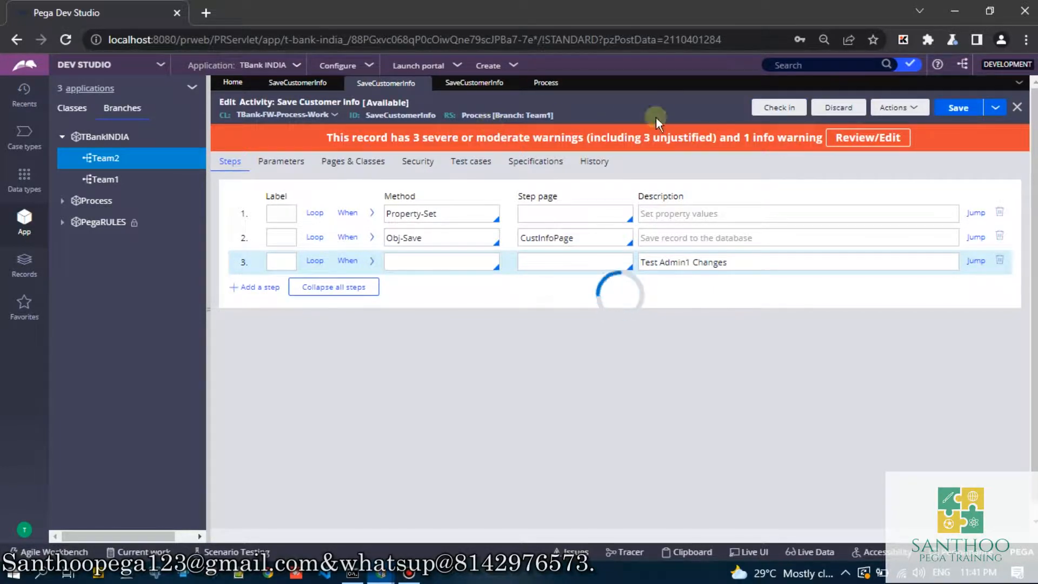
type("aa")
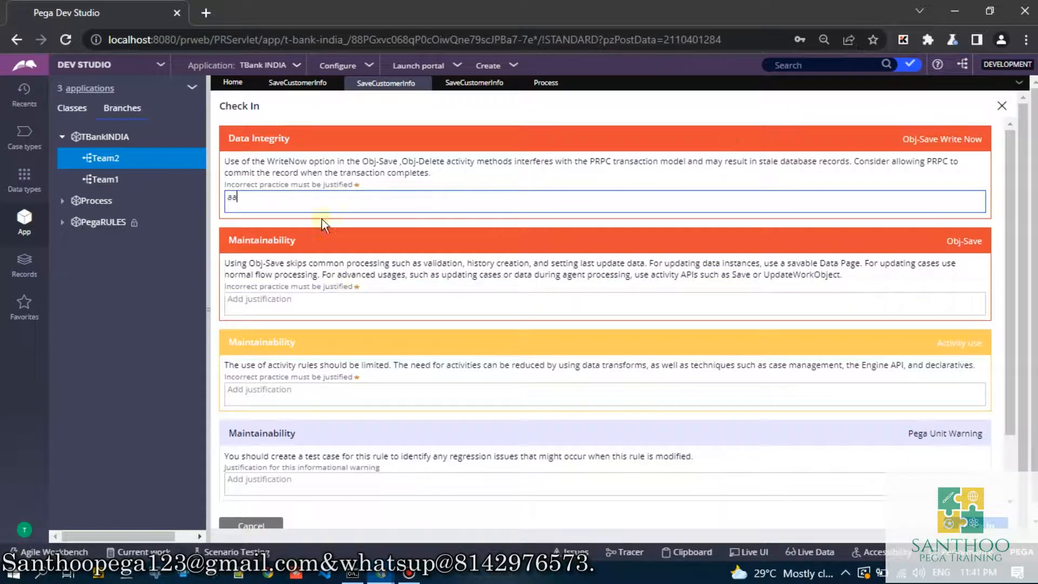
left_click(279, 302)
type("aaa")
scroll(290, 407, "down", 1)
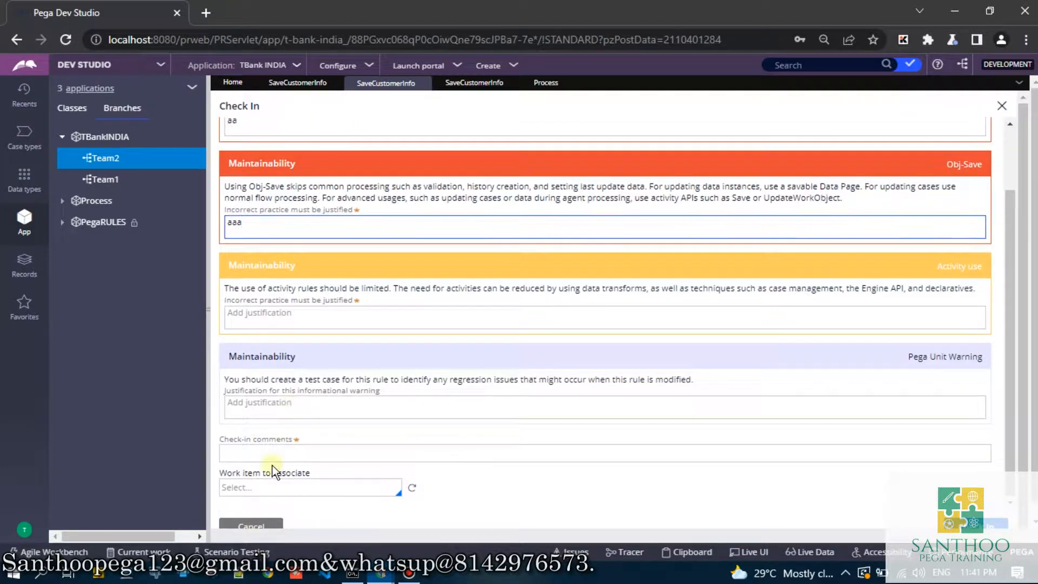
left_click(272, 457)
type("aa")
key("Return")
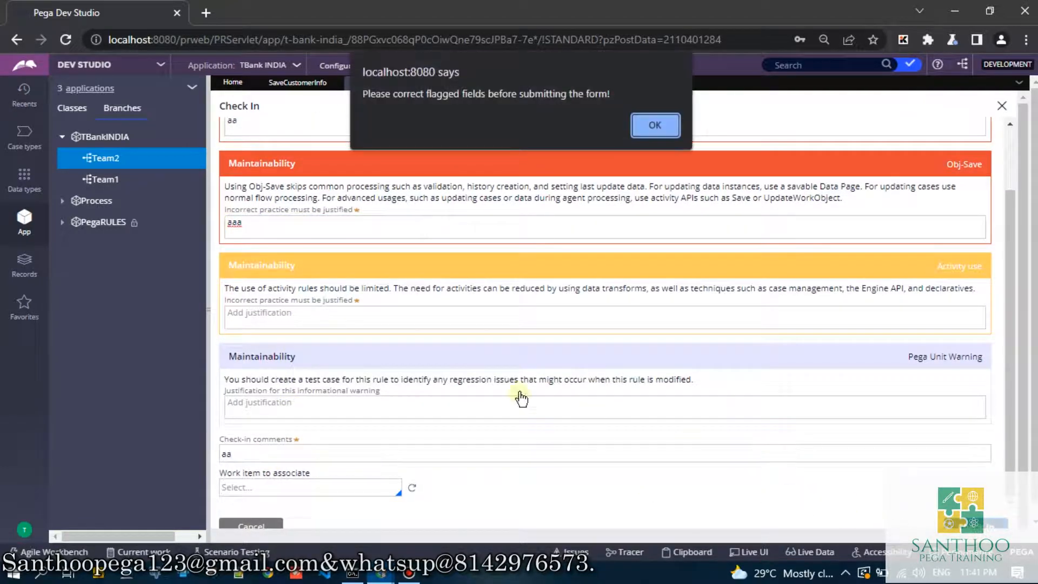
- Justify the Activity use warning with "aaa" and complete the check-in of the Team1 SaveCustomerInfo activity
left_click(655, 121)
left_click(436, 318)
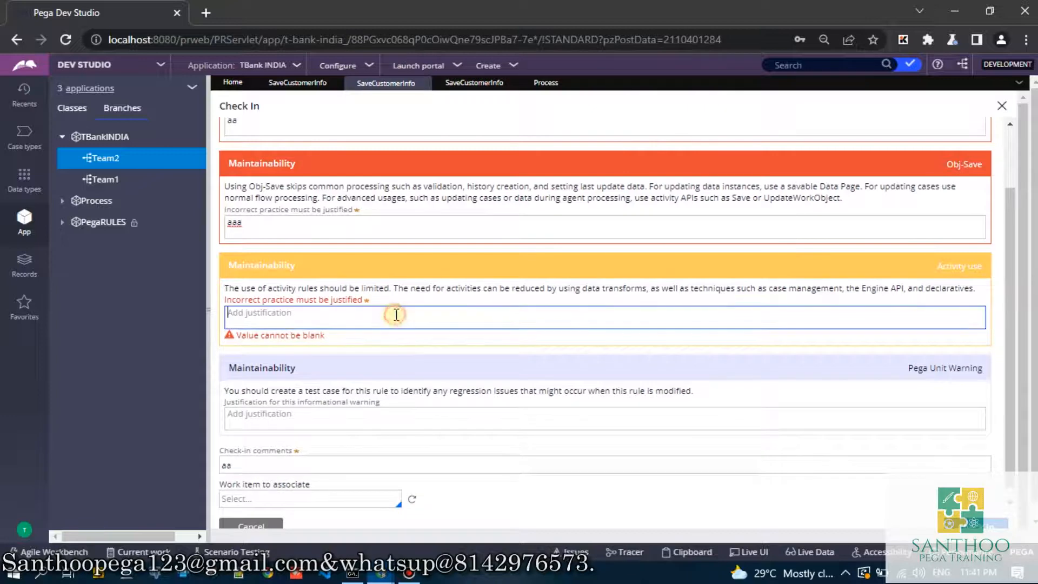
type("aaa")
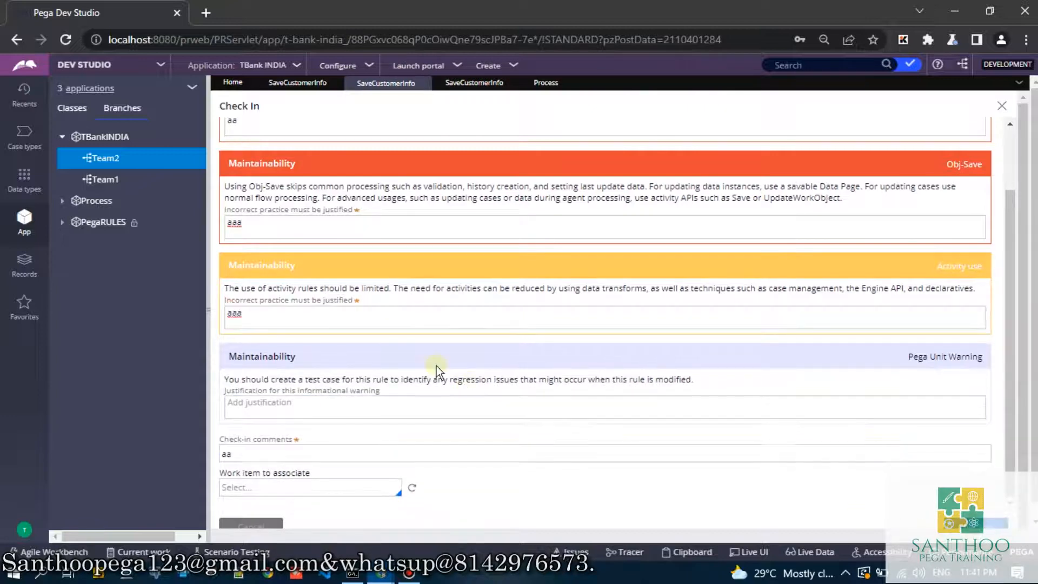
left_click(542, 222)
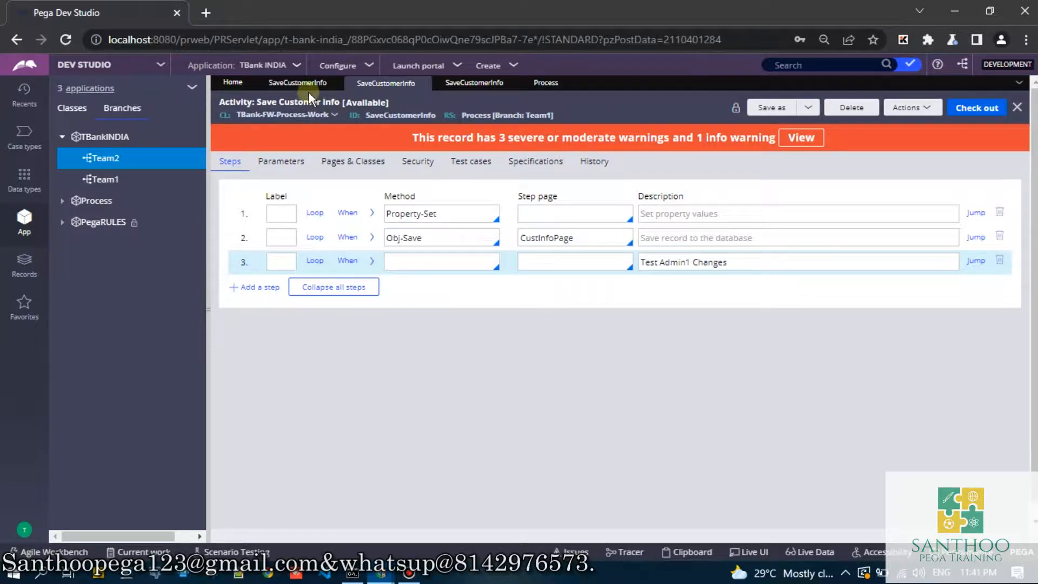
- Start merging the Team1 branch and open the conflicts and warnings for the target Process ruleset
right_click(102, 179)
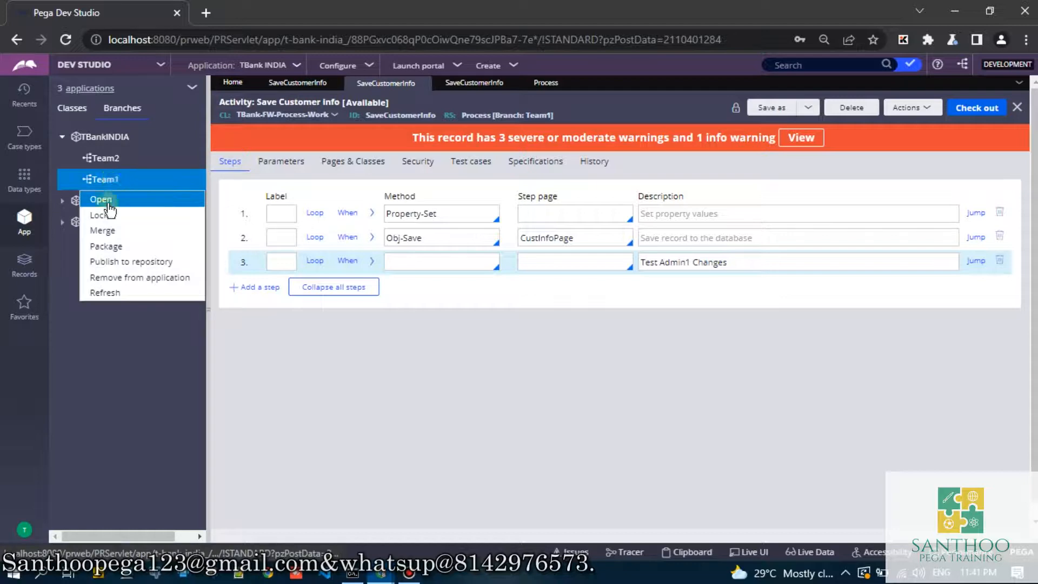
left_click(103, 231)
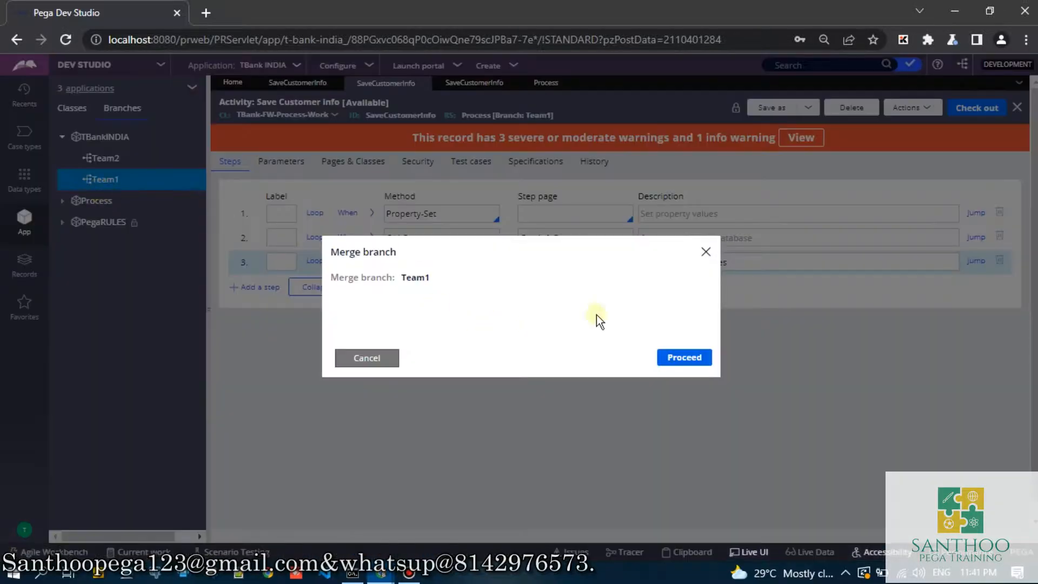
left_click(674, 359)
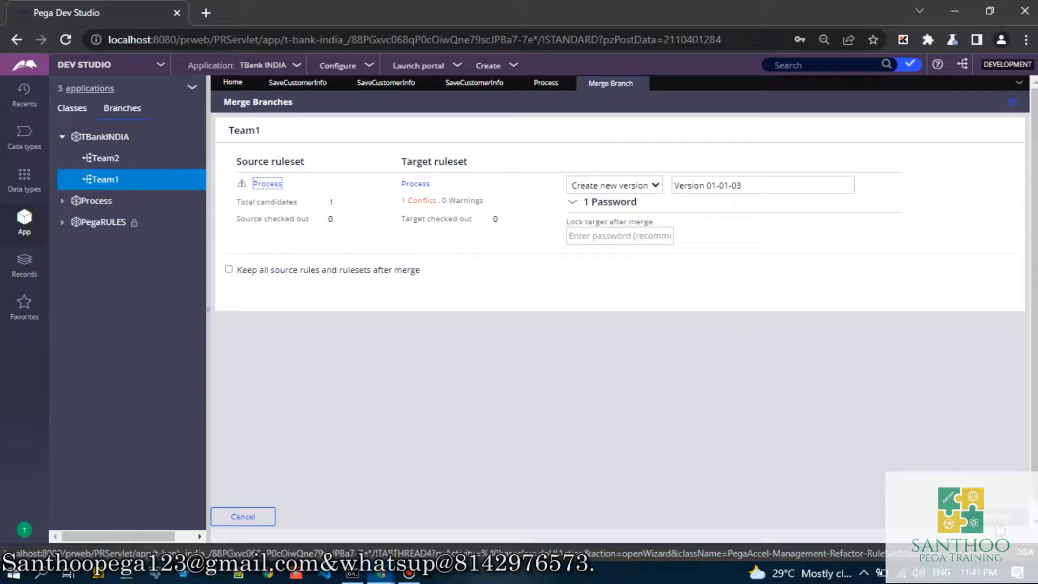
scroll(1024, 502, "down", 1)
scroll(1024, 502, "down", 1)
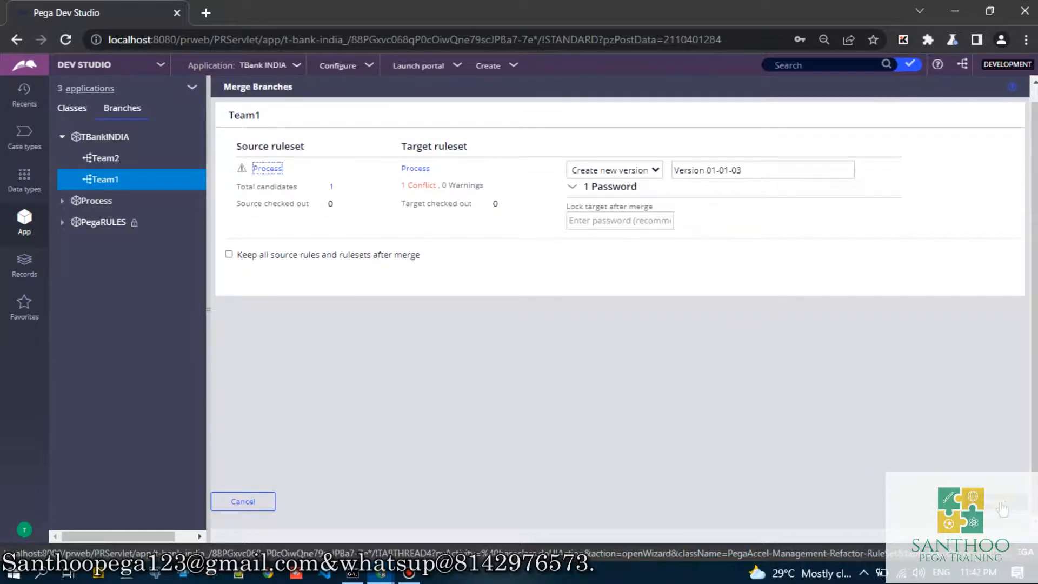
left_click(423, 188)
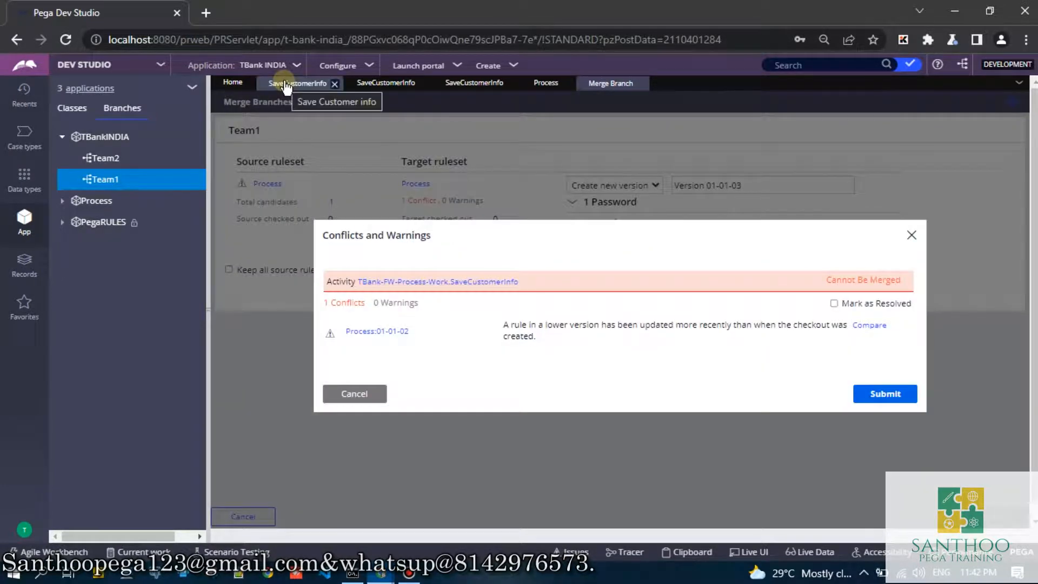
- Check the Process 01-01-01 SaveCustomerInfo activity against the reported merge conflict, and close the conflict details
left_click(286, 85)
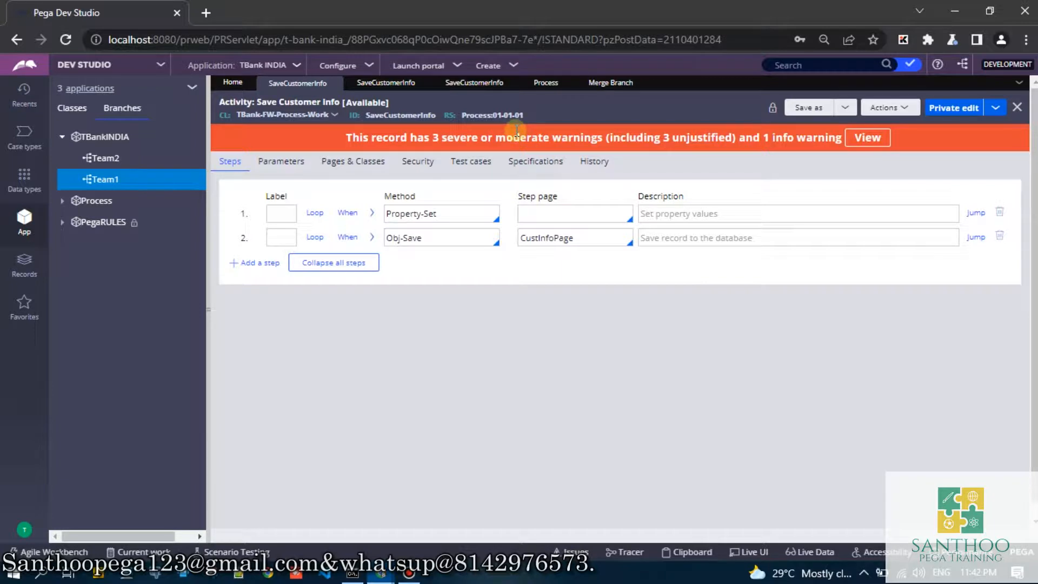
left_click(612, 83)
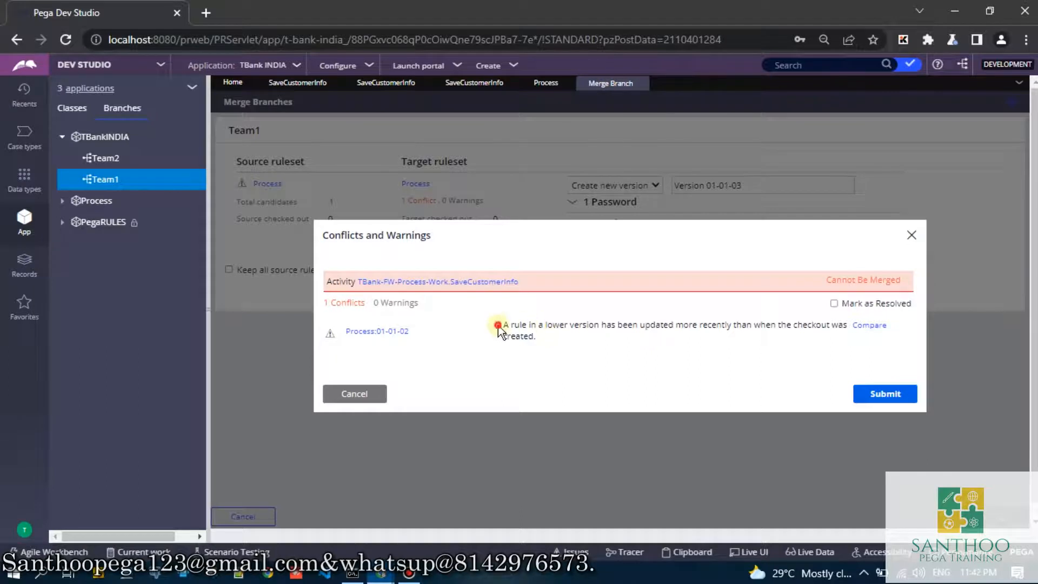
left_click_drag(502, 323, 545, 354)
left_click(549, 346)
left_click_drag(359, 308, 318, 306)
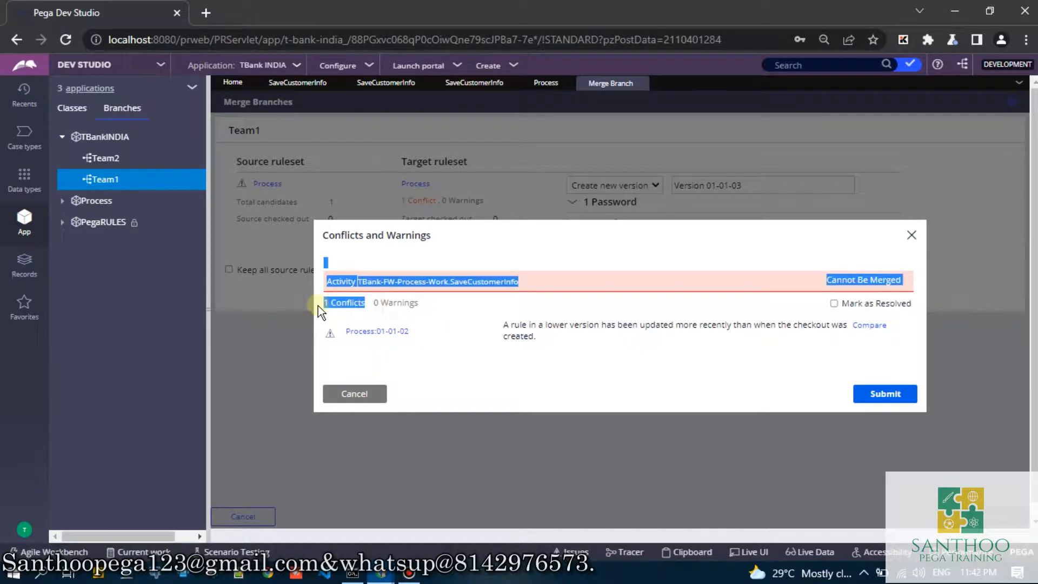
left_click(354, 394)
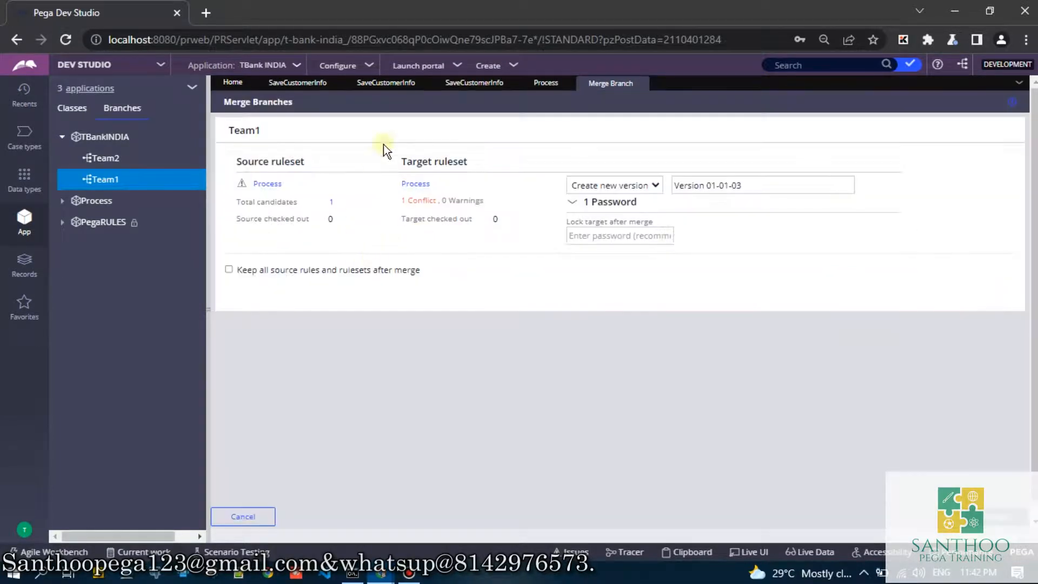
- Refresh the base SaveCustomerInfo activity and open its 01-01-02 version to compare it with the Team1 and 01-01-01 versions
left_click(385, 83)
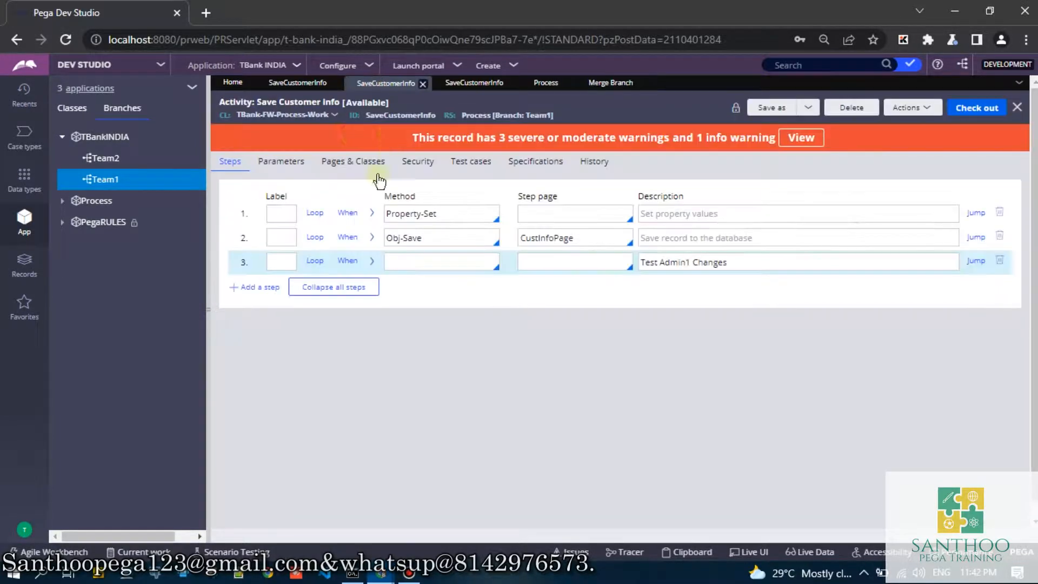
left_click(293, 83)
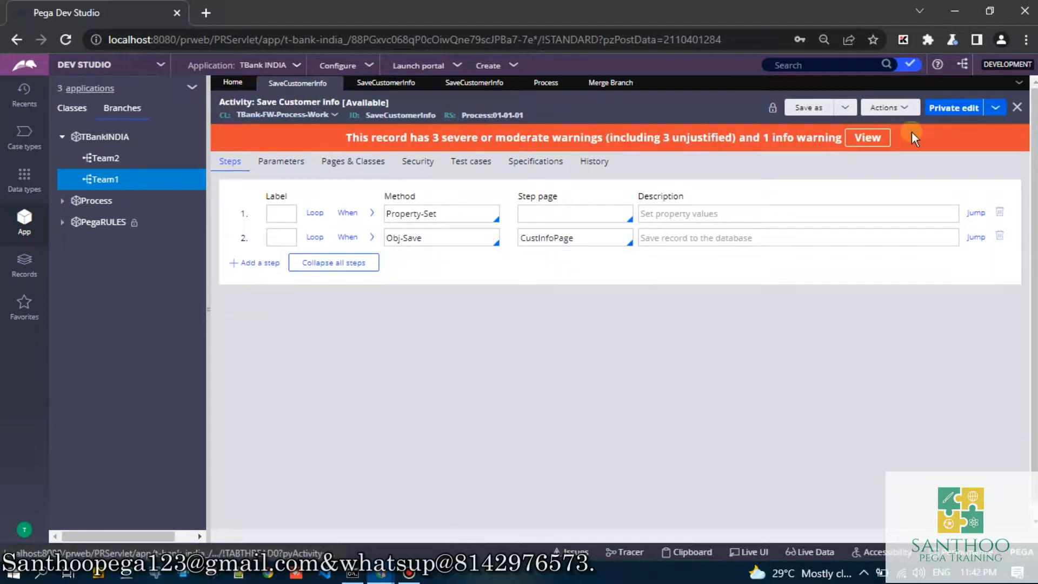
left_click(890, 108)
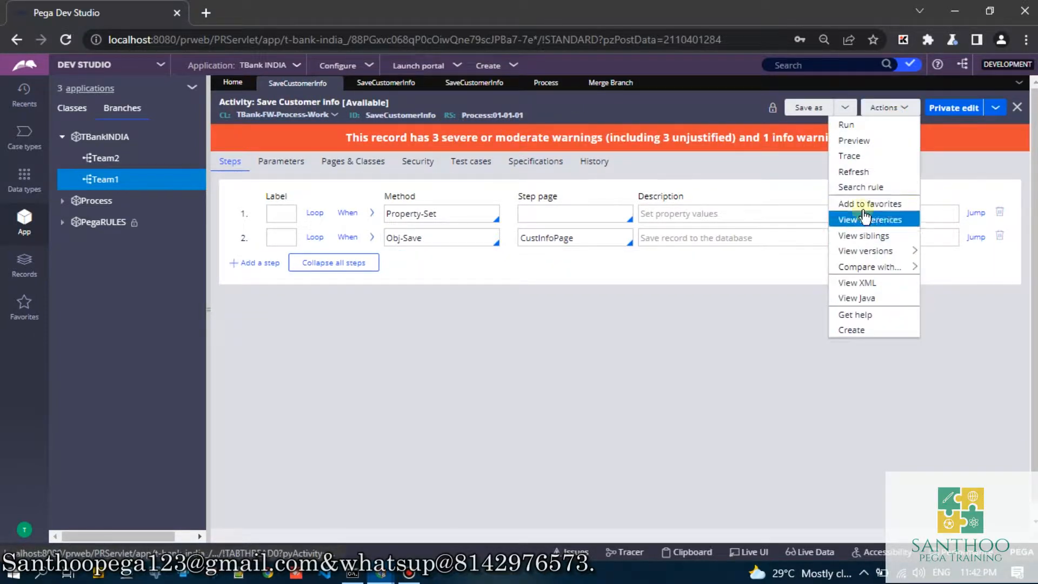
left_click(856, 171)
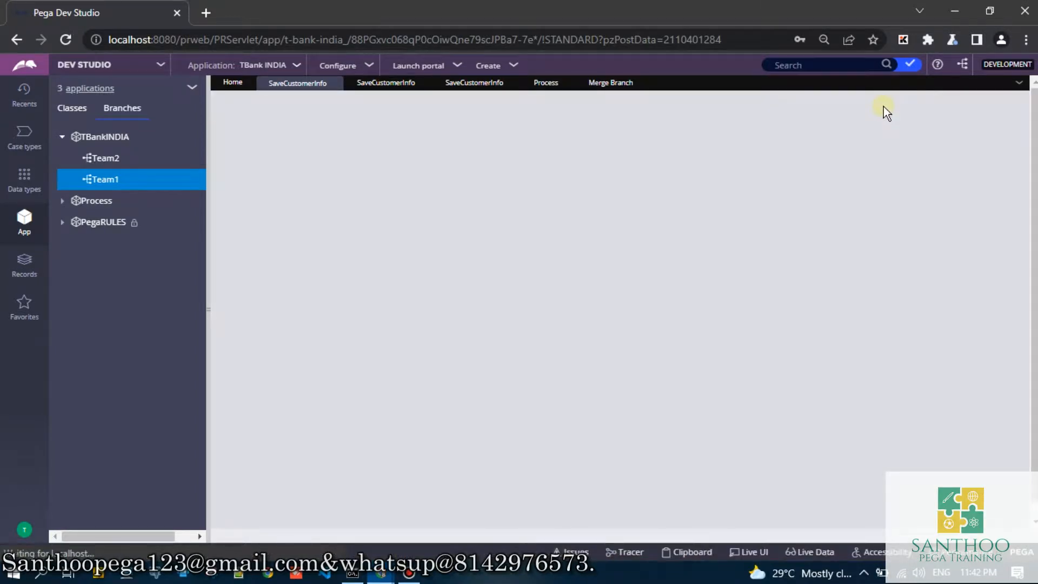
left_click(888, 108)
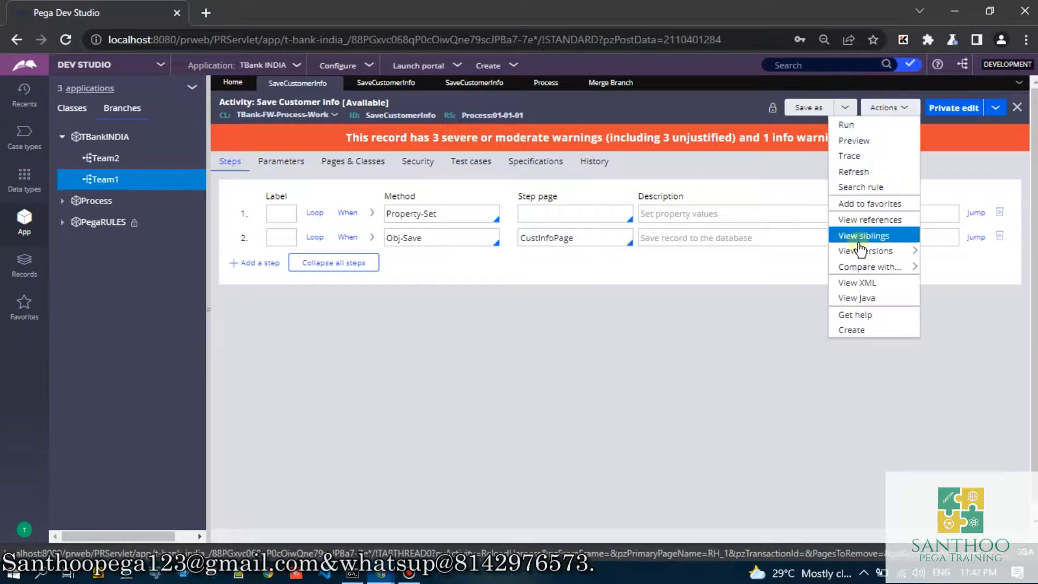
mouse_move(865, 251)
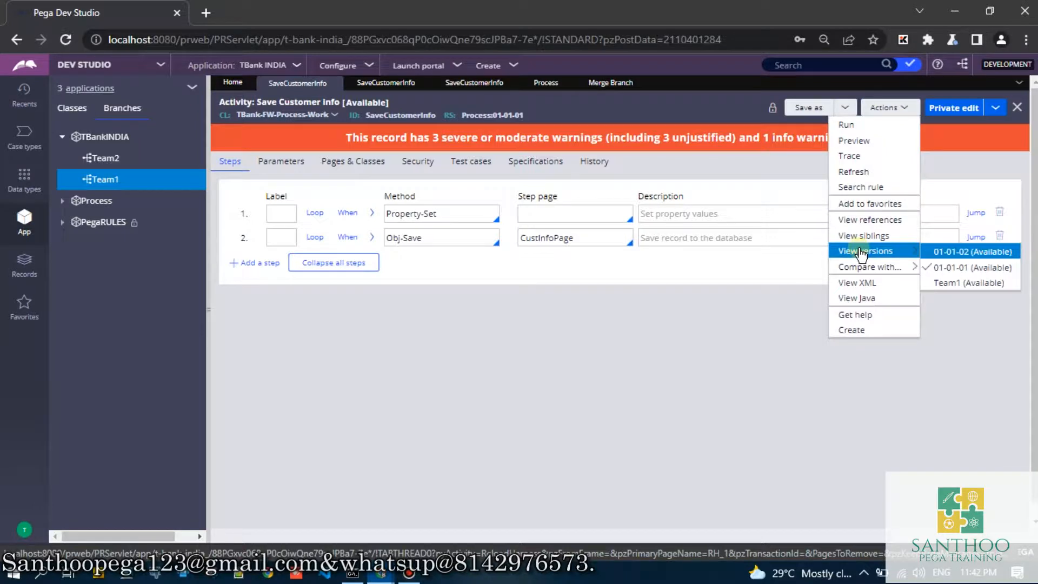
left_click(967, 253)
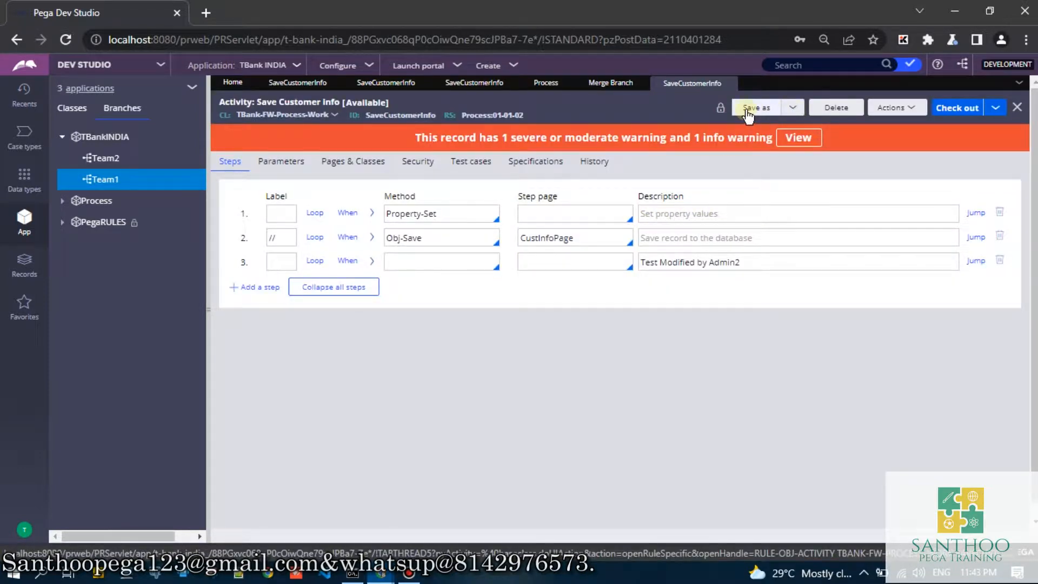
left_click(319, 84)
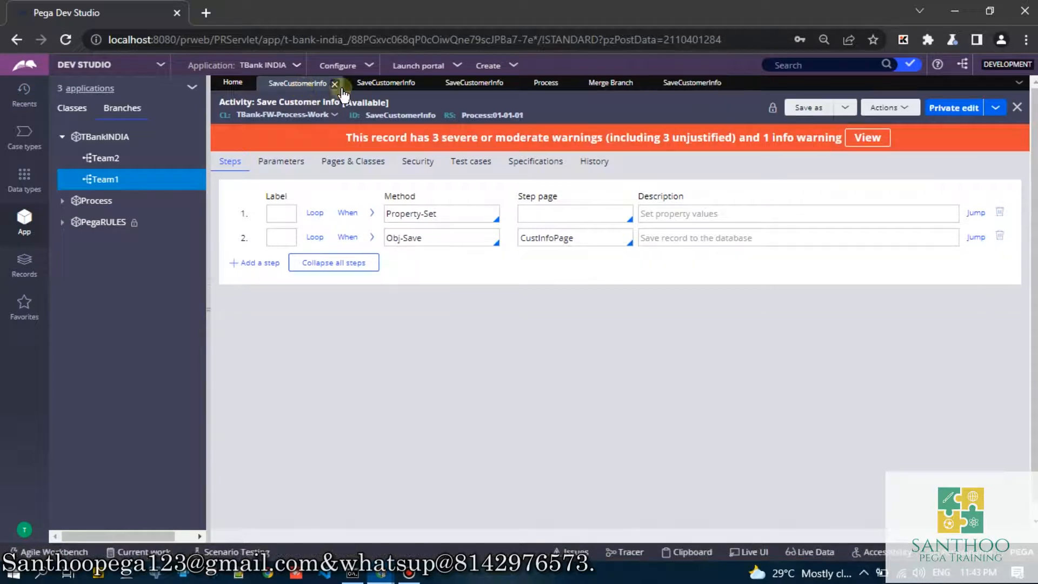
- Delete the Team1 branch copy of the SaveCustomerInfo activity with "nr" as the reason for deletion
left_click(372, 87)
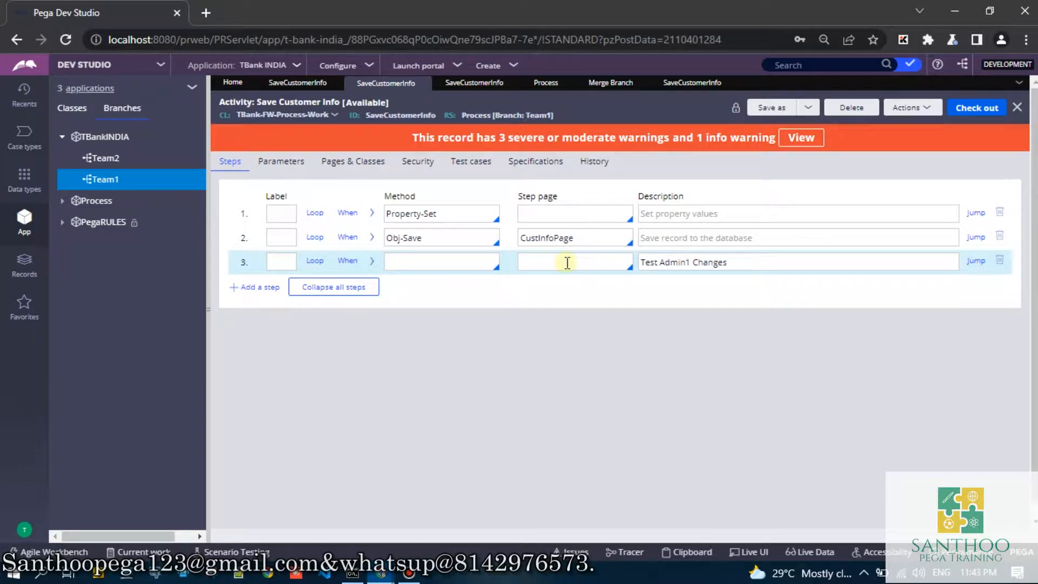
left_click(768, 213)
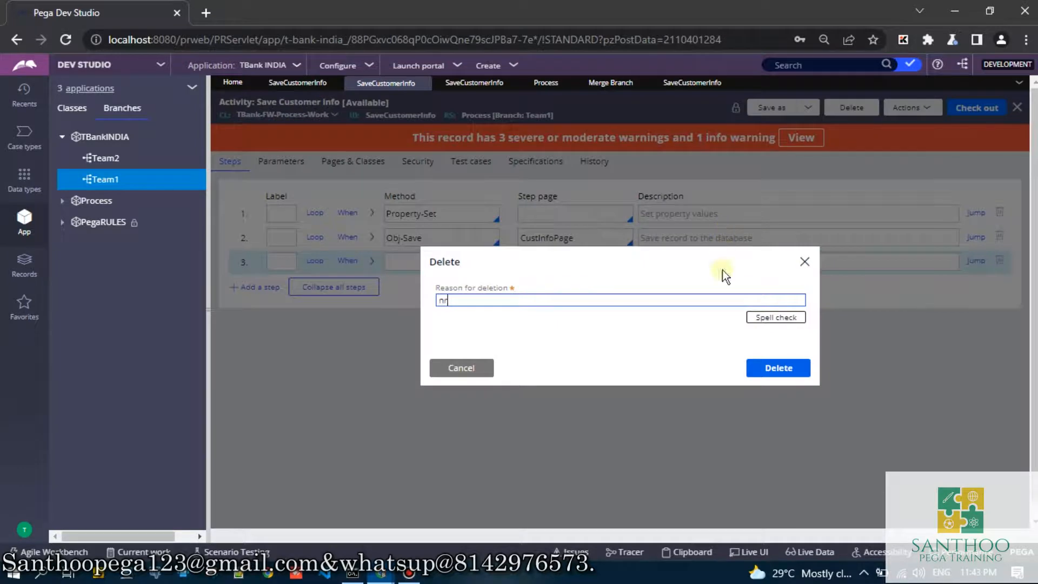
left_click(787, 369)
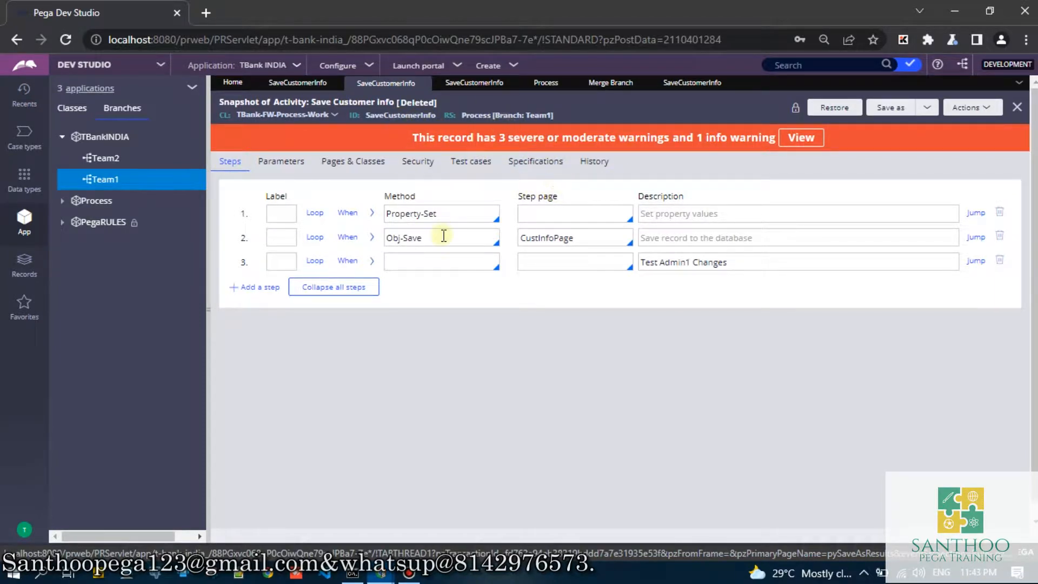
- Save the Process 01-01-02 version of SaveCustomerInfo as a copy in the Team1 development branch under TBank FW
left_click(676, 83)
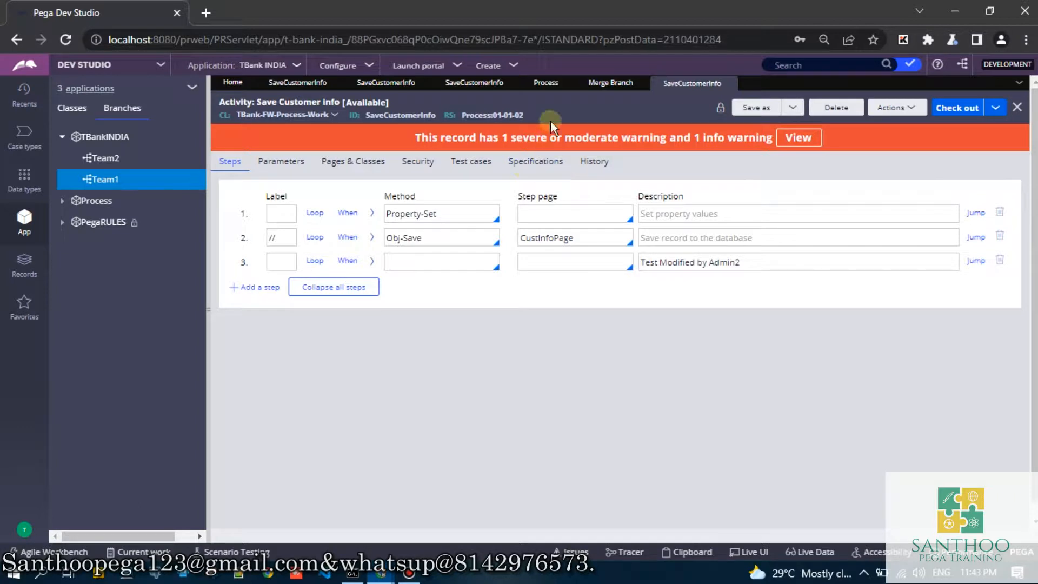
left_click(751, 108)
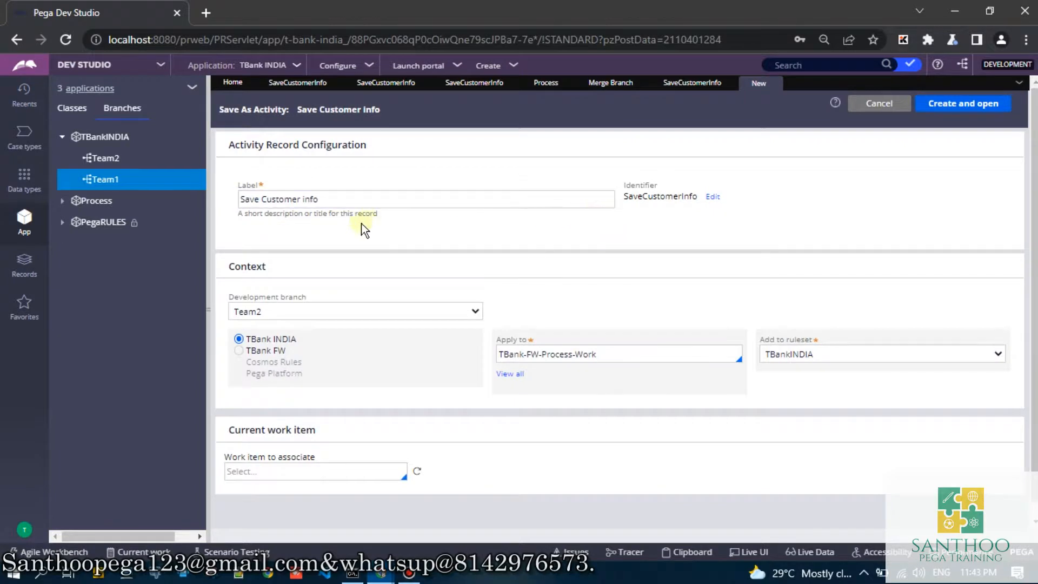
left_click(272, 310)
left_click(262, 340)
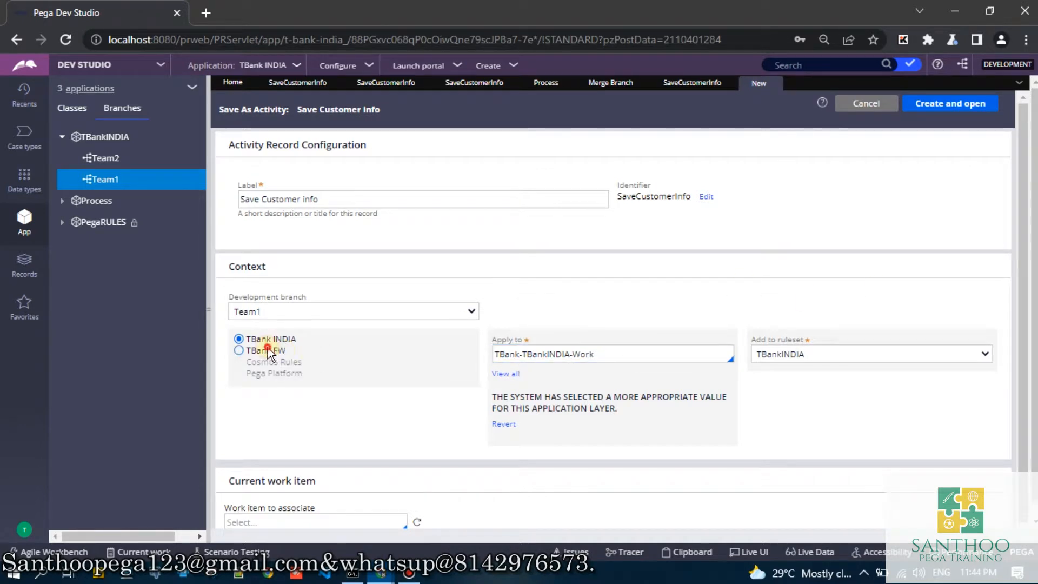
left_click(926, 106)
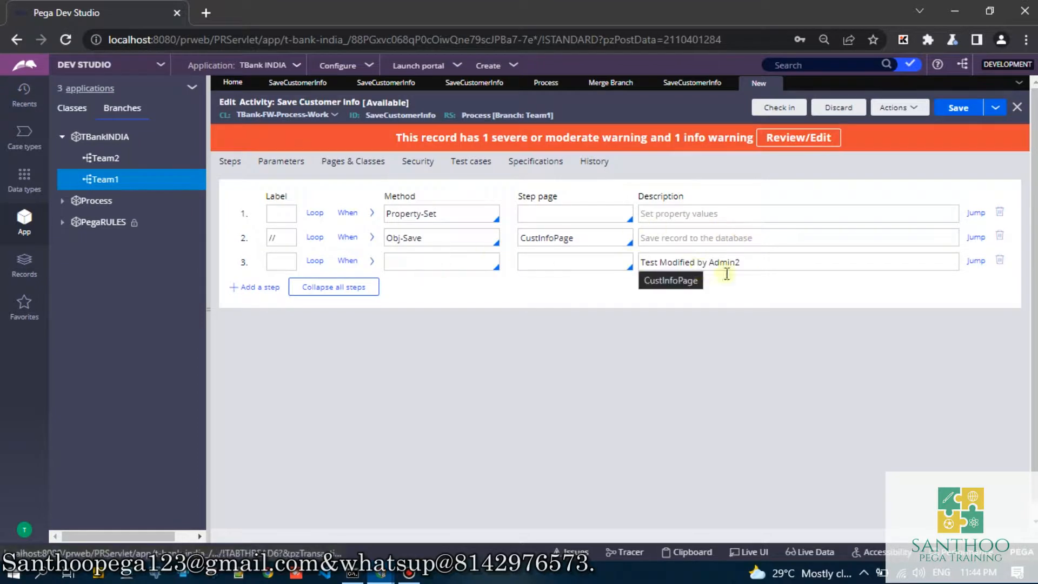
- Add a fourth step with the description "Test Modified by Admin1" to the Team1 copy of SaveCustomerInfo
left_click(286, 264)
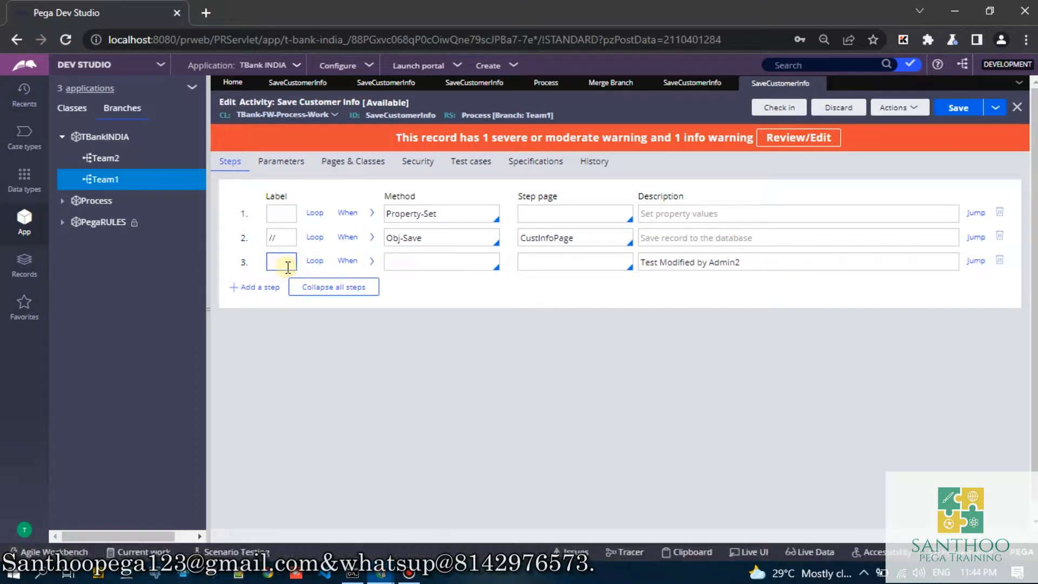
key("Return")
left_click(760, 262)
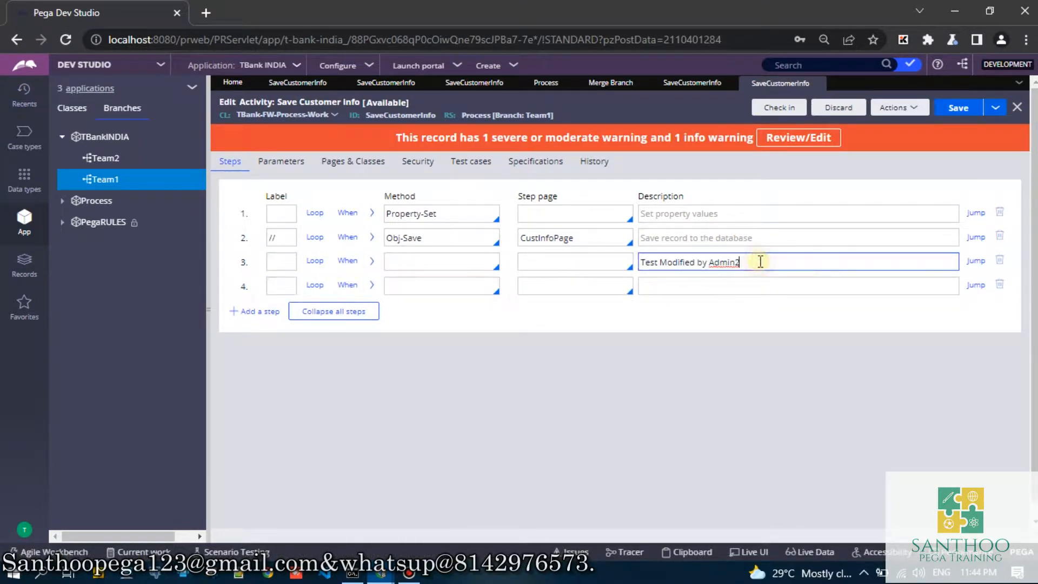
key("ctrl+a")
key("ctrl+c")
left_click(733, 284)
key("ctrl+v")
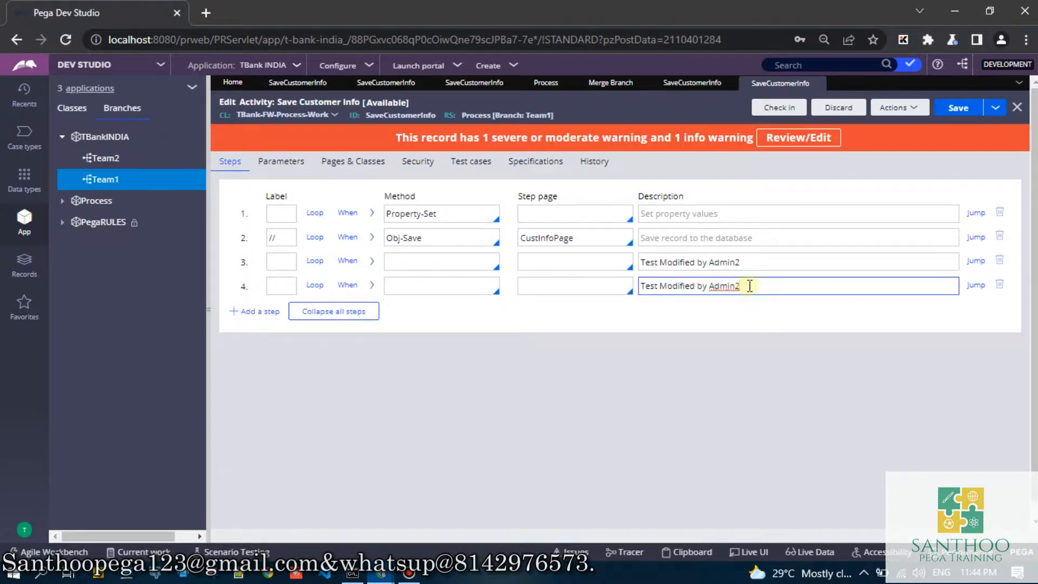
key("BackSpace")
type("1")
left_click(756, 261)
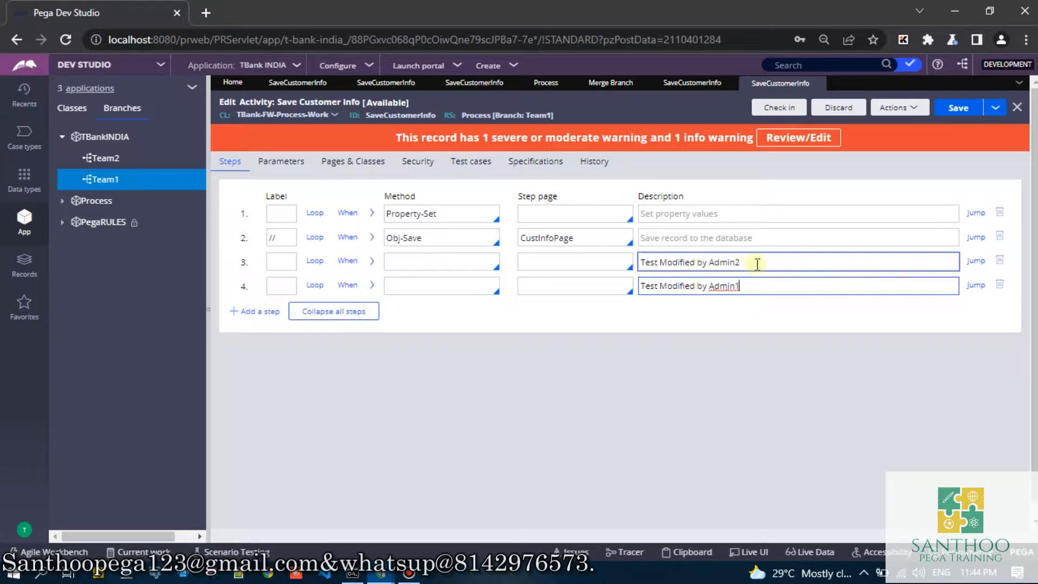
left_click_drag(755, 262, 654, 262)
left_click_drag(763, 286, 635, 287)
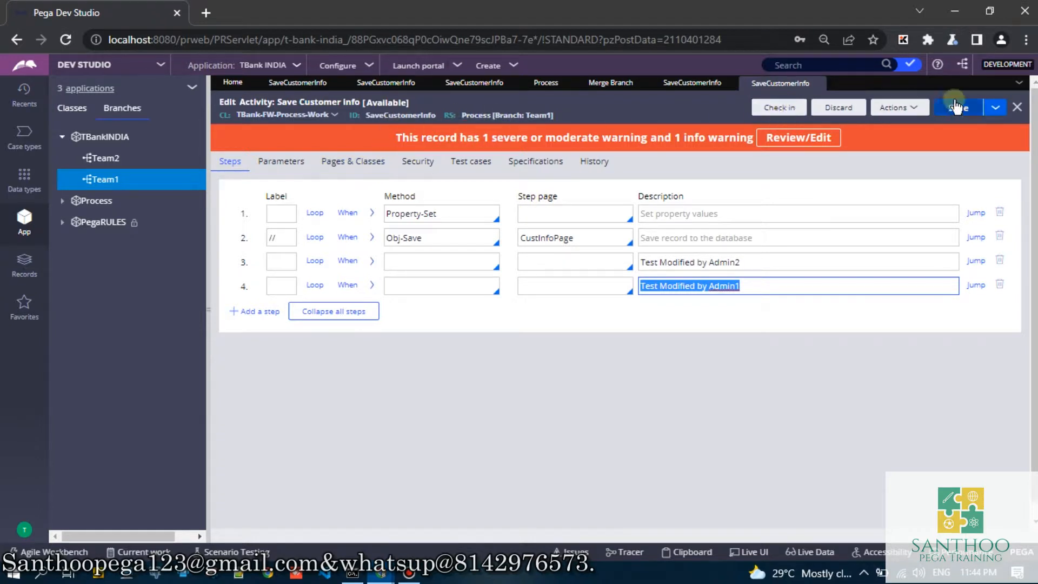
- Check in the Team1 SaveCustomerInfo activity with the check-in comment "aa"
left_click(796, 111)
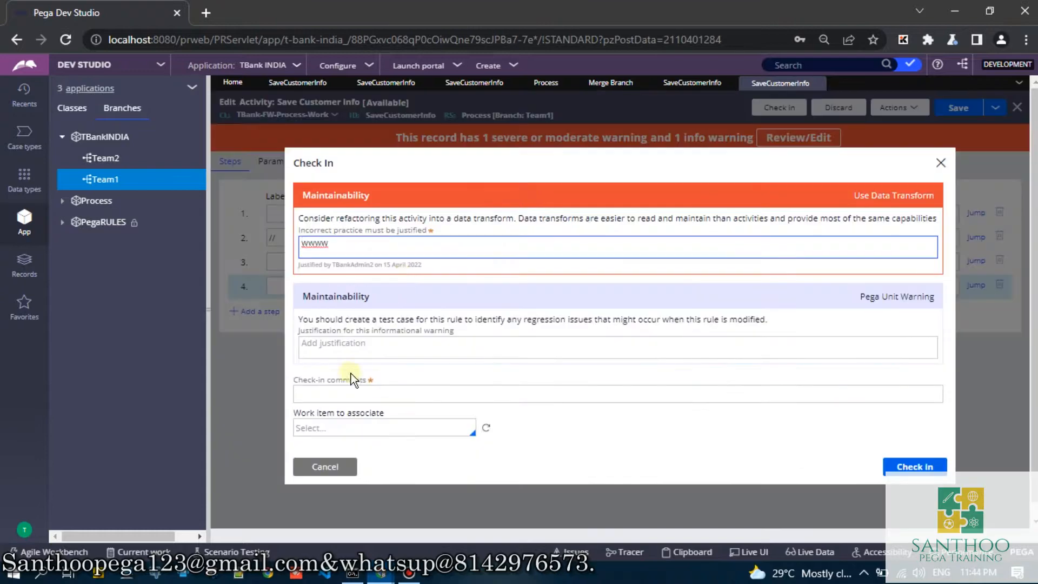
left_click(352, 381)
type("aaa")
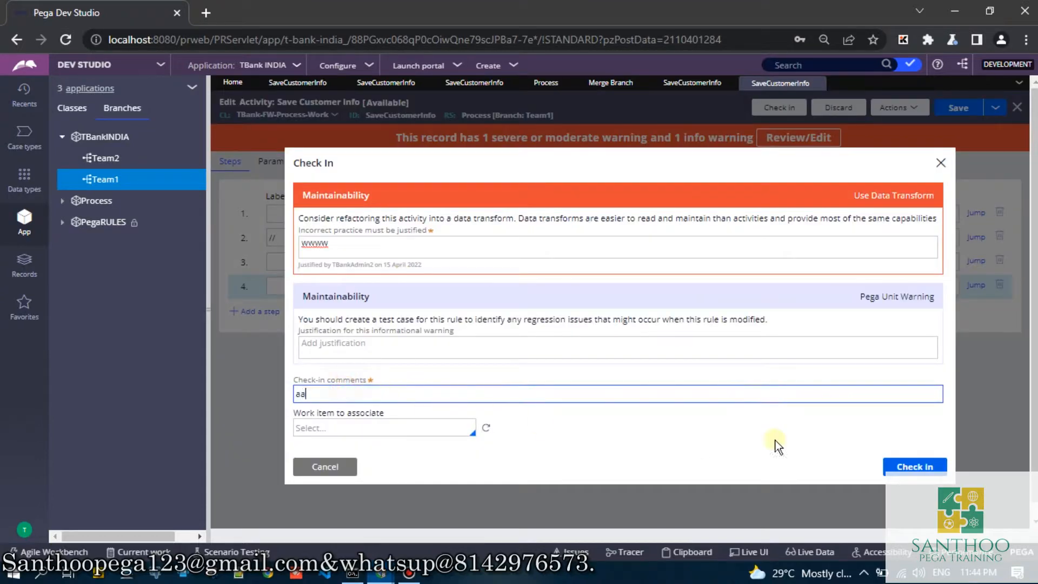
left_click(915, 466)
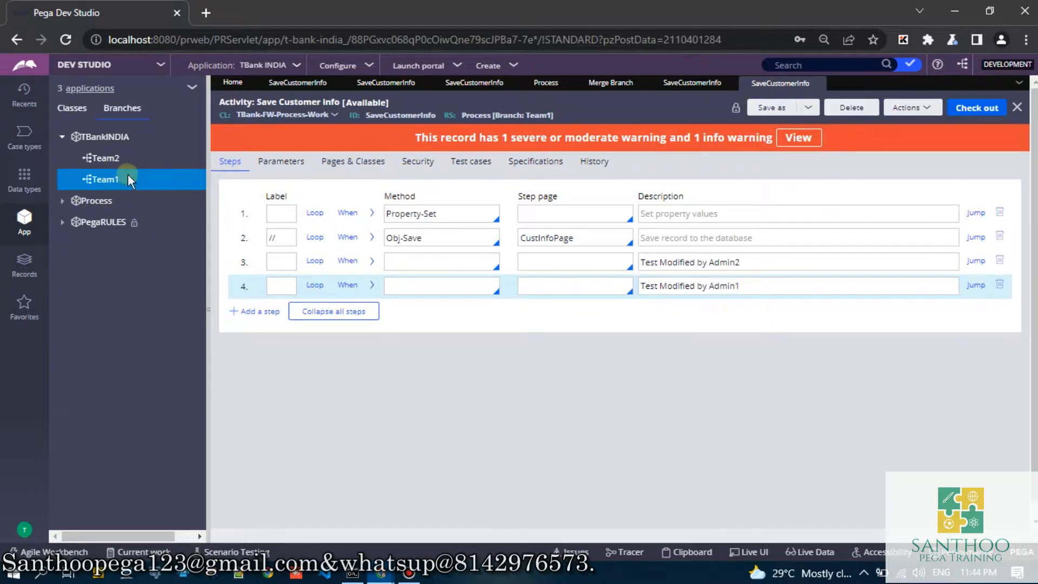
- Open the branch merge for Team1, proceeding past the already open merge item by reopening it
left_click(107, 183)
right_click(106, 184)
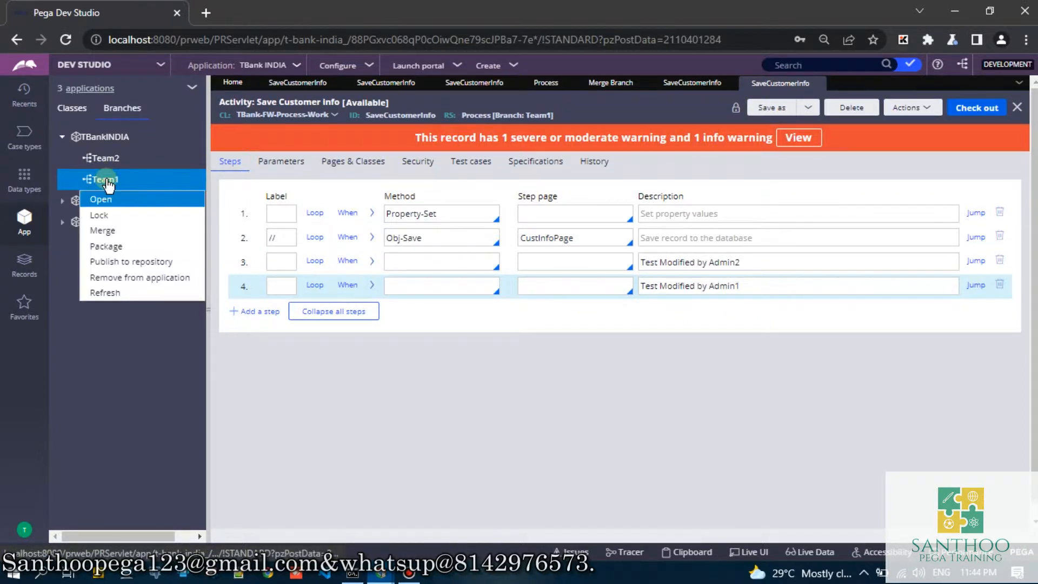
left_click(102, 230)
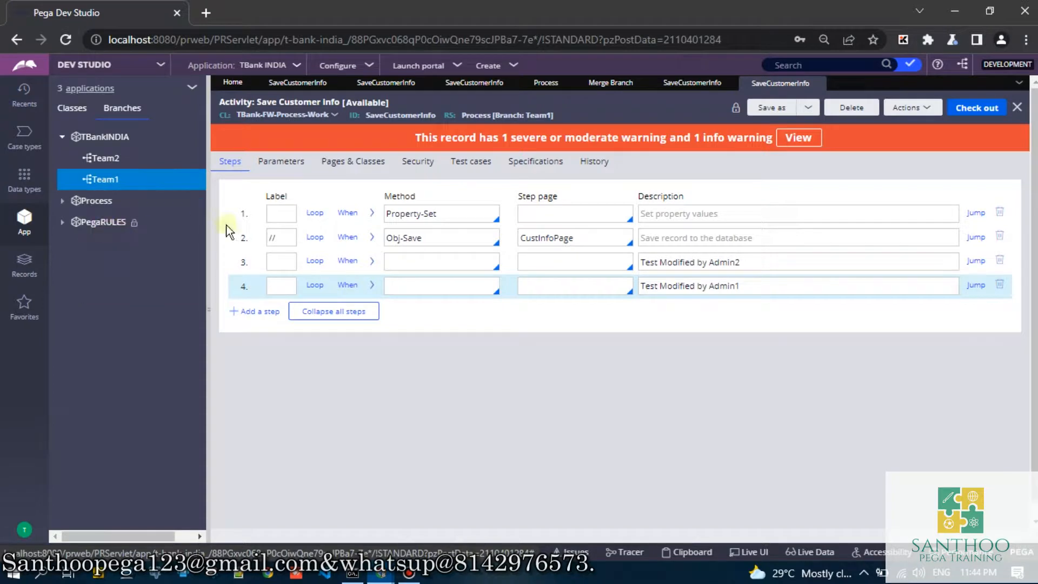
left_click(683, 359)
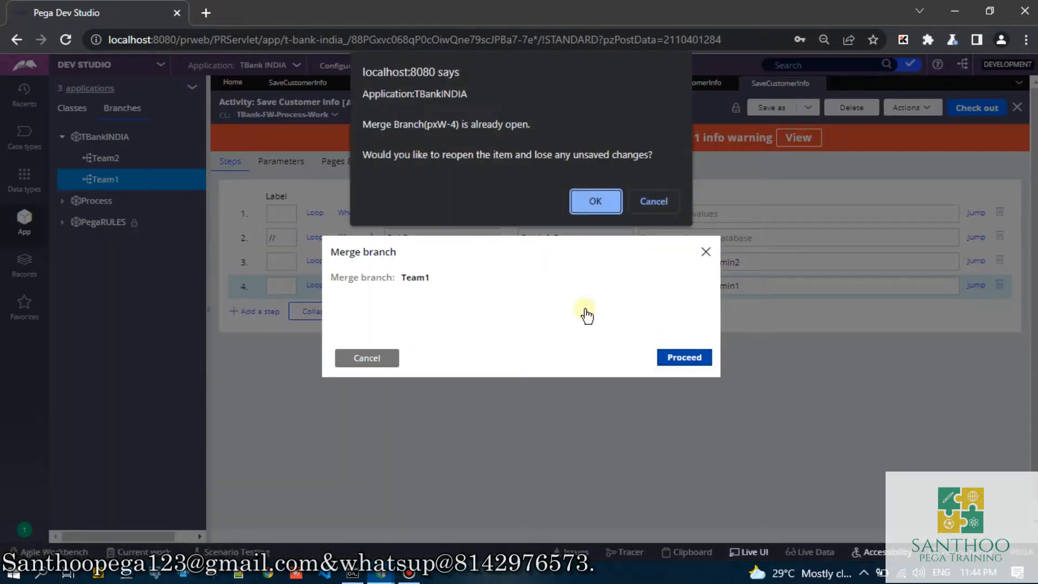
left_click(593, 201)
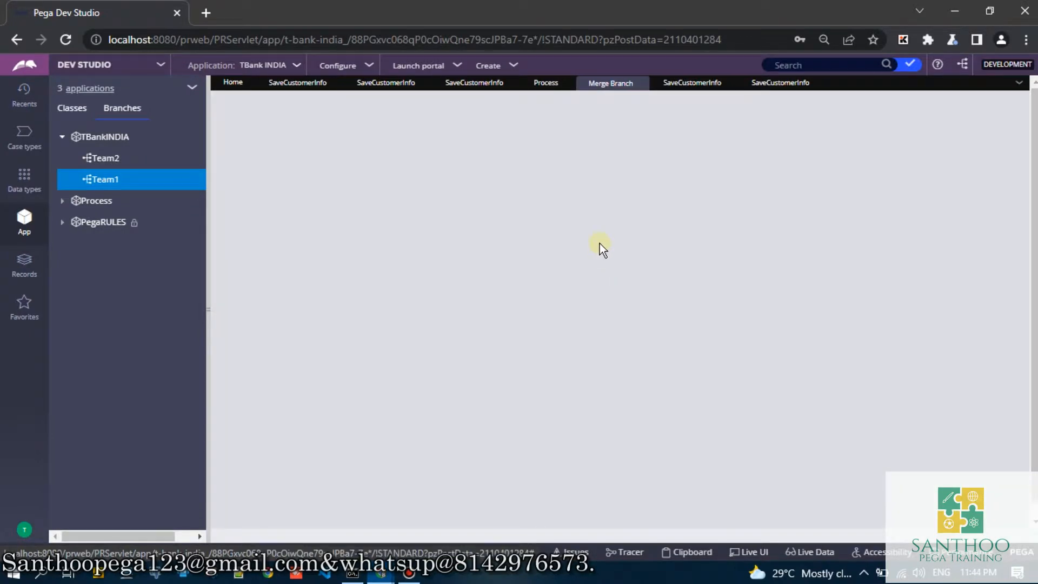
- Check the Team1 merge for conflicts, merge it into the Process ruleset as new version 01-01-03, and close the merge results
mouse_move(412, 201)
left_mouse_down()
mouse_move(403, 198)
mouse_move(575, 202)
mouse_move(402, 206)
left_mouse_up()
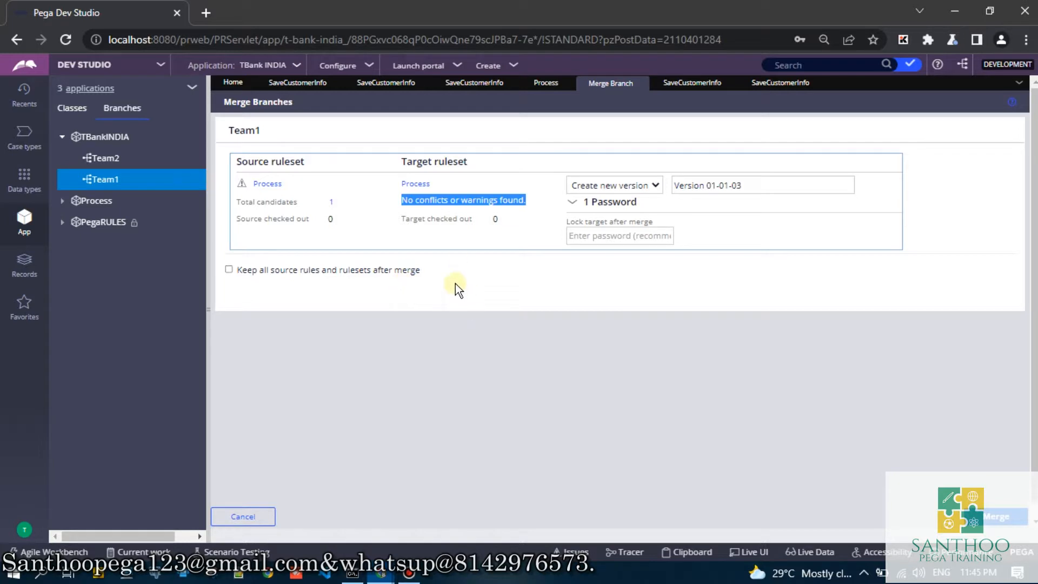
left_click(433, 214)
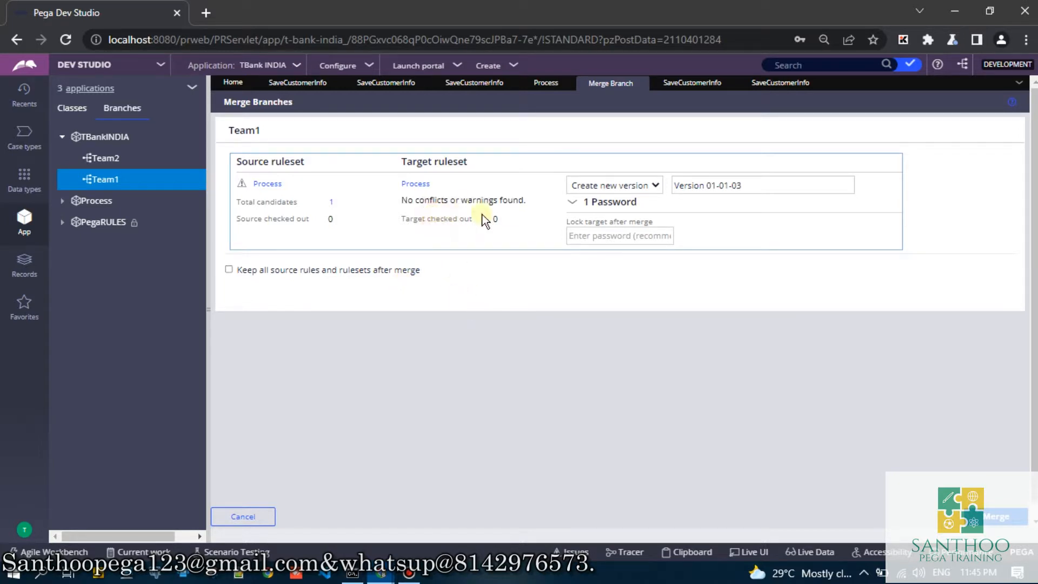
left_click_drag(535, 201, 401, 207)
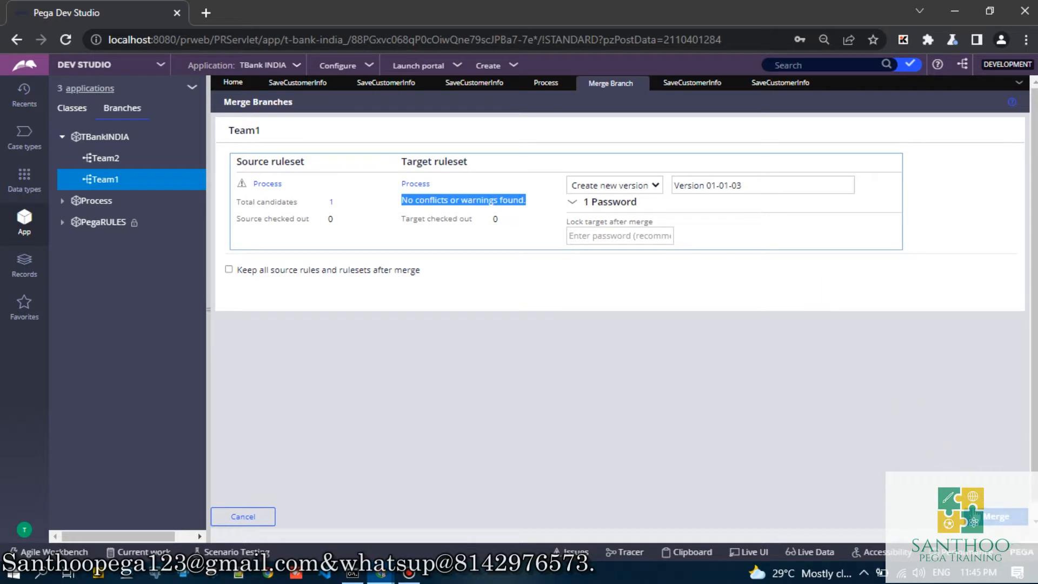
left_click_drag(752, 194, 663, 195)
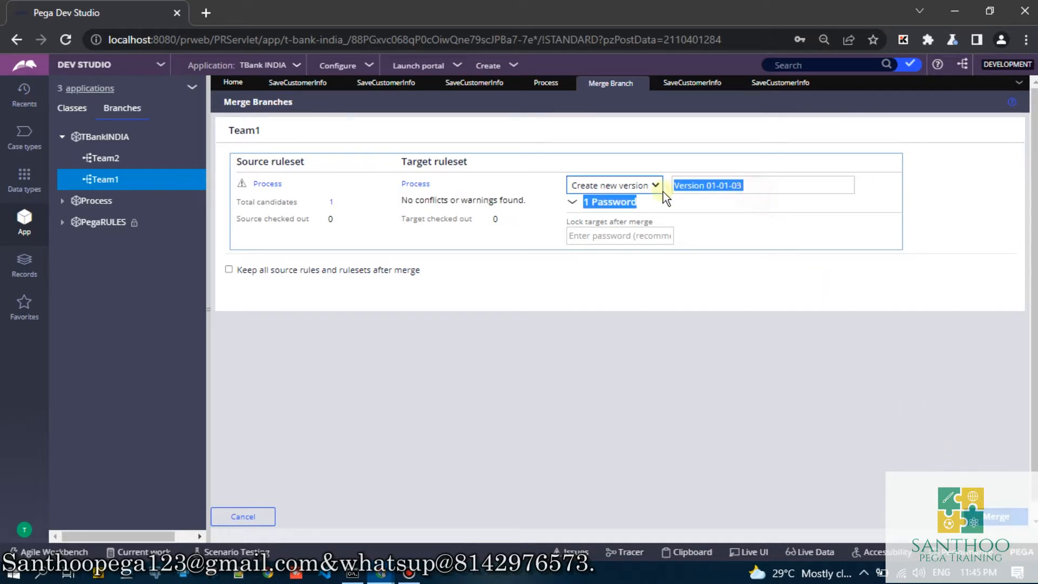
left_click(717, 214)
left_click(997, 527)
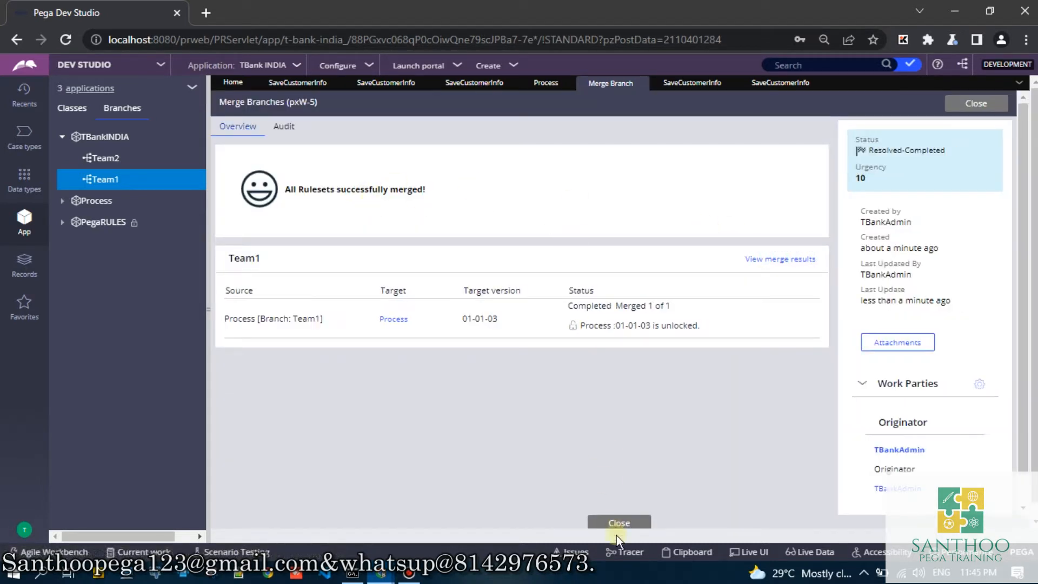
left_click(619, 528)
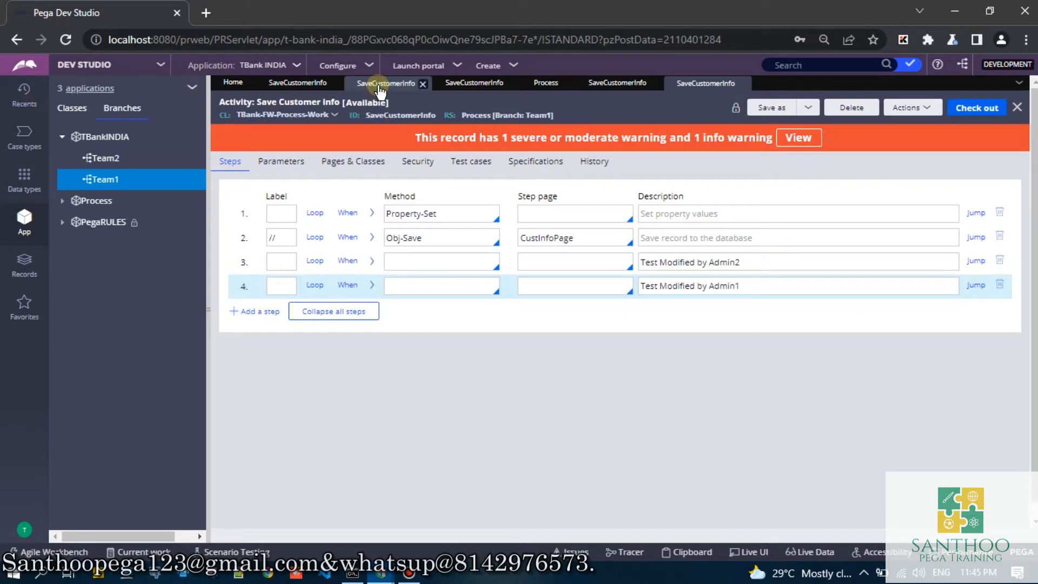
- Refresh the Process 01-01-01 record of SaveCustomerInfo and open the activity's 01-01-03 version
left_click(381, 87)
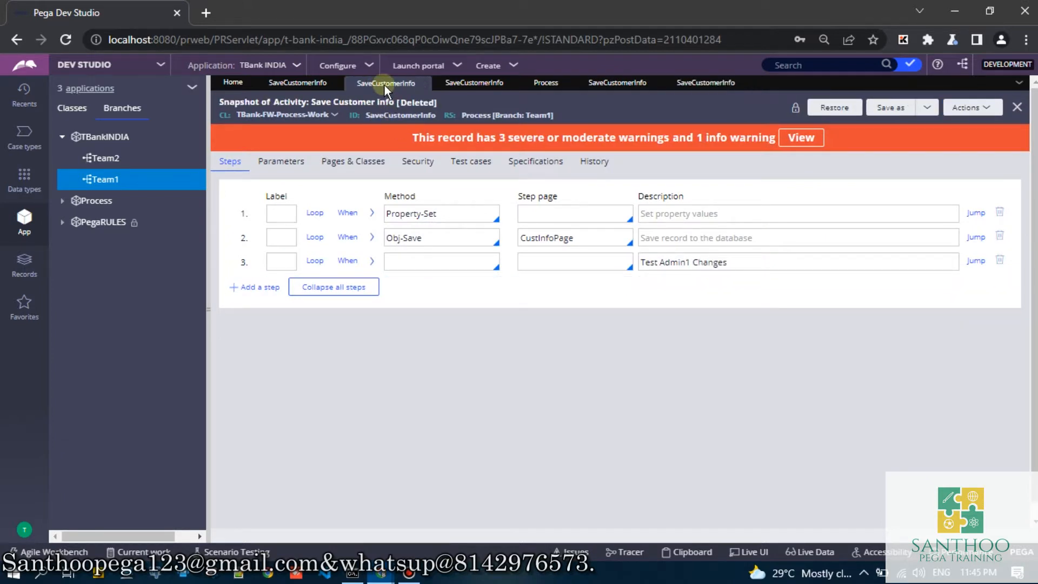
left_click(298, 83)
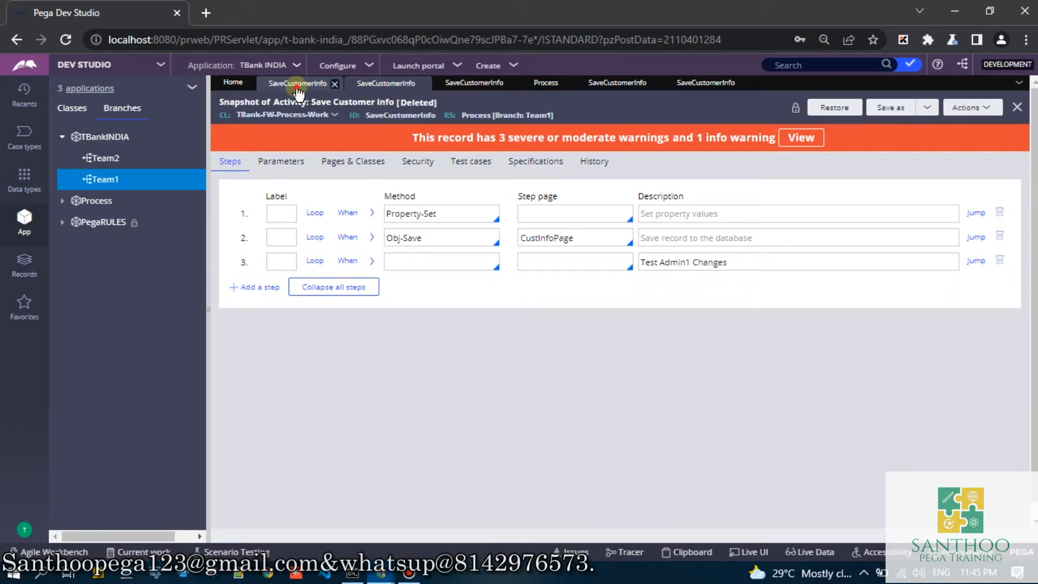
left_click(864, 106)
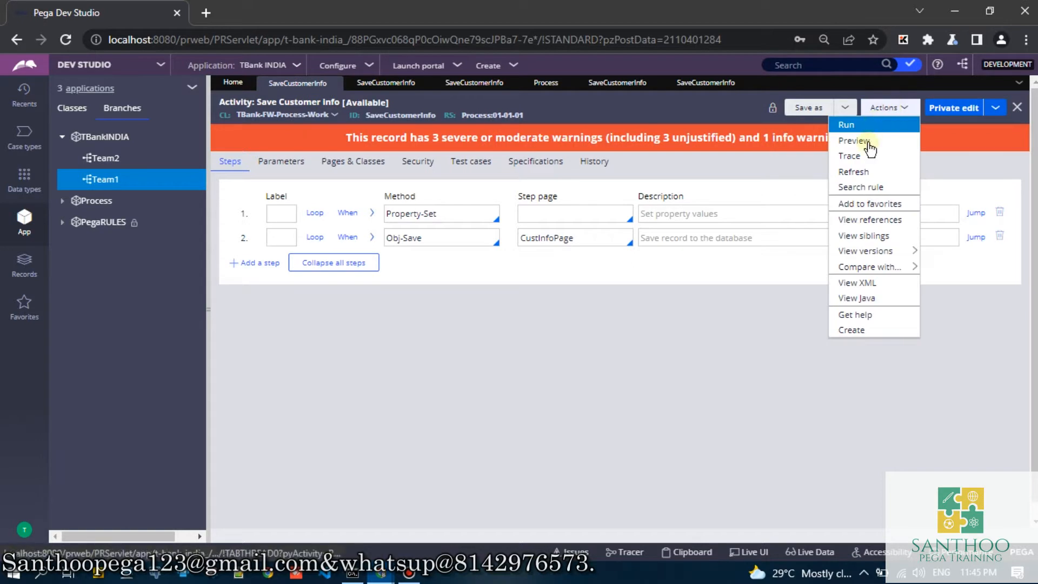
left_click(856, 172)
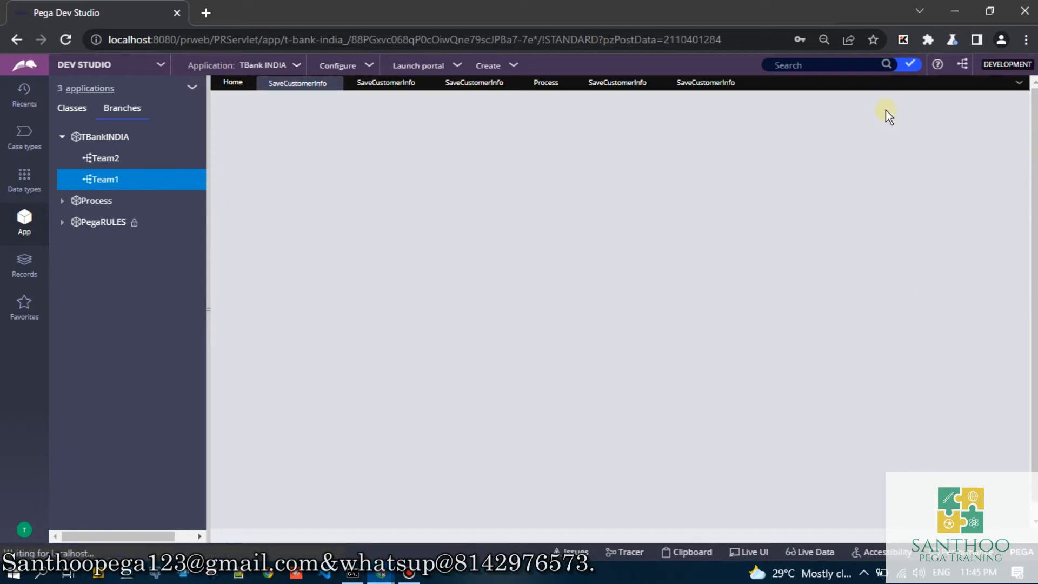
left_click(885, 108)
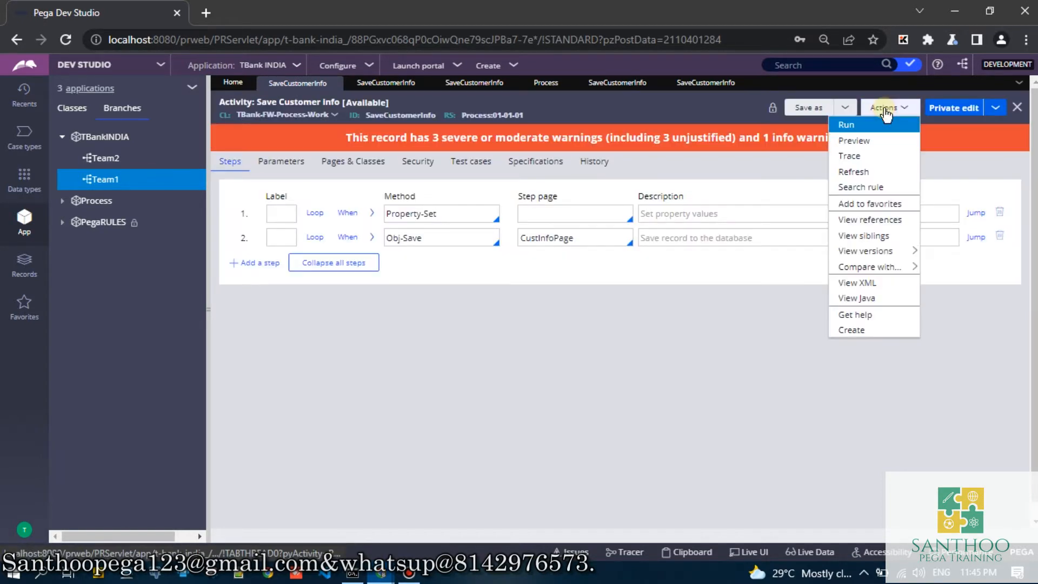
mouse_move(892, 251)
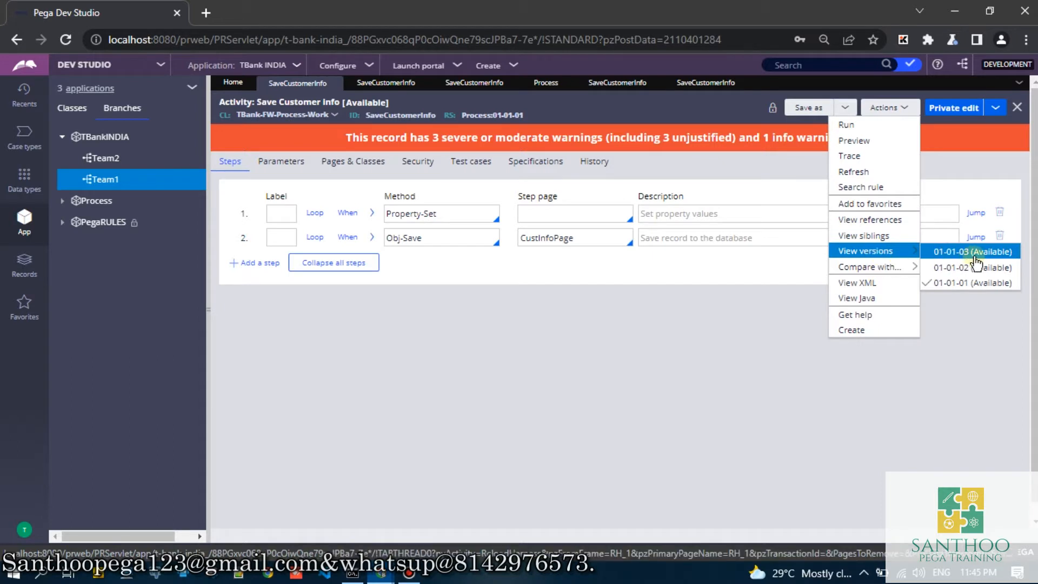
left_click(957, 252)
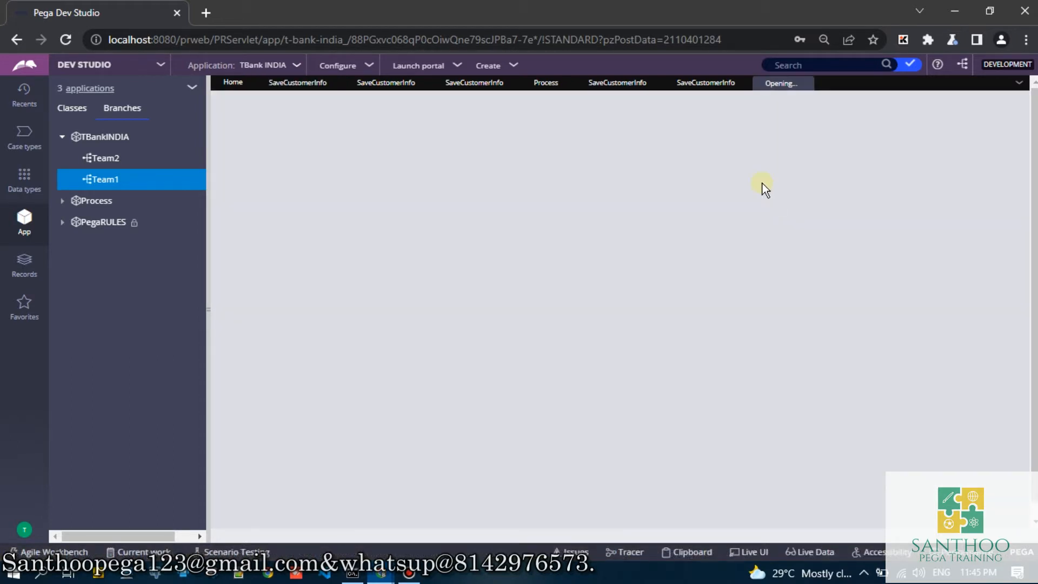